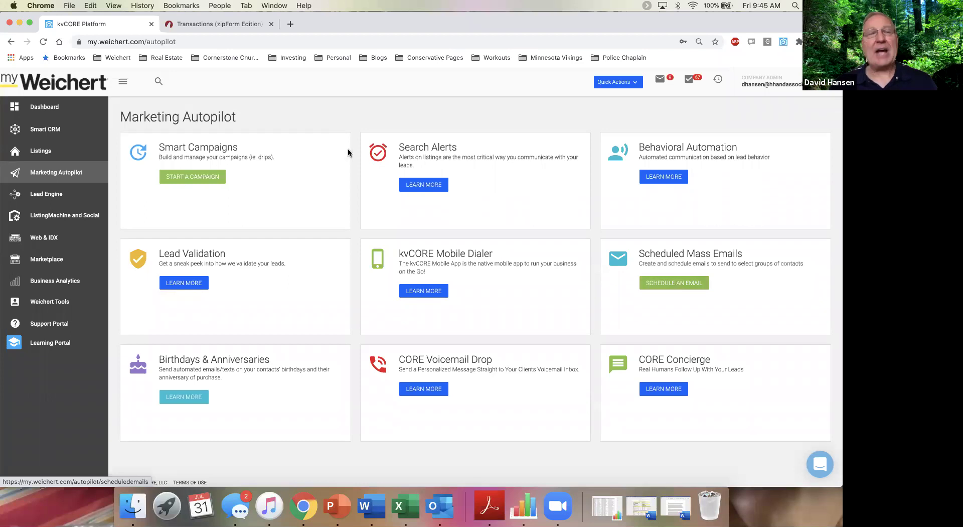
In Smart CRM, clear the #weichert search and filter leads to the LAURELCRESTFARM tag.
left_click(46, 130)
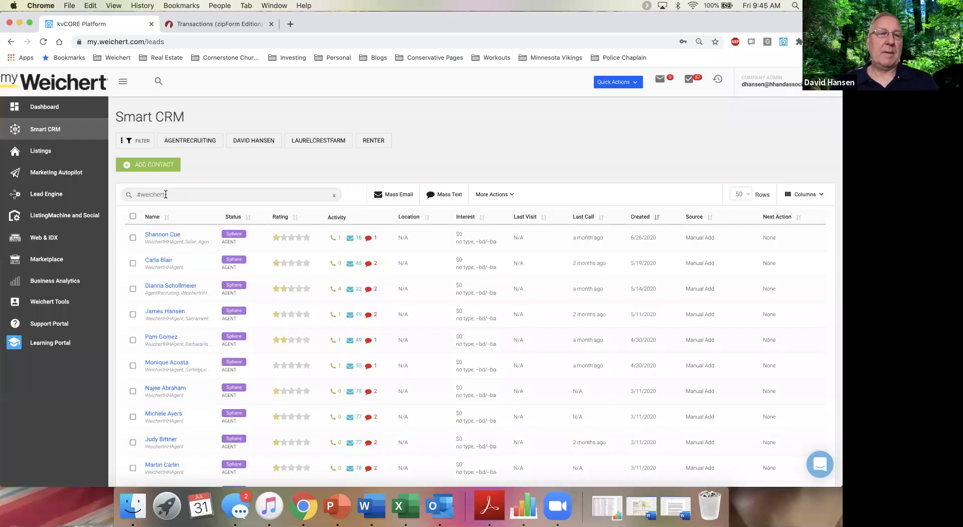
triple_click(166, 195)
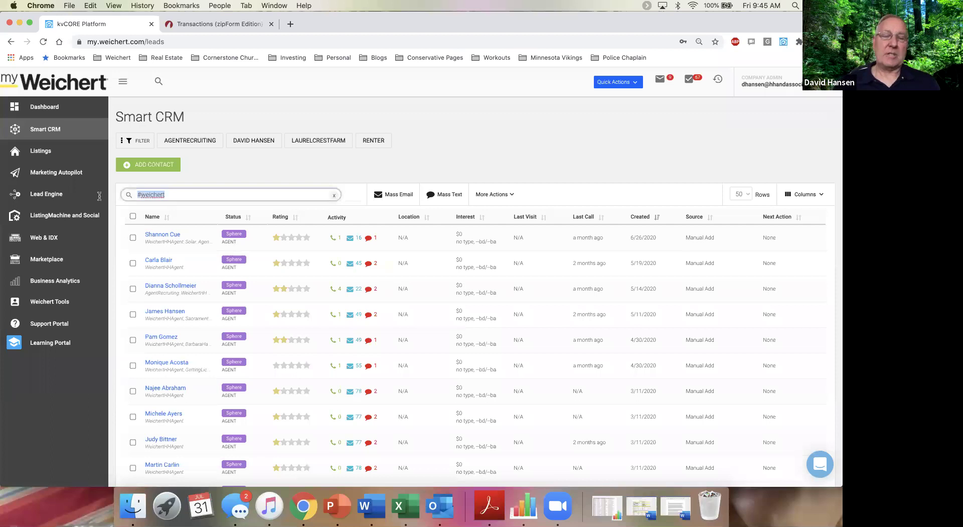
key("BackSpace")
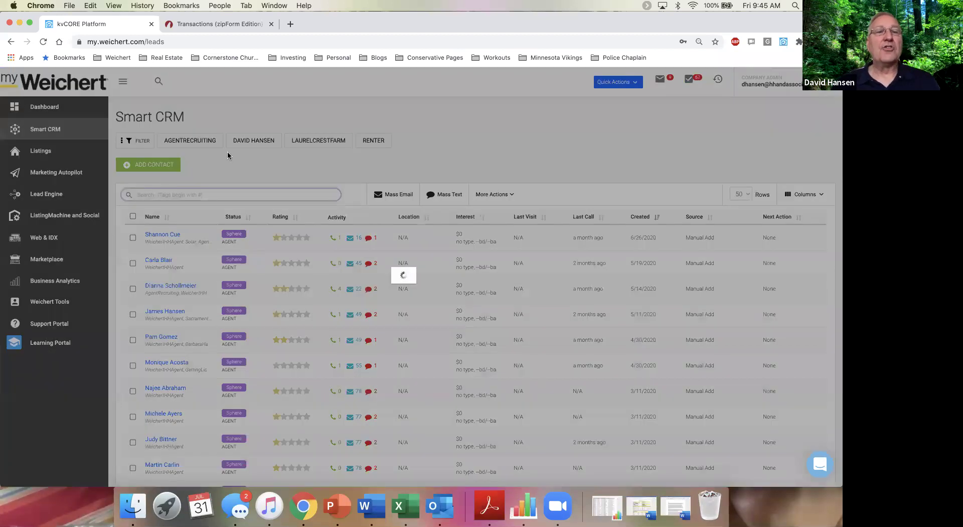
left_click(322, 141)
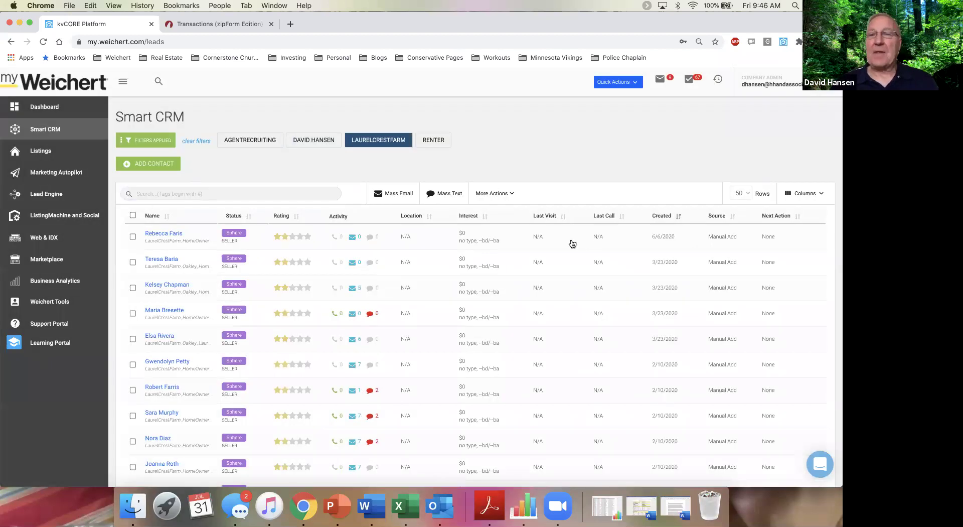
Show 100 leads per page and check all of them.
left_click(748, 196)
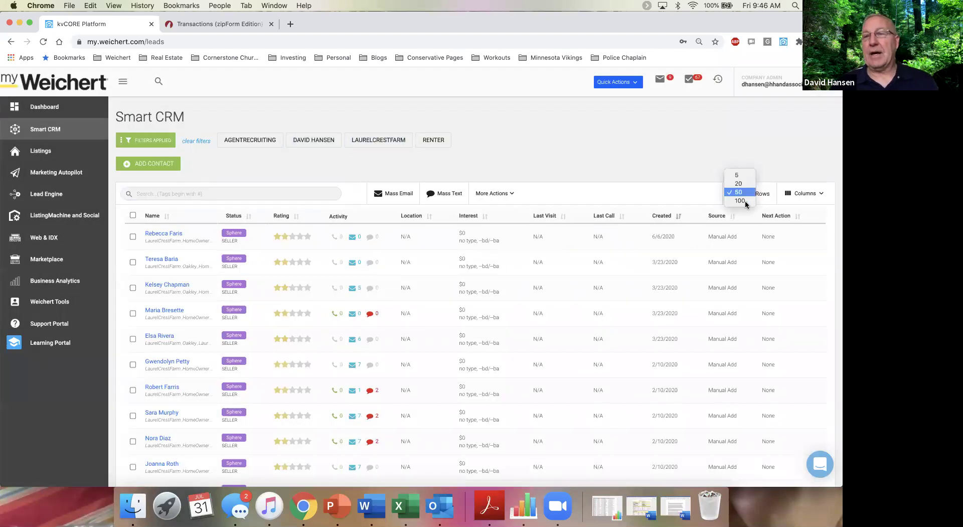
left_click(743, 205)
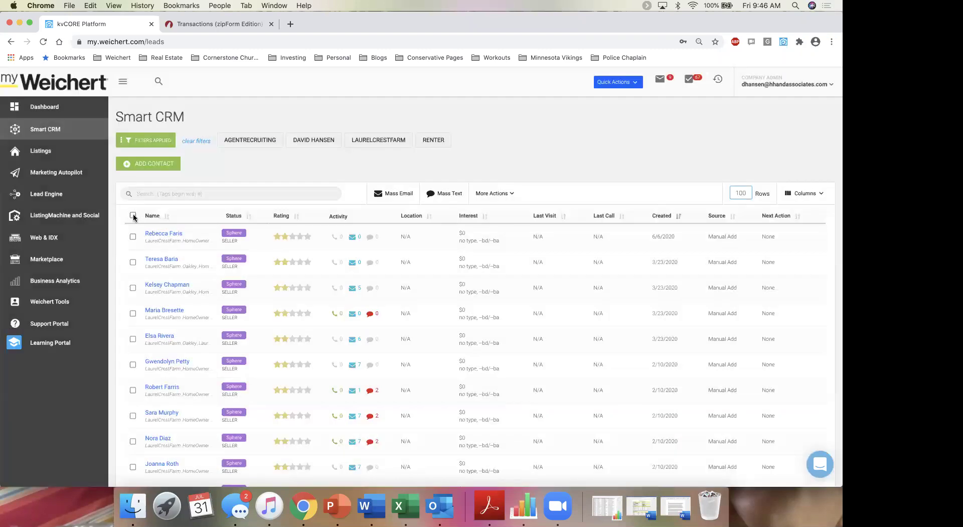
left_click(133, 216)
scroll(175, 302, "down", 20)
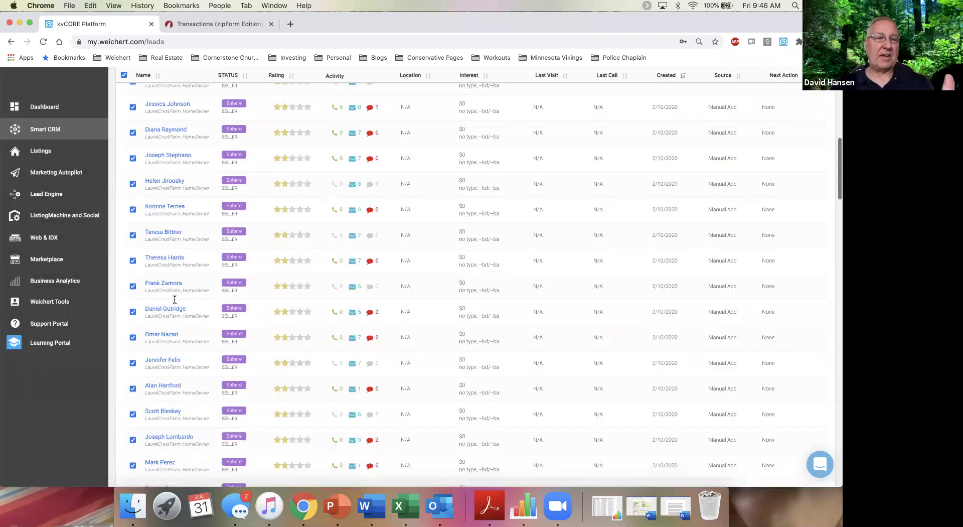
scroll(175, 302, "down", 5)
scroll(175, 302, "up", 20)
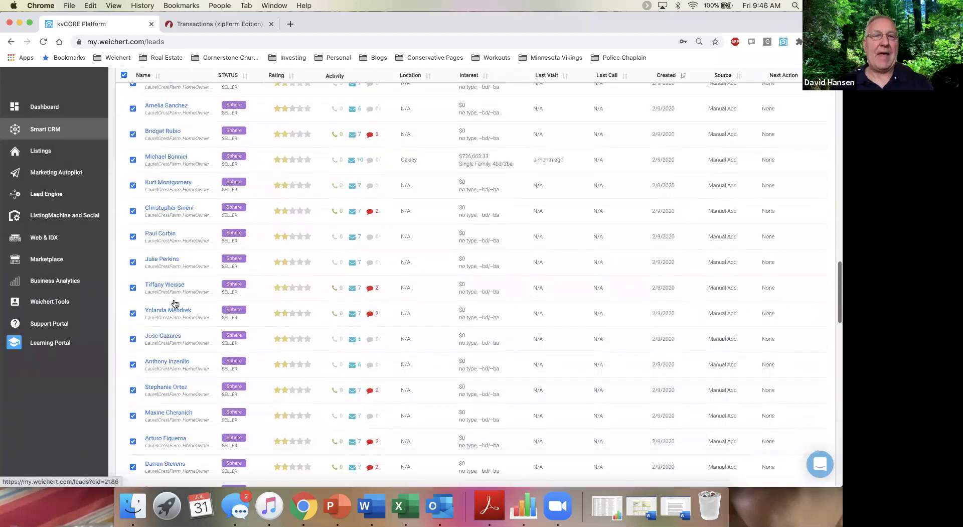
scroll(175, 302, "up", 3)
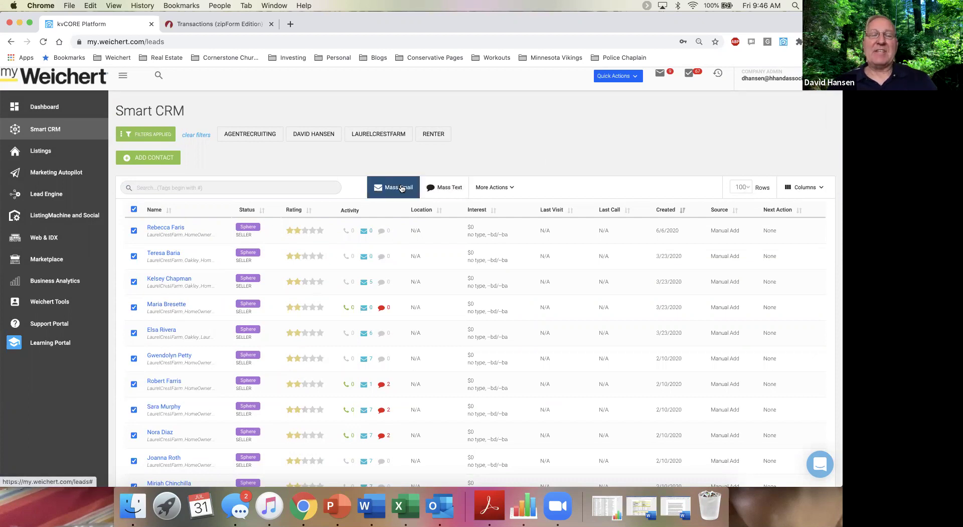
Start a mass email to the checked leads, switched to the Advanced Editor.
left_click(401, 188)
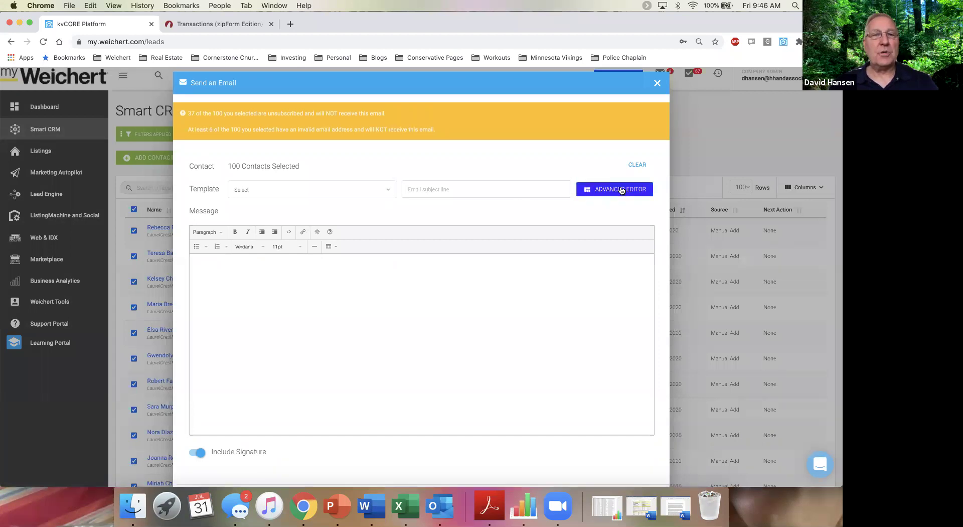
left_click(621, 189)
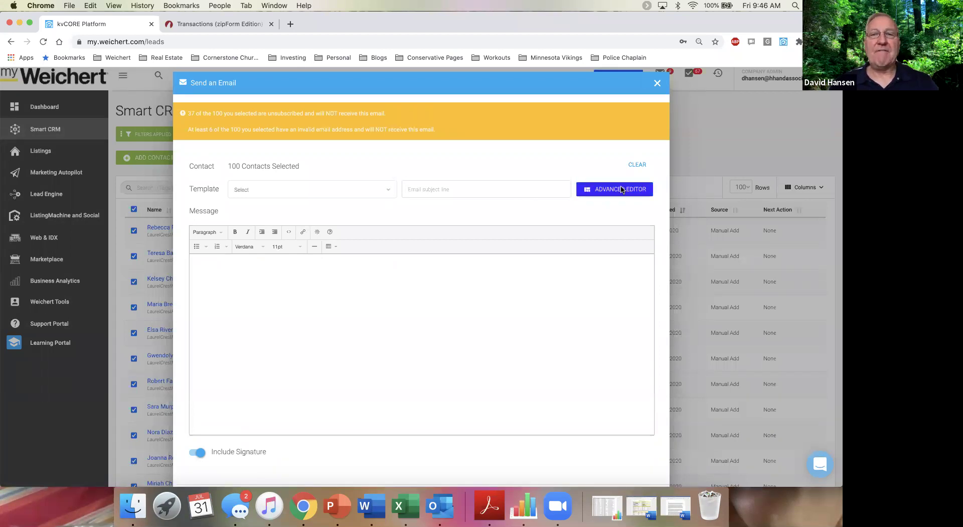
left_click(392, 331)
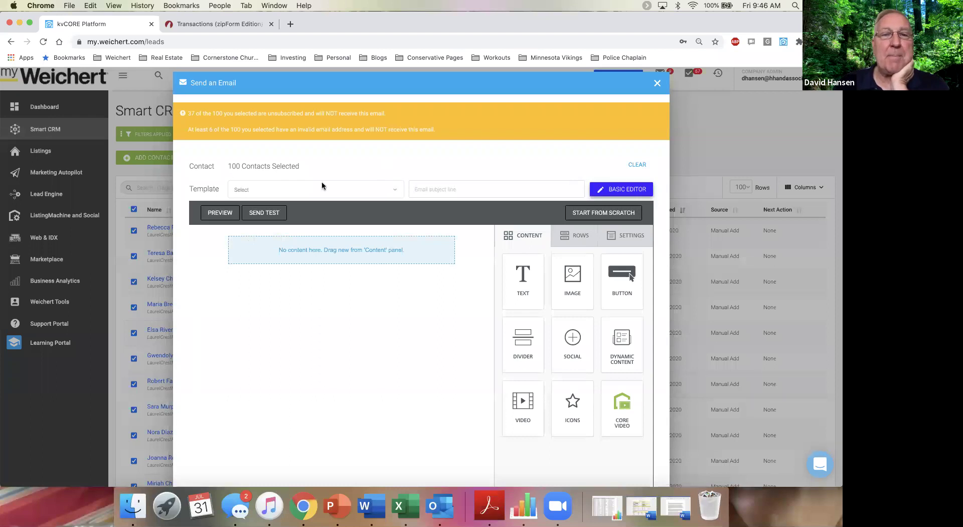
Browse the list of available email templates in the Template dropdown.
left_click(396, 193)
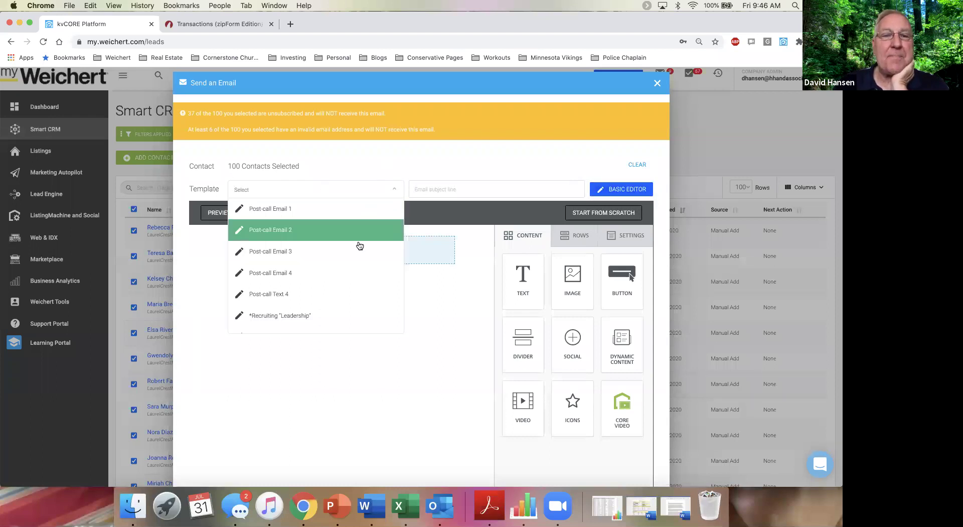
scroll(360, 245, "down", 3)
scroll(360, 245, "down", 10)
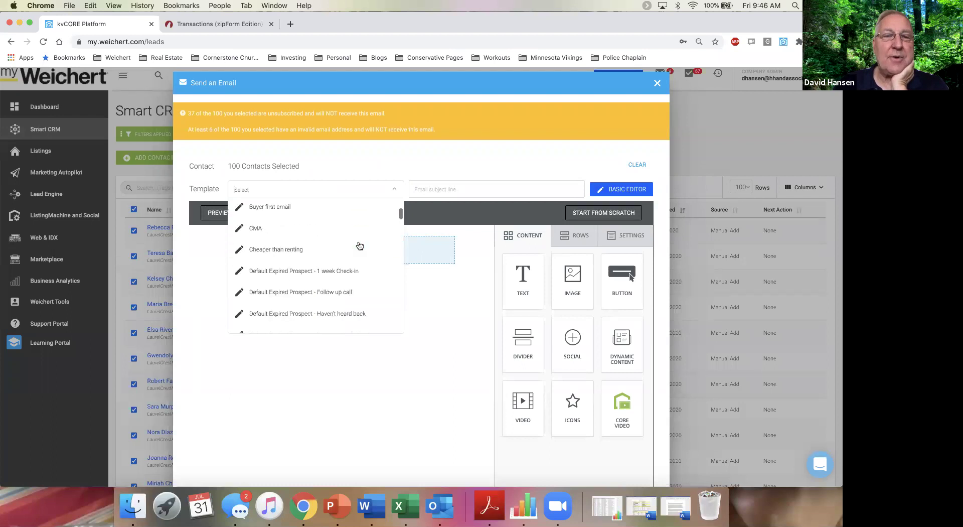
scroll(360, 245, "down", 10)
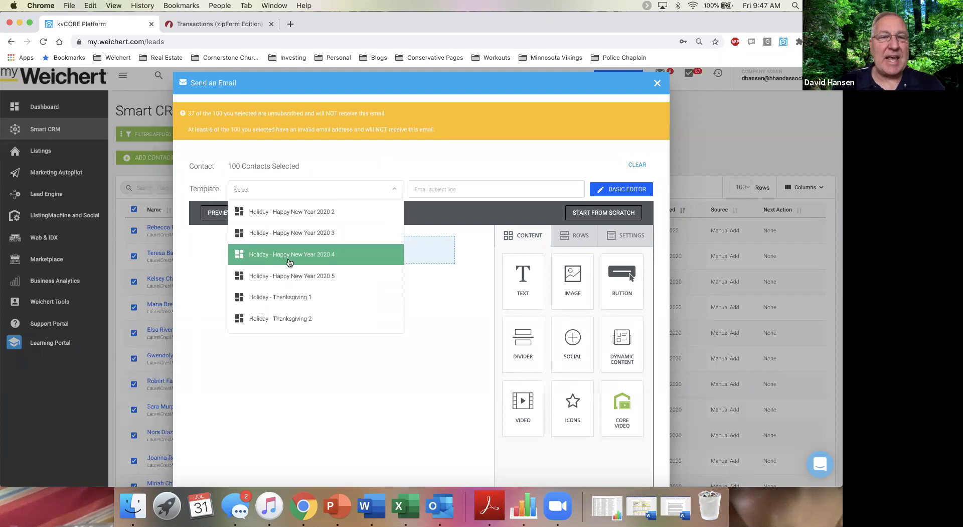
scroll(289, 262, "up", 10)
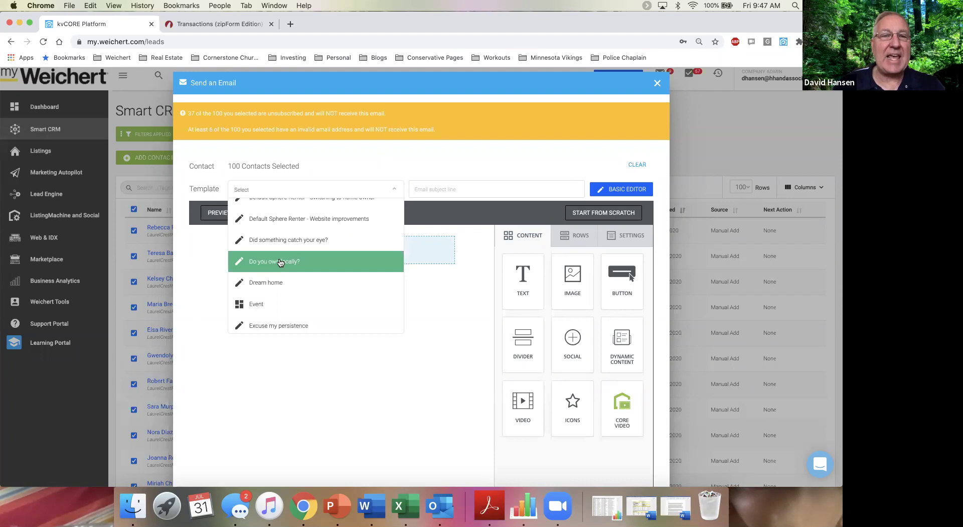
scroll(273, 251, "down", 3)
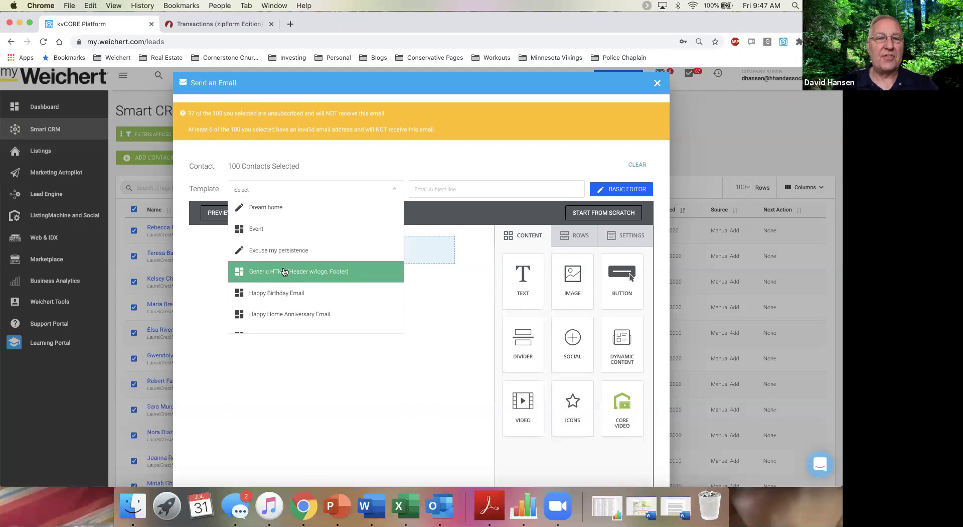
scroll(289, 299, "down", 4)
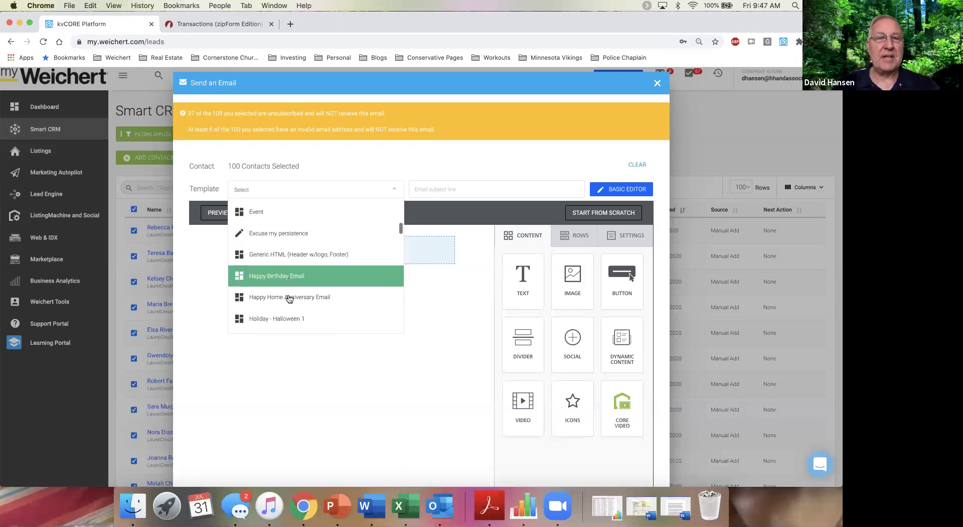
scroll(289, 299, "down", 3)
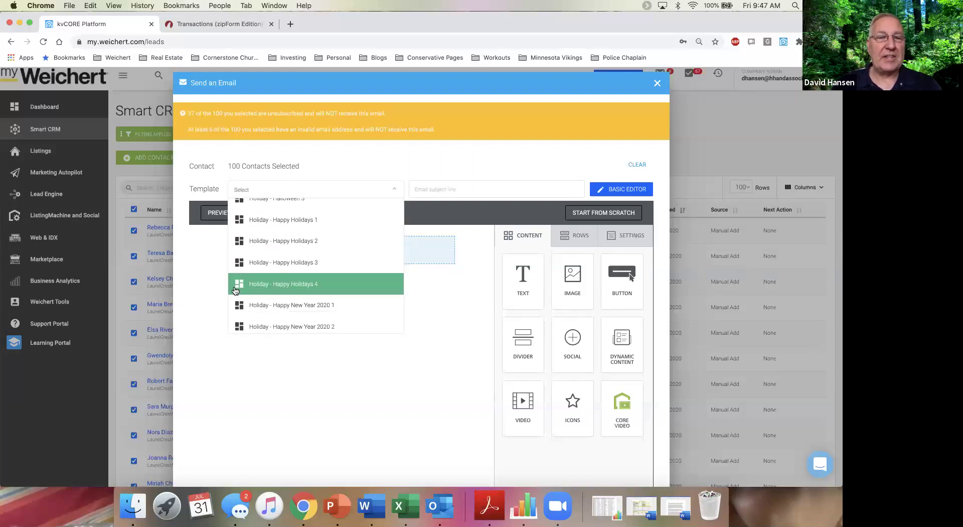
scroll(295, 288, "down", 3)
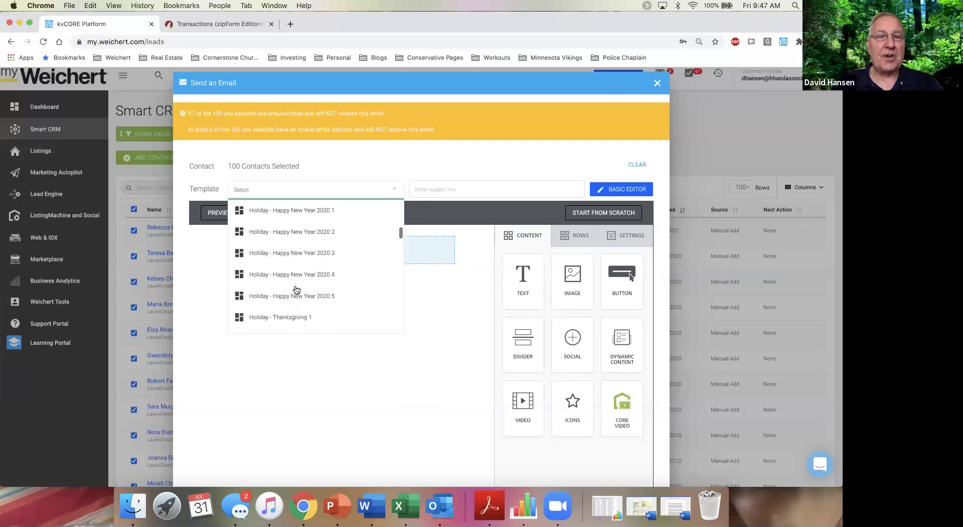
scroll(296, 289, "down", 4)
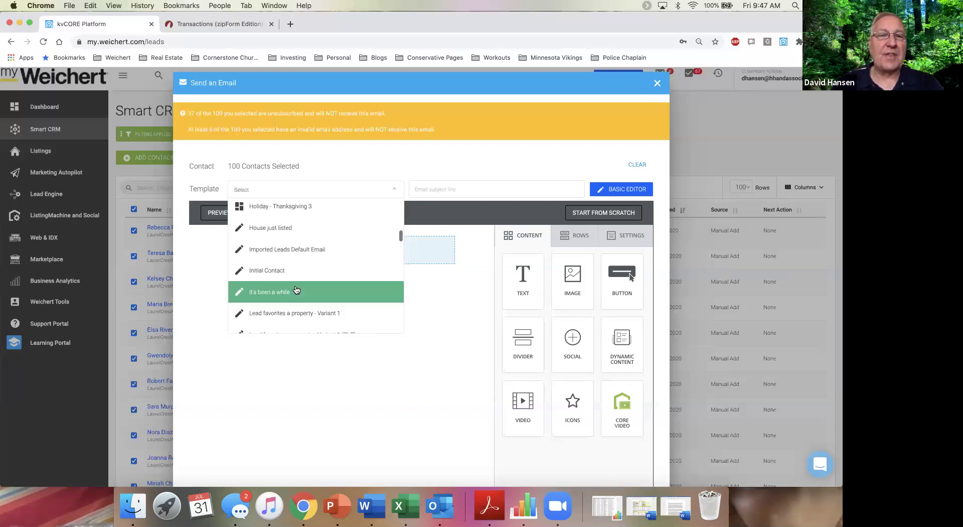
scroll(289, 290, "down", 5)
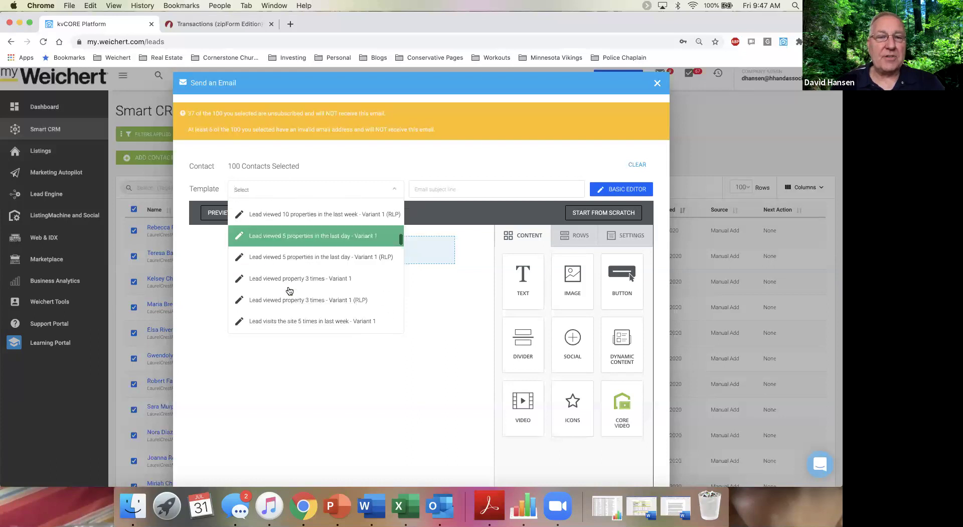
scroll(290, 290, "down", 1)
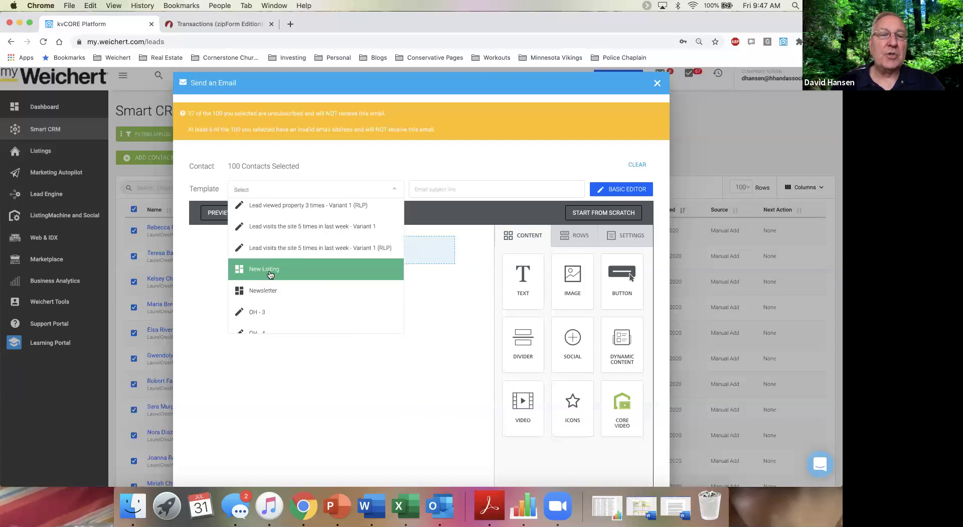
Load the New Listing template to get the Just Listed email.
left_click(270, 274)
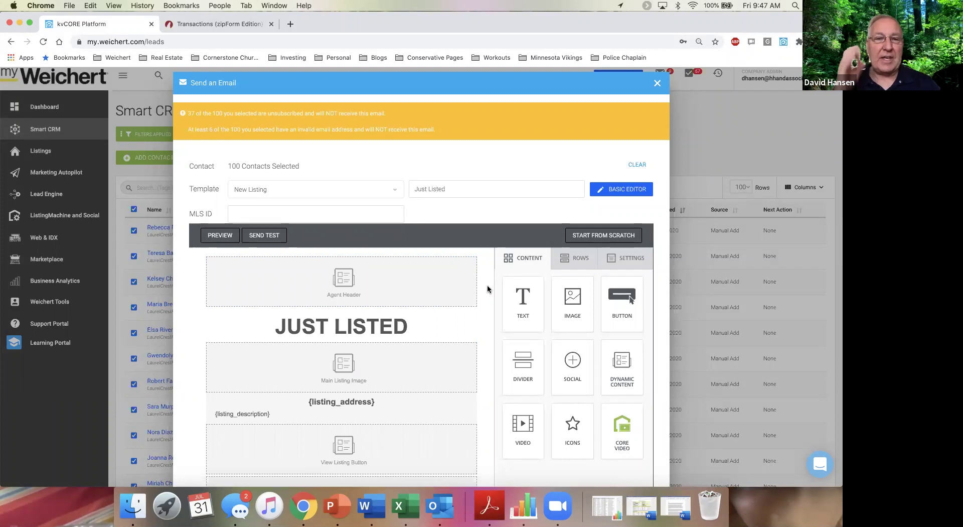
scroll(487, 286, "down", 4)
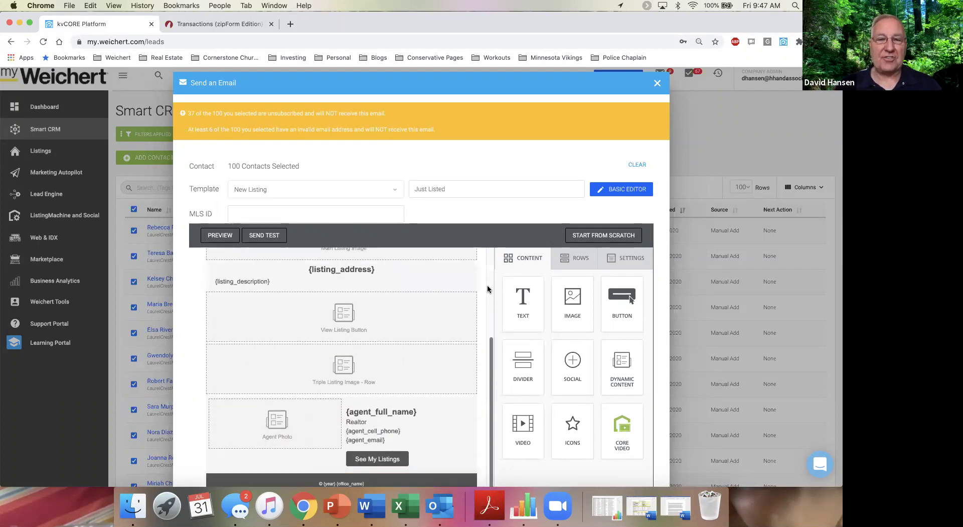
scroll(487, 290, "up", 4)
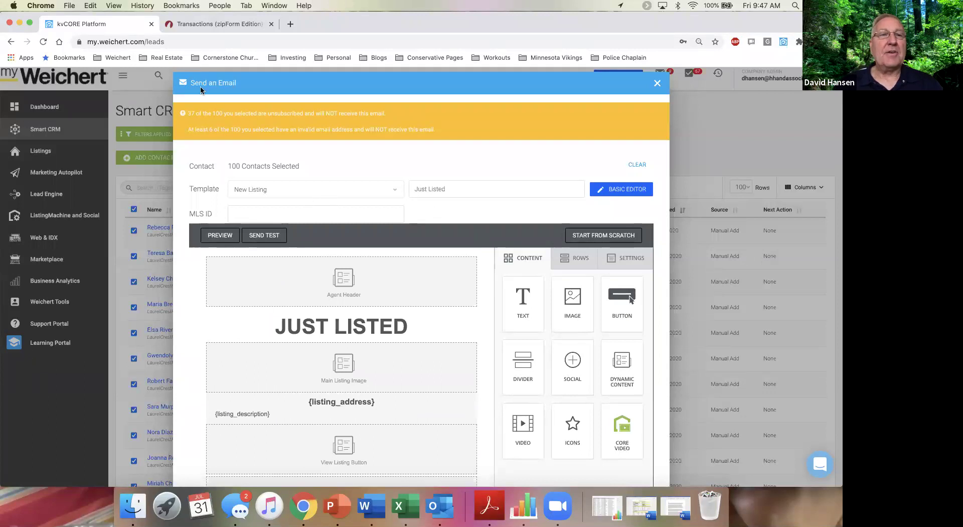
Keep the email open instead of closing it, and move to the Transactions (zipForm Edition) tab.
left_click(747, 142)
left_click(458, 330)
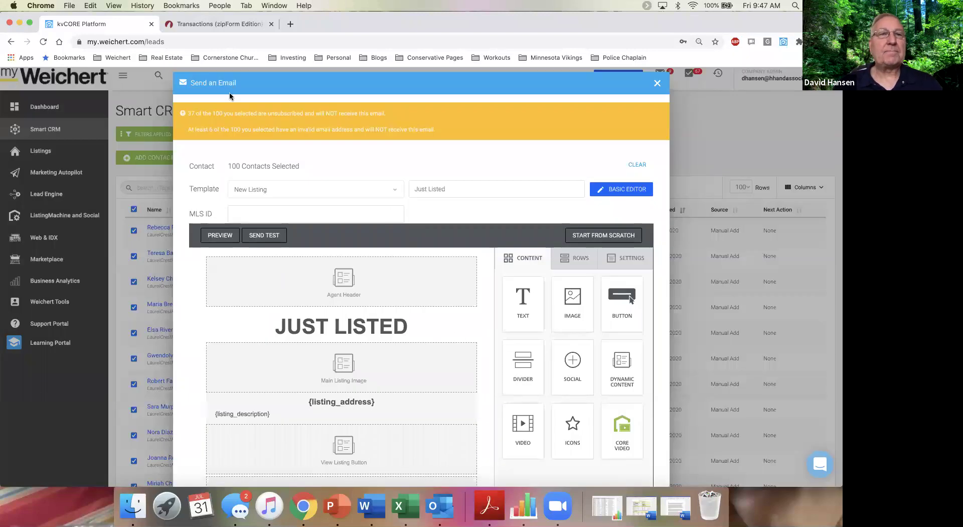
left_click(208, 25)
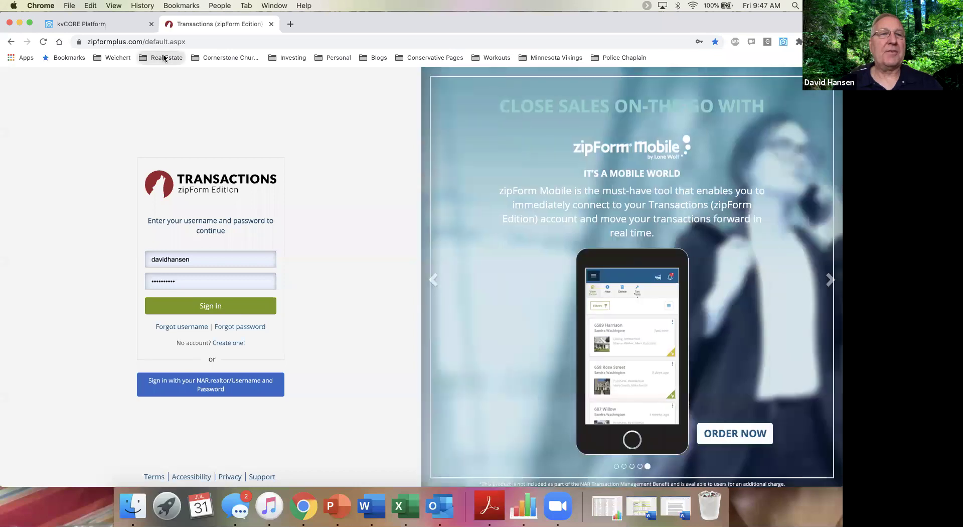
Sign in to SafeMLS from the Real Estate bookmarks with the agent's username and password.
left_click(165, 59)
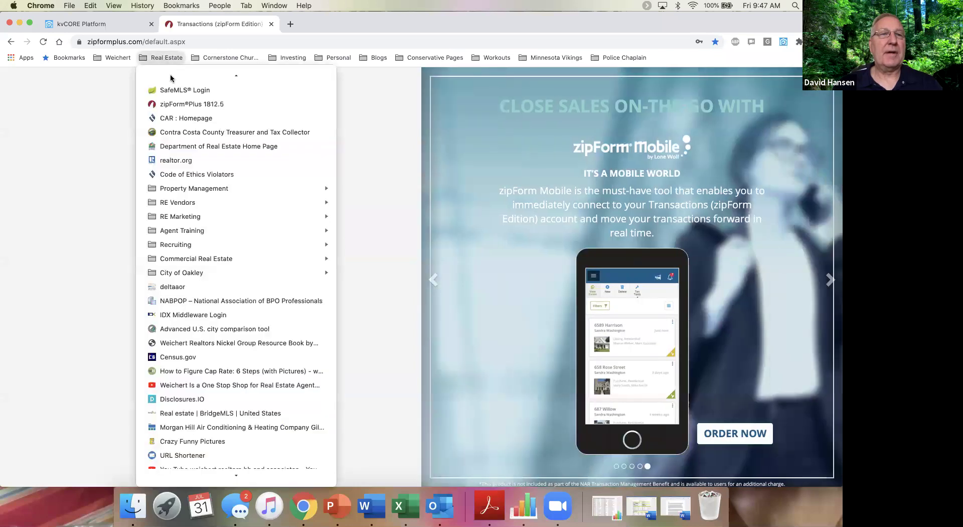
left_click(177, 90)
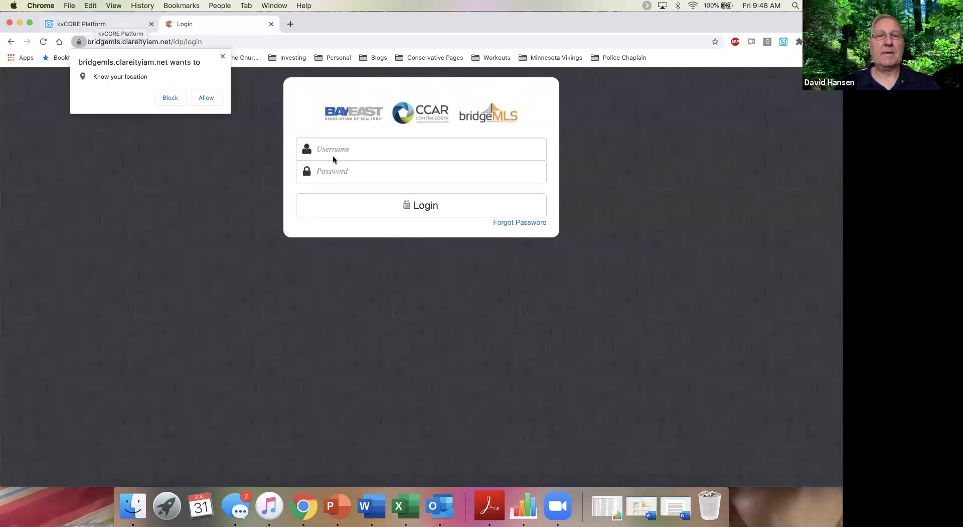
left_click(332, 156)
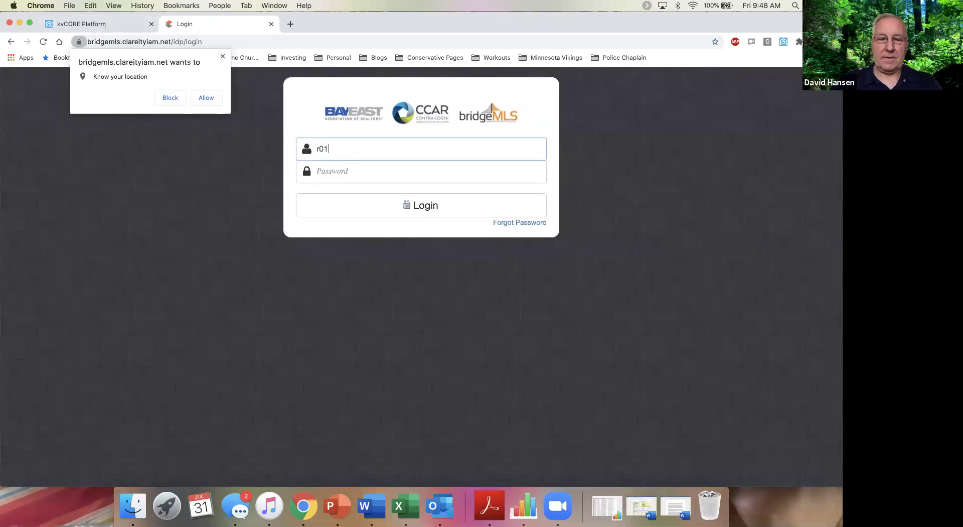
key("Tab")
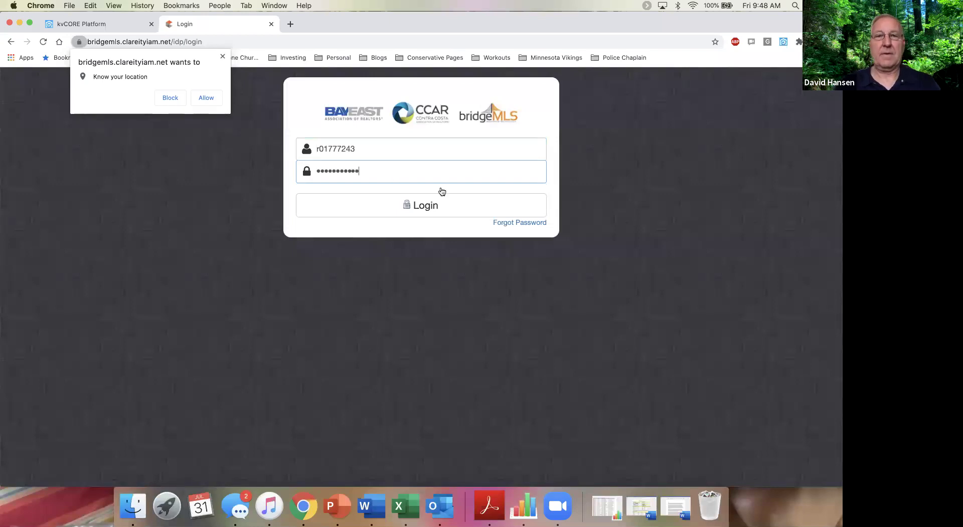
left_click(429, 206)
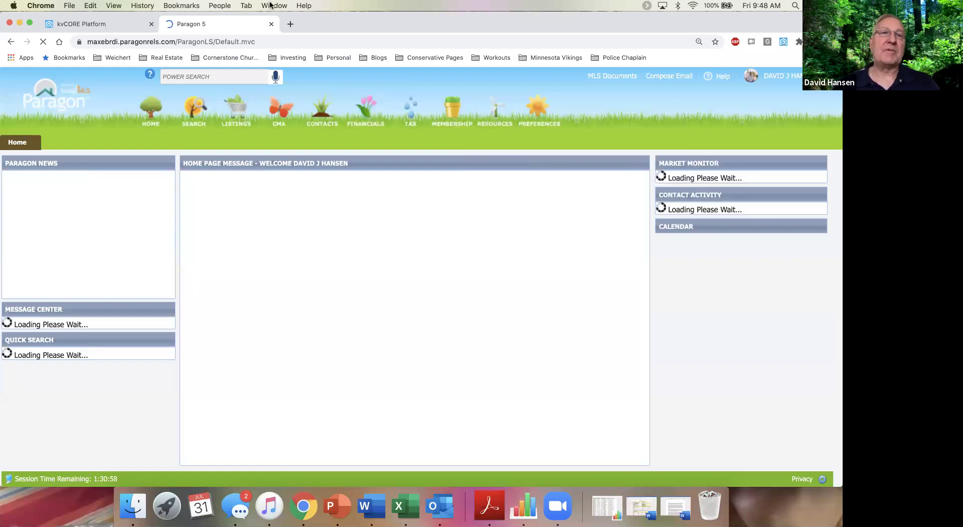
Go to welcomehomebayarea.com.
left_click(298, 43)
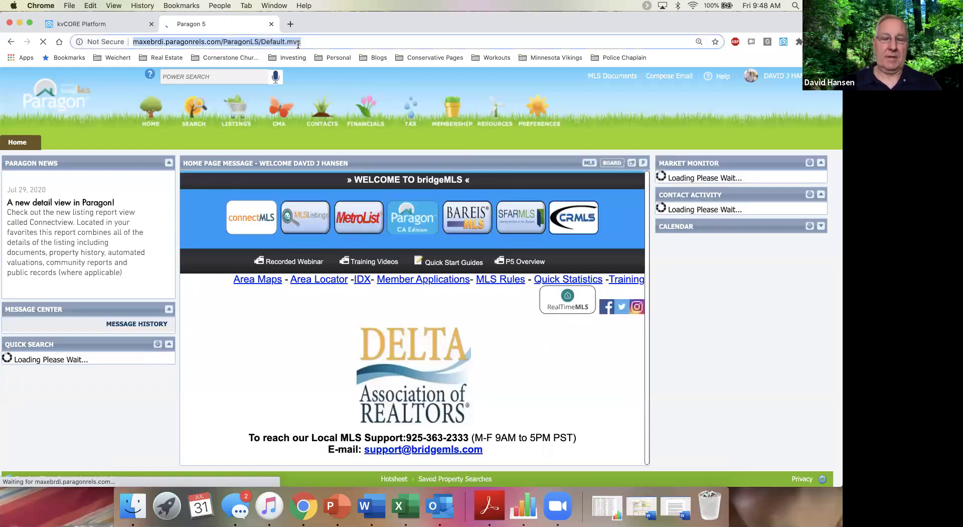
type("welcomehomebayar")
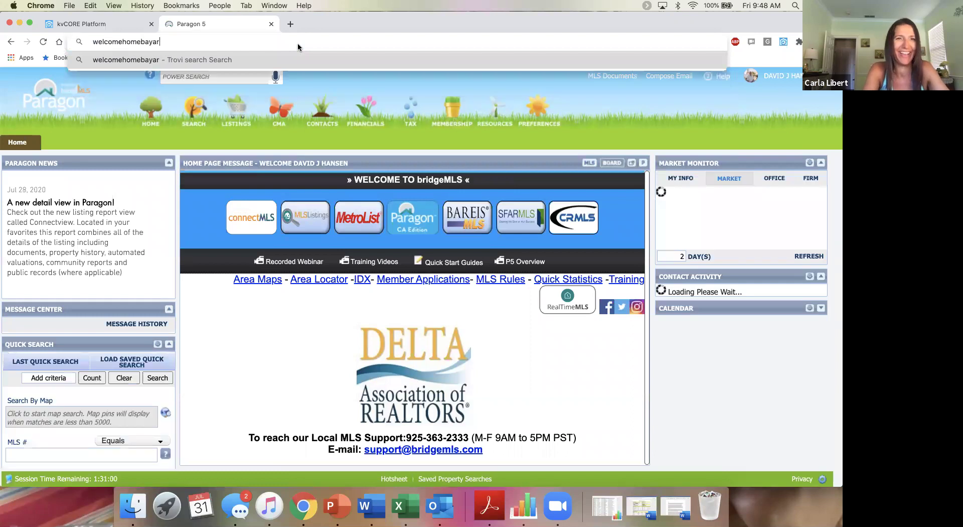
type("ea.com")
key("Return")
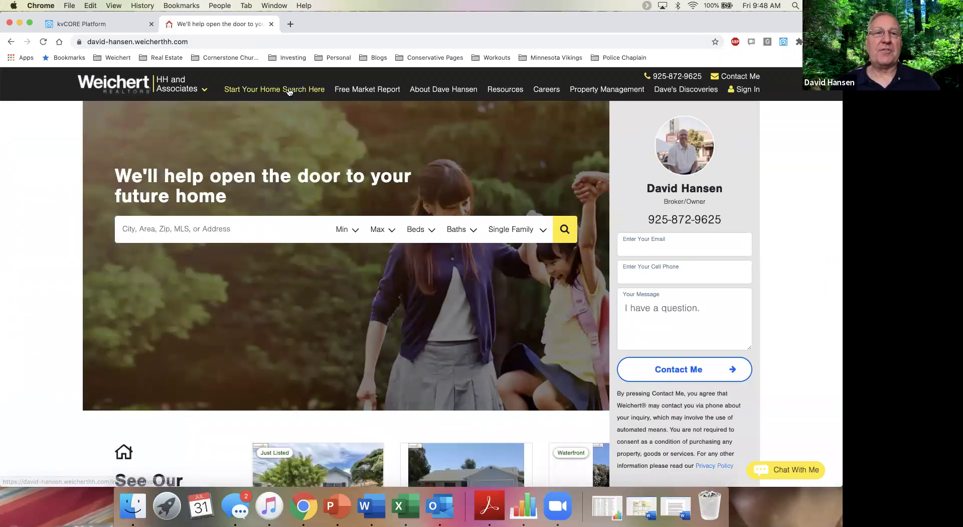
left_click(289, 90)
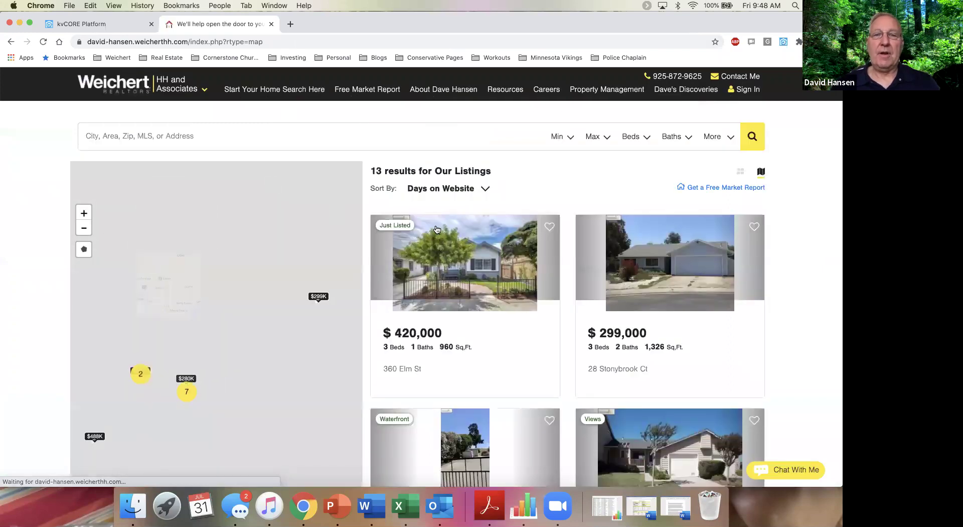
scroll(812, 312, "down", 5)
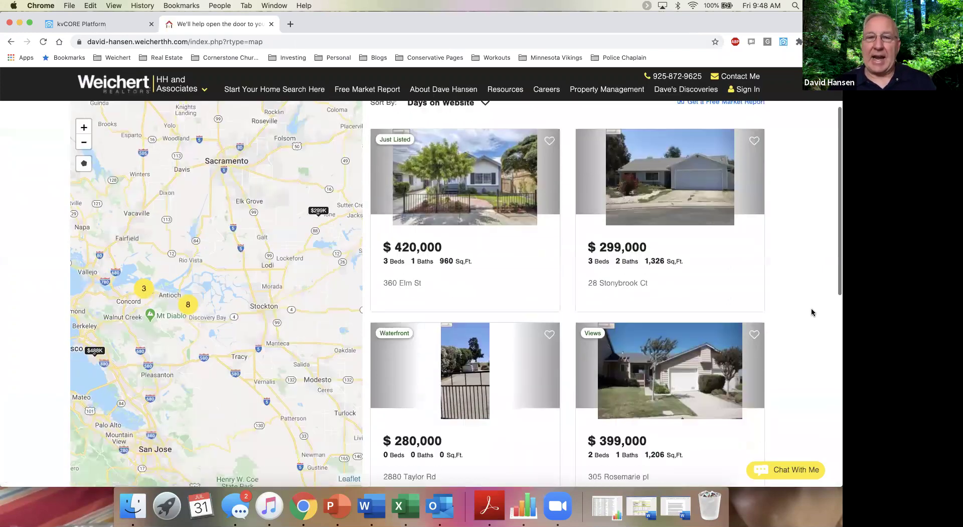
scroll(813, 311, "down", 5)
scroll(812, 311, "up", 7)
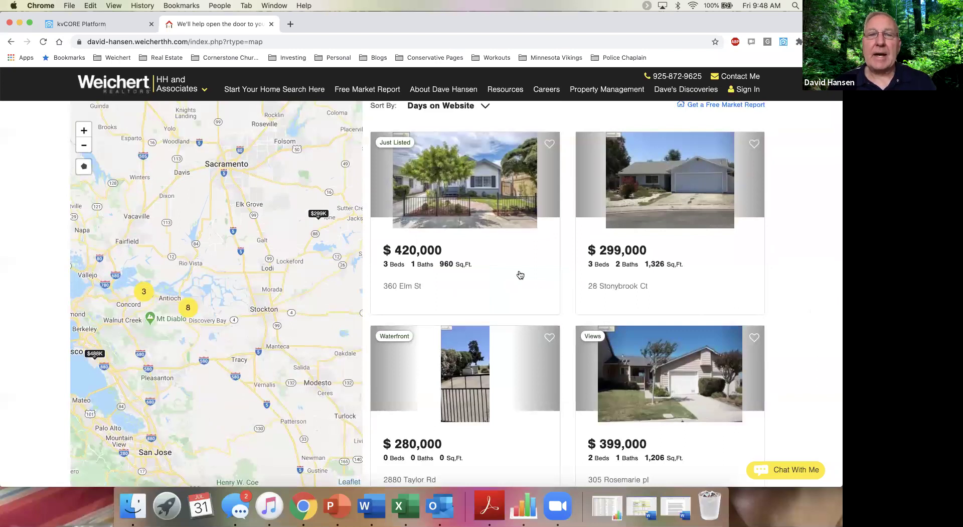
left_click(423, 250)
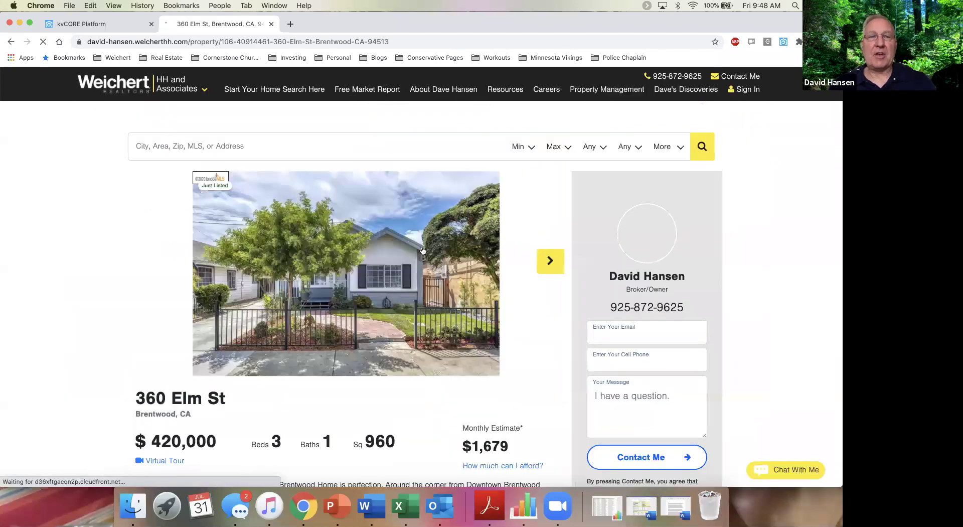
scroll(561, 338, "down", 5)
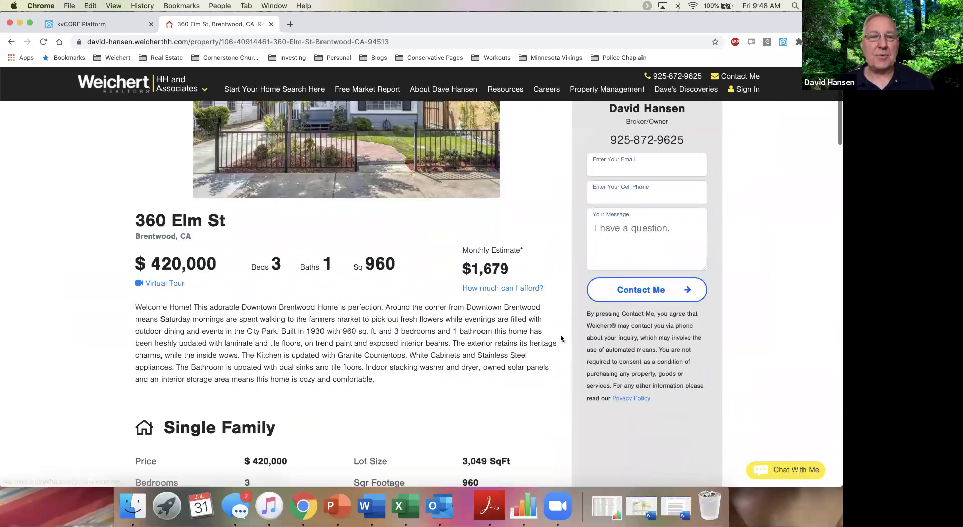
scroll(561, 338, "down", 8)
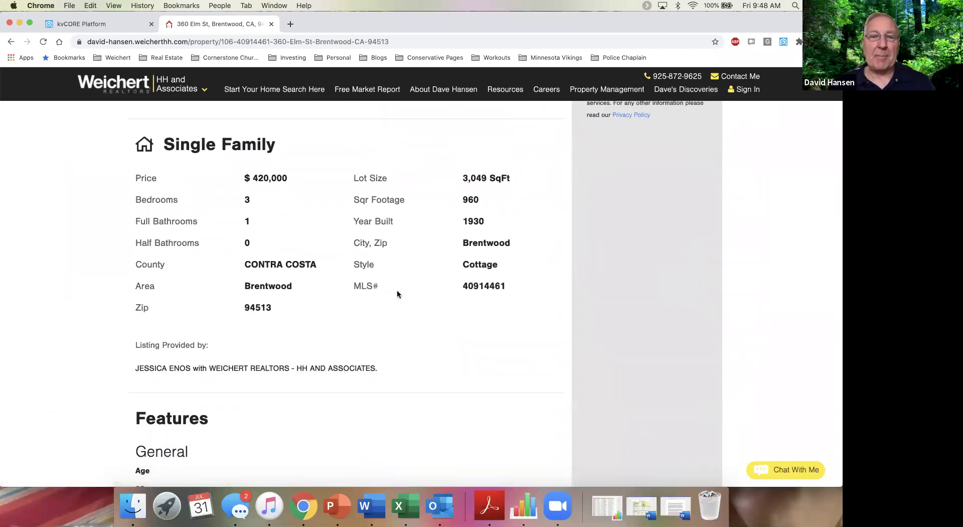
left_click_drag(462, 285, 506, 286)
key("super+c")
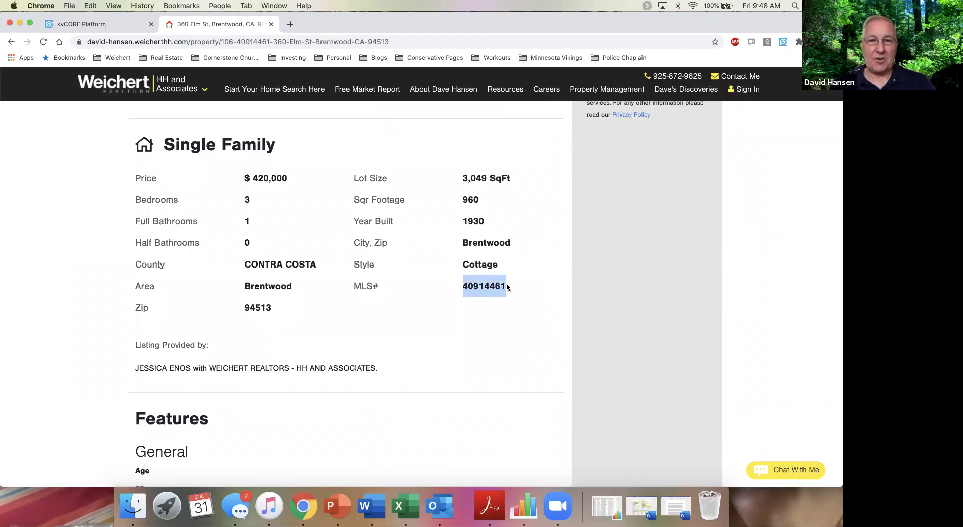
Paste MLS ID 40914461 into the Just Listed email, preview it, and open the Outlook inbox.
left_click(110, 20)
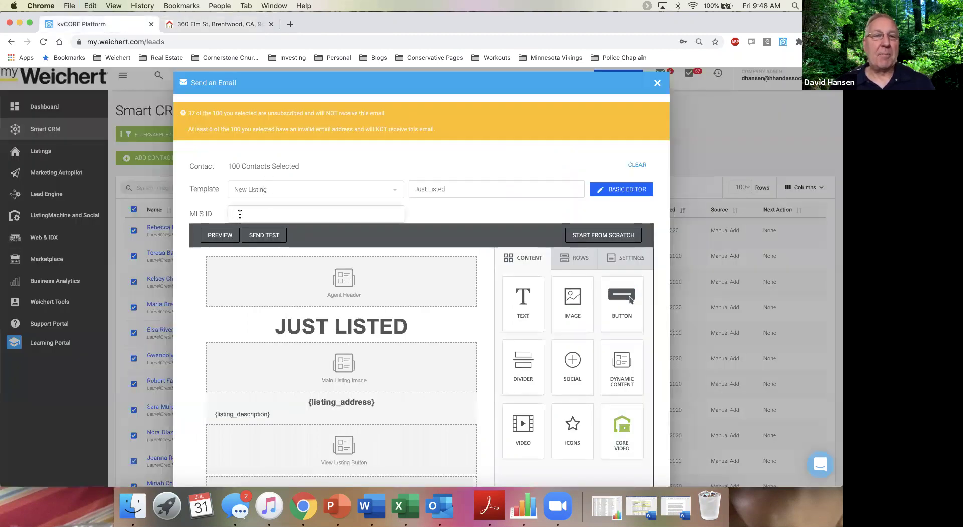
key("super+v")
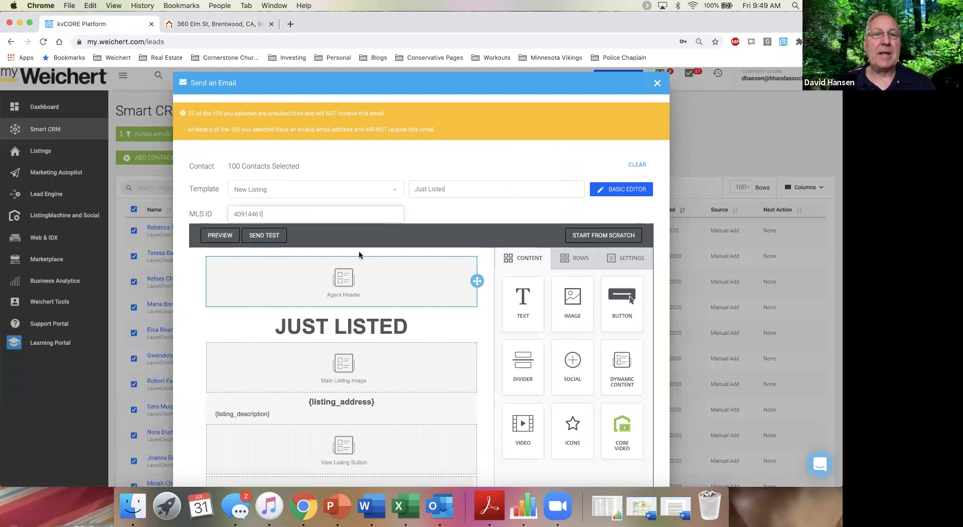
left_click(221, 235)
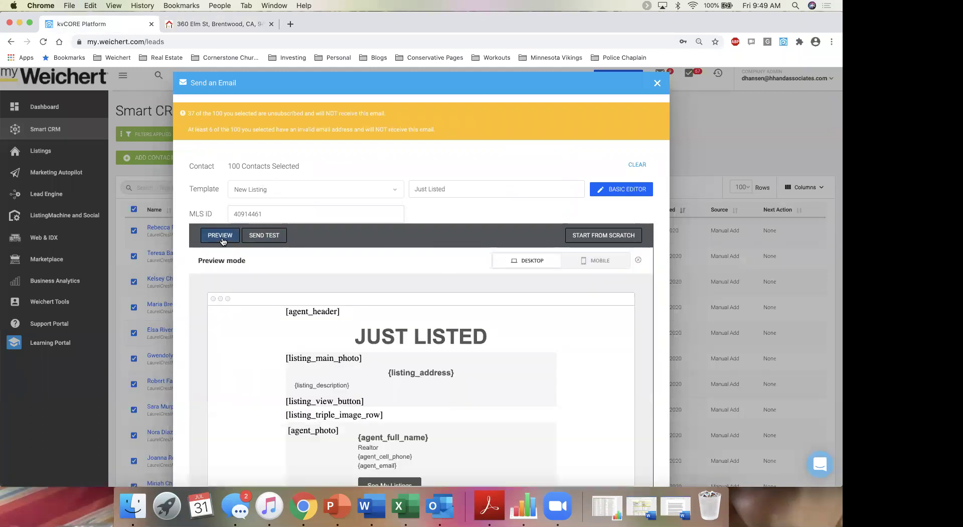
scroll(601, 318, "down", 2)
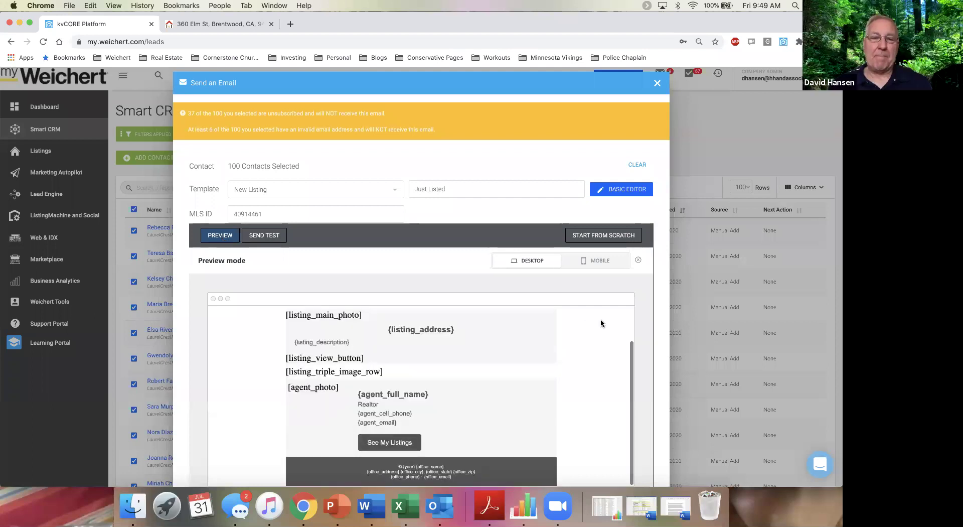
scroll(600, 318, "up", 2)
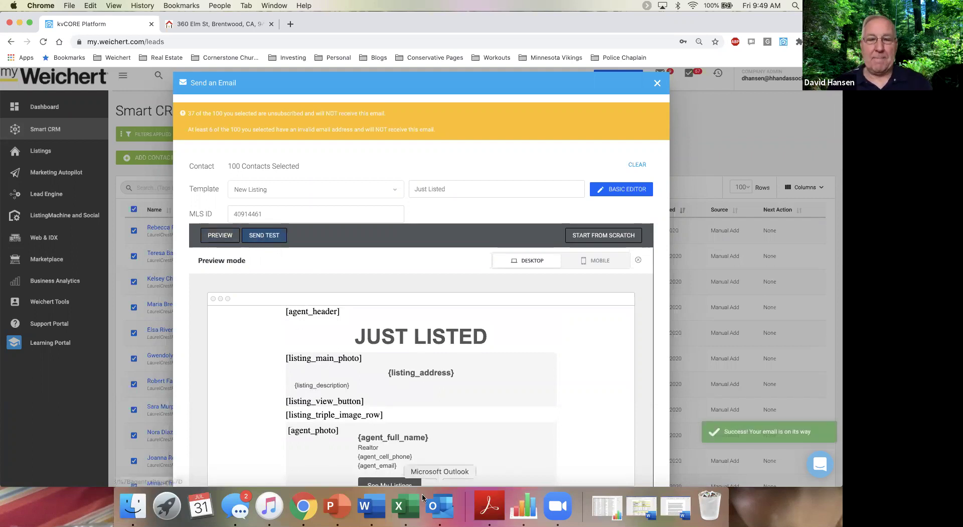
left_click(443, 507)
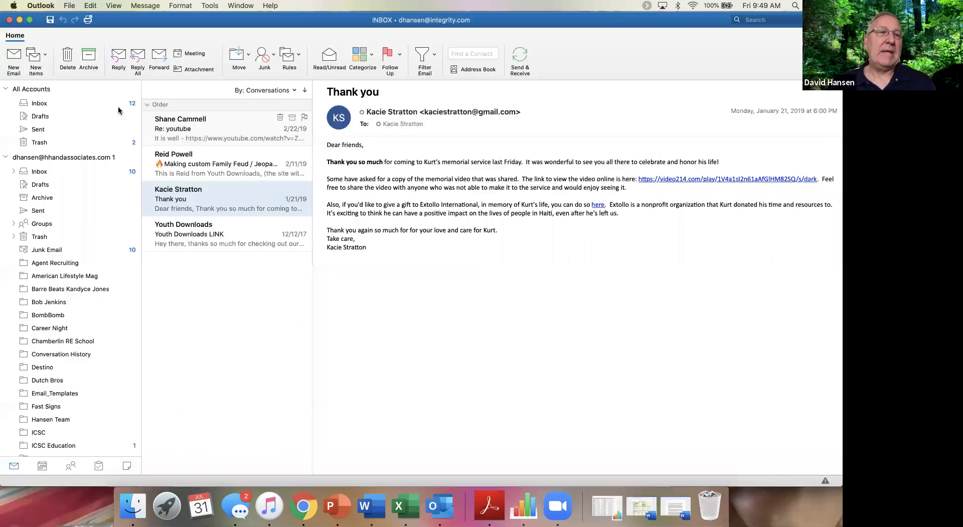
left_click(40, 102)
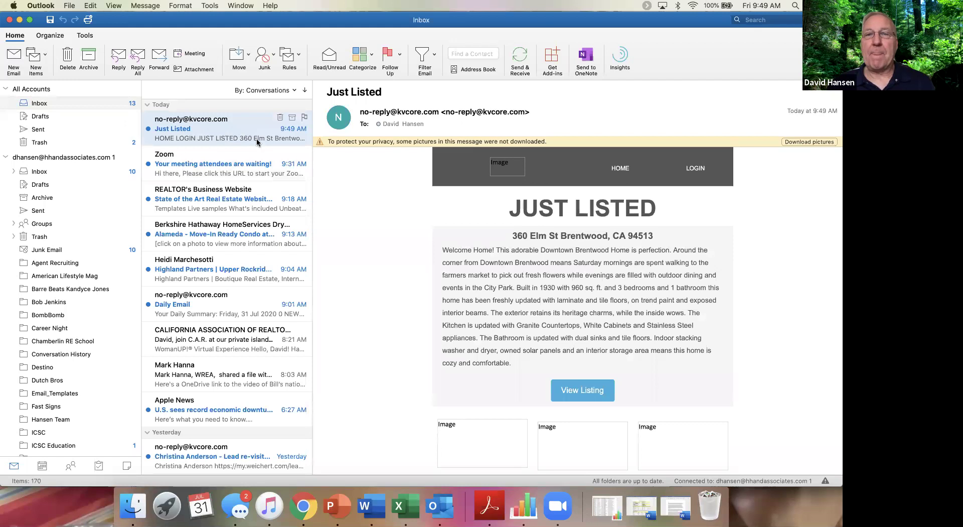
Download the blocked pictures in the Just Listed test email and review its body.
left_click(809, 141)
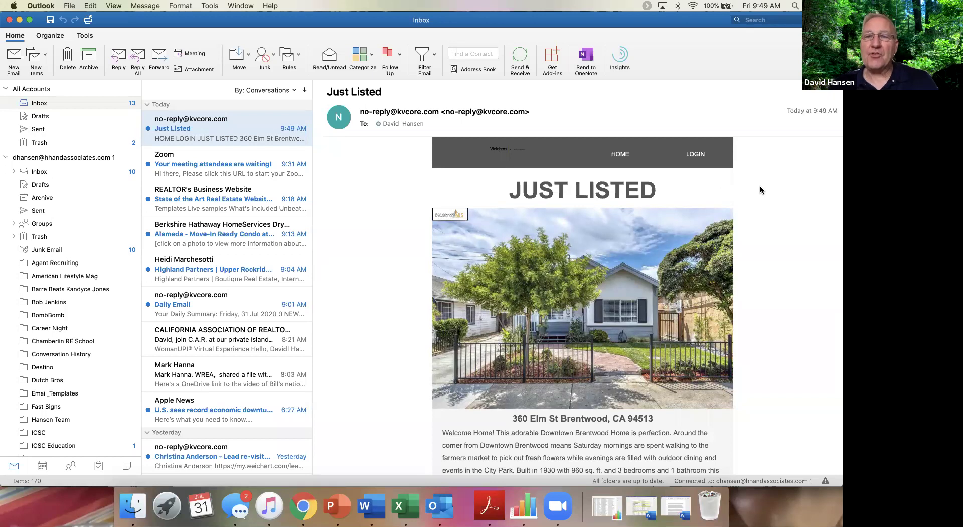
scroll(721, 266, "down", 5)
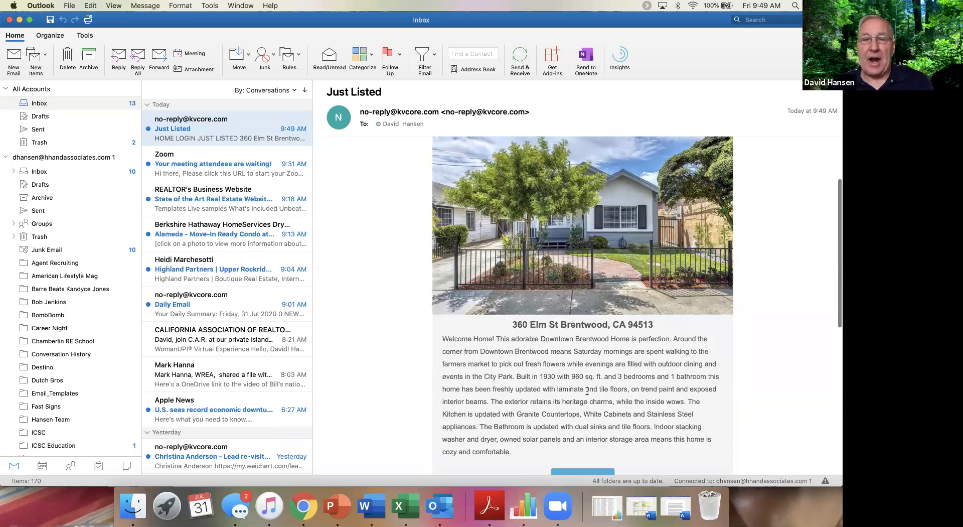
scroll(587, 391, "down", 3)
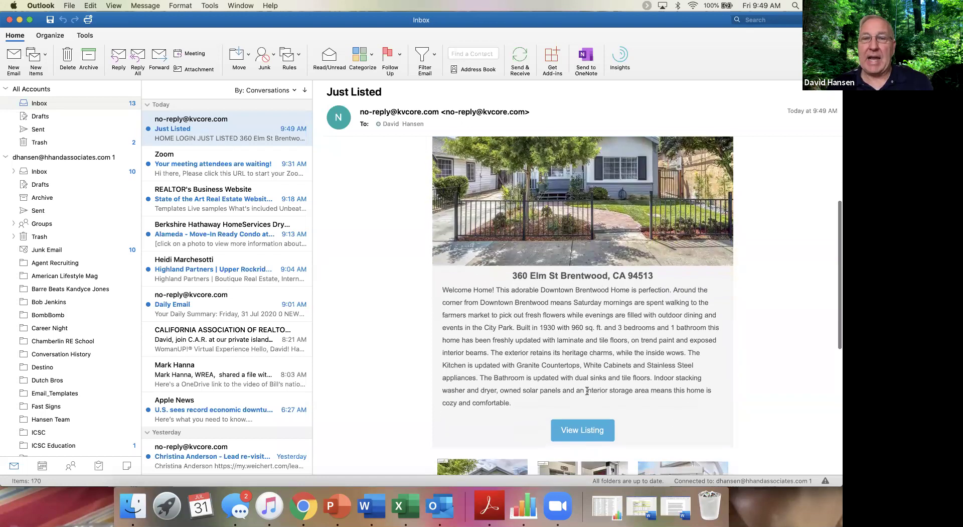
scroll(587, 390, "down", 9)
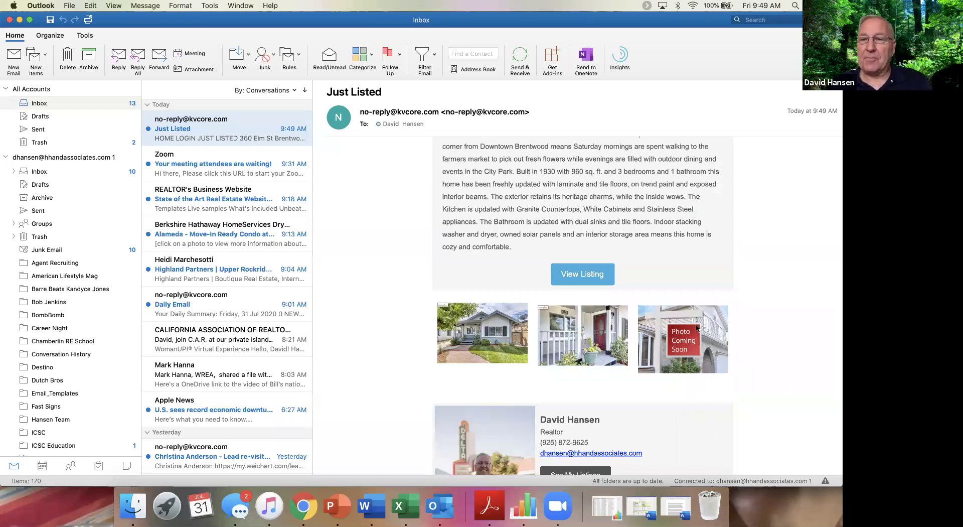
scroll(755, 329, "down", 7)
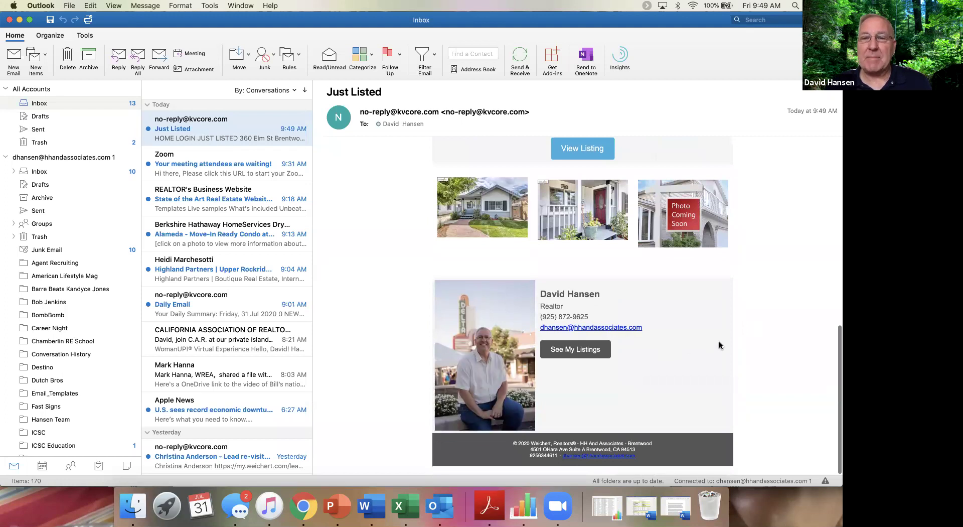
scroll(720, 345, "up", 2)
scroll(719, 345, "up", 5)
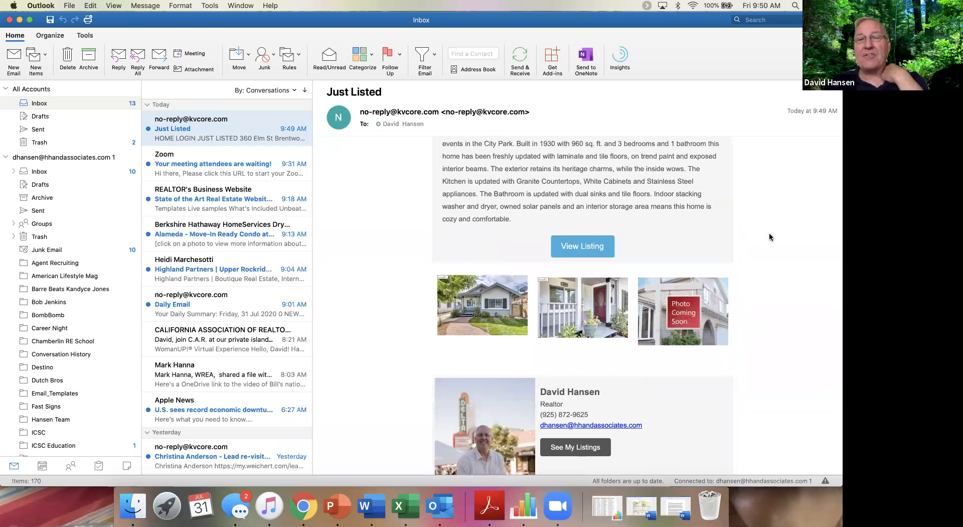
scroll(769, 233, "down", 5)
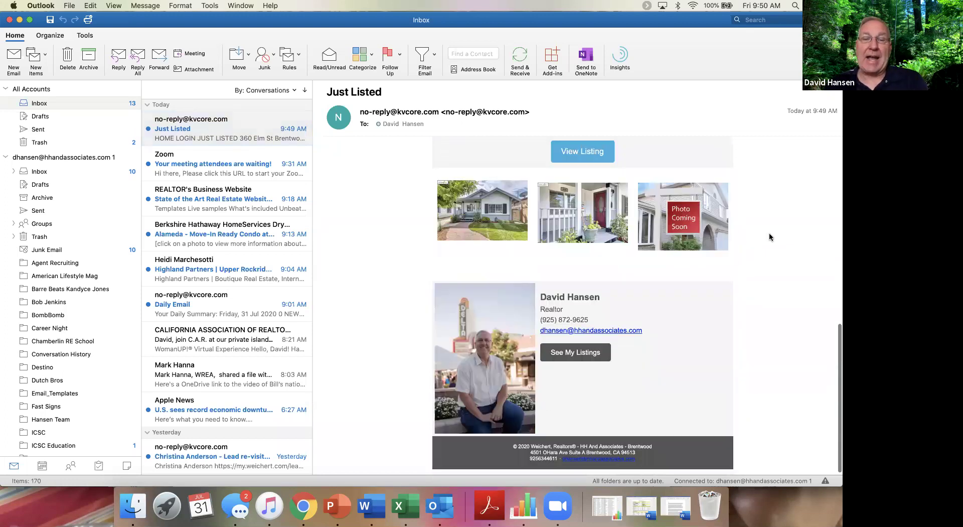
scroll(769, 232, "up", 15)
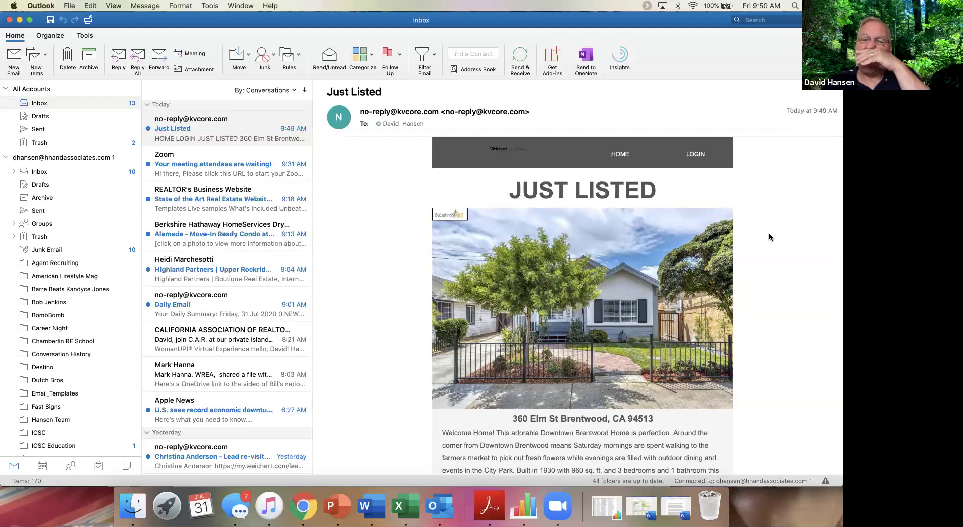
scroll(769, 234, "down", 5)
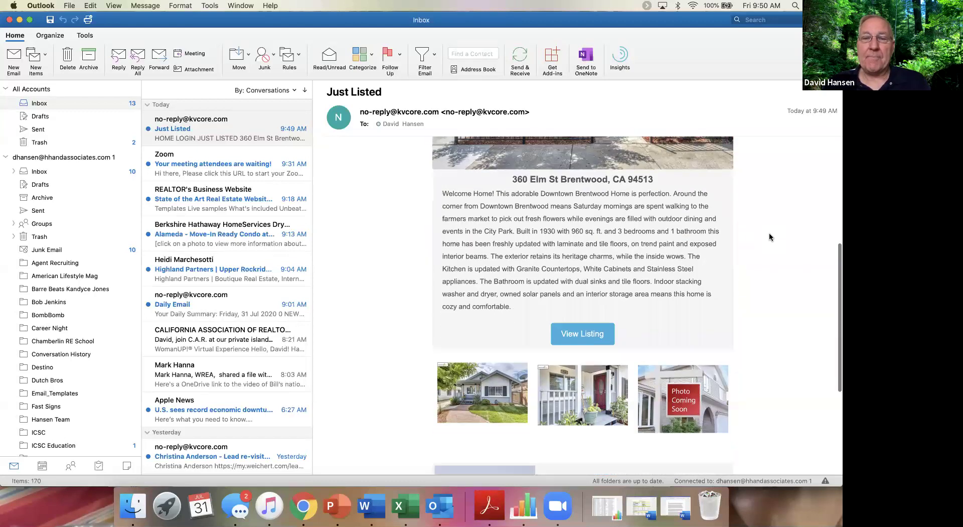
scroll(769, 233, "down", 5)
scroll(769, 233, "up", 10)
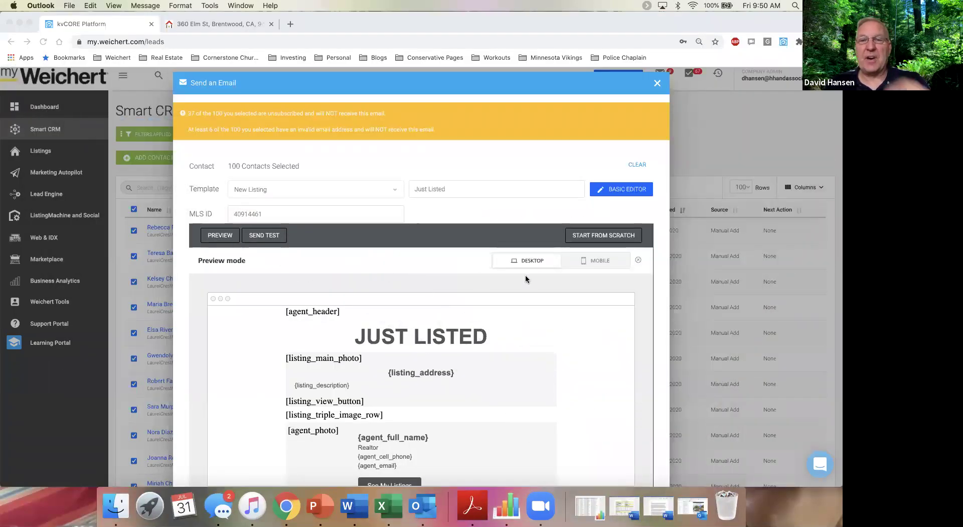
View the Just Listed email in the mobile preview, then return to the drag-and-drop editor.
left_click(535, 262)
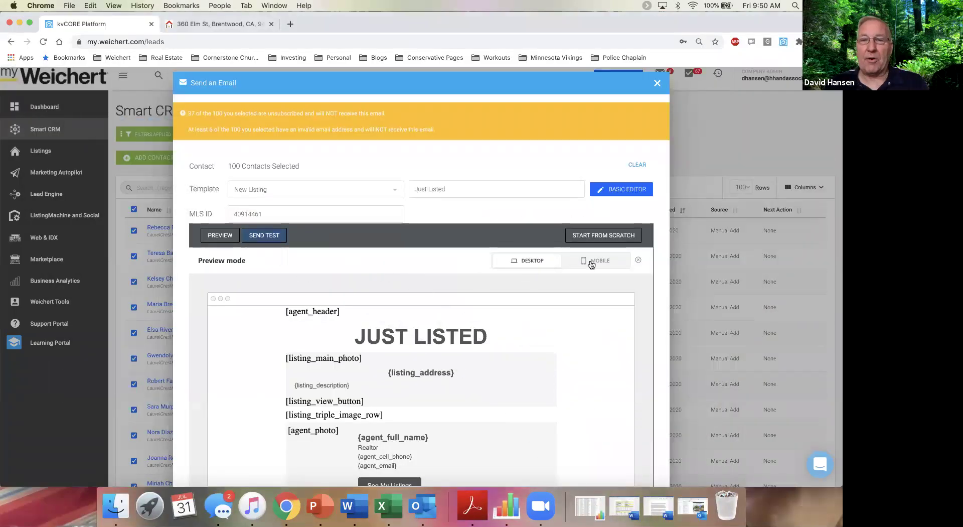
left_click(592, 262)
scroll(522, 357, "down", 3)
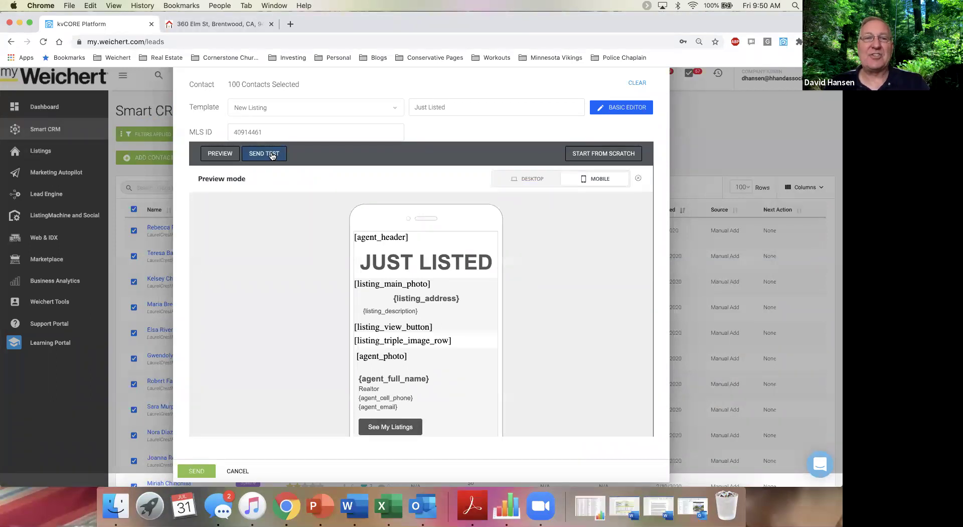
left_click(213, 155)
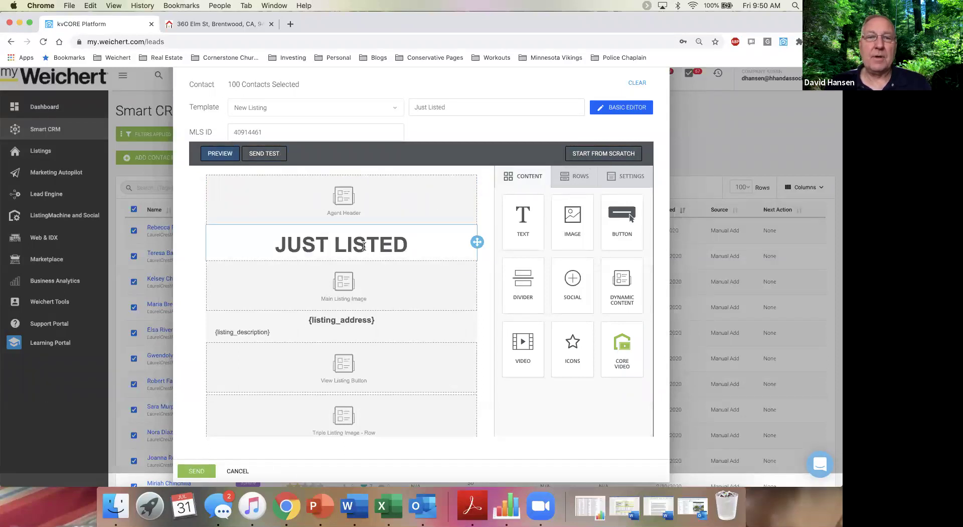
Replace the JUST LISTED headline with 'New to Laurel Crest' and send a test copy.
left_click(410, 241)
key("BackSpace")
key("BackSpace")
key("BackSpace")
key("BackSpace")
key("BackSpace")
key("BackSpace")
key("BackSpace")
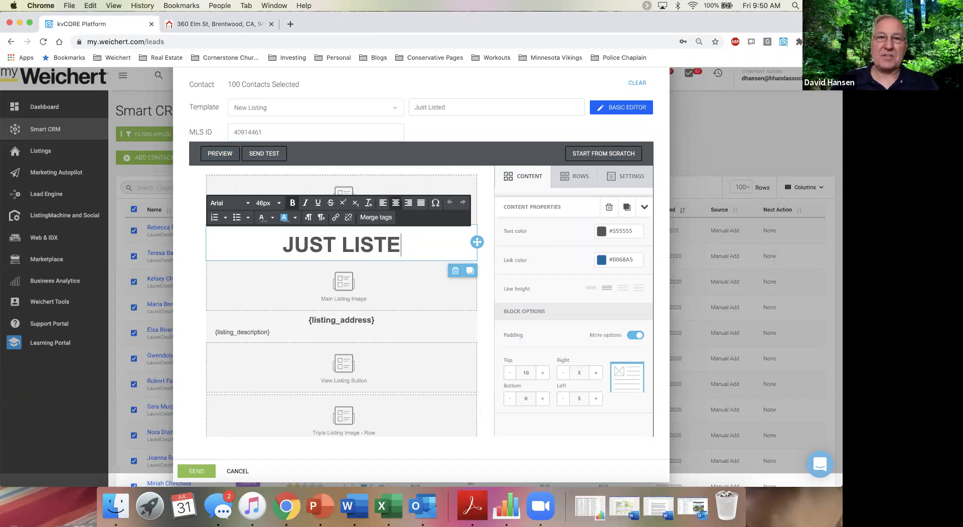
key("BackSpace")
key("BackSpace")
key("BackSpace")
key("BackSpace")
type("New to Laurel Crest")
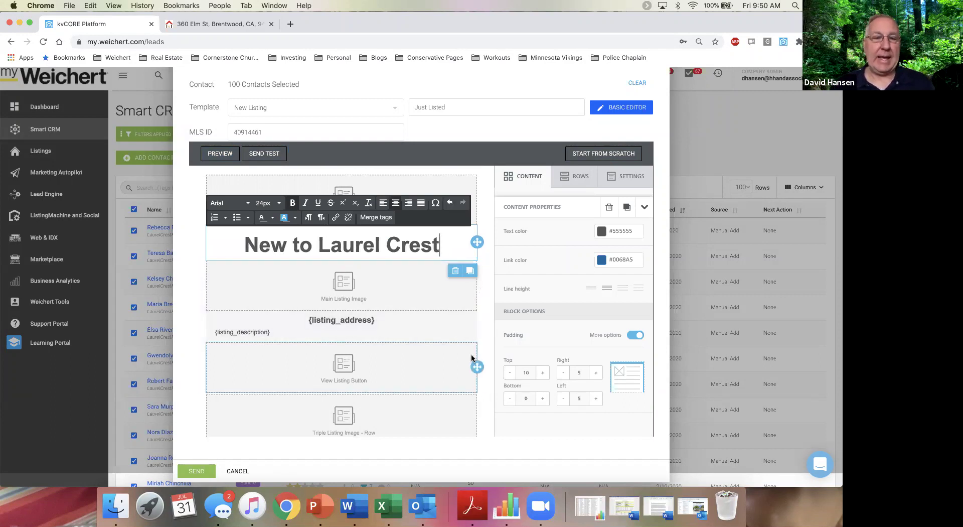
left_click(262, 158)
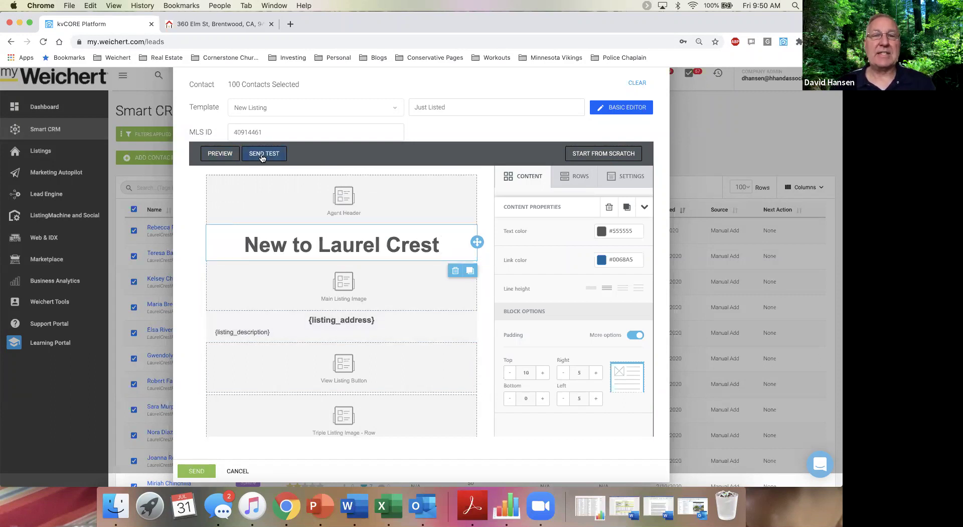
left_click(225, 22)
Bring Outlook forward and show the Inbox with the Just Listed test message.
left_click(423, 505)
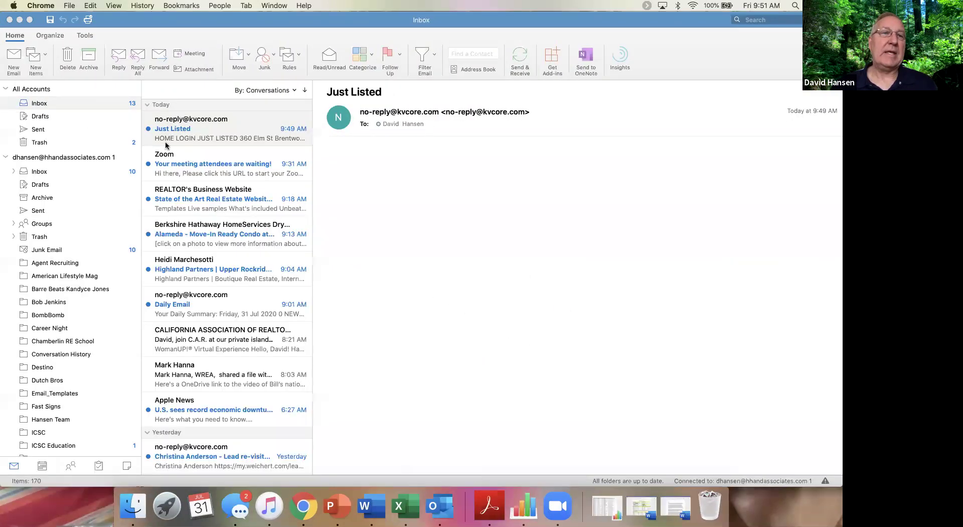
left_click(44, 102)
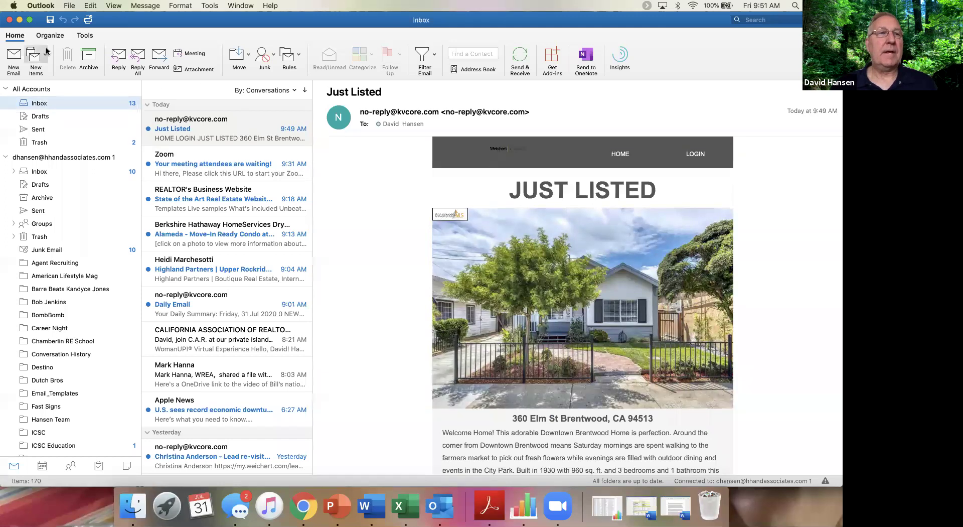
Open the 9:51 AM Just Listed email in the combined inbox, load its pictures, and review the New to Laurel Crest content.
left_click(41, 173)
left_click(42, 106)
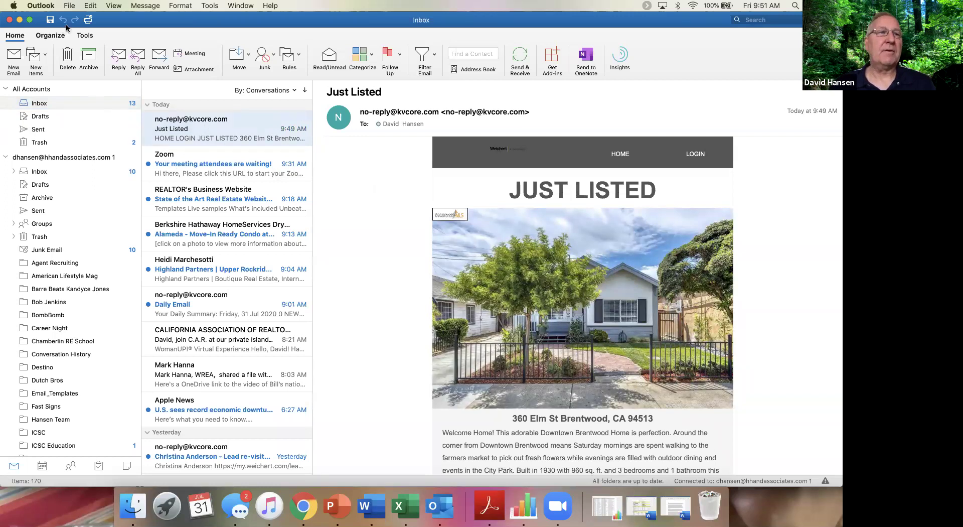
left_click(303, 117)
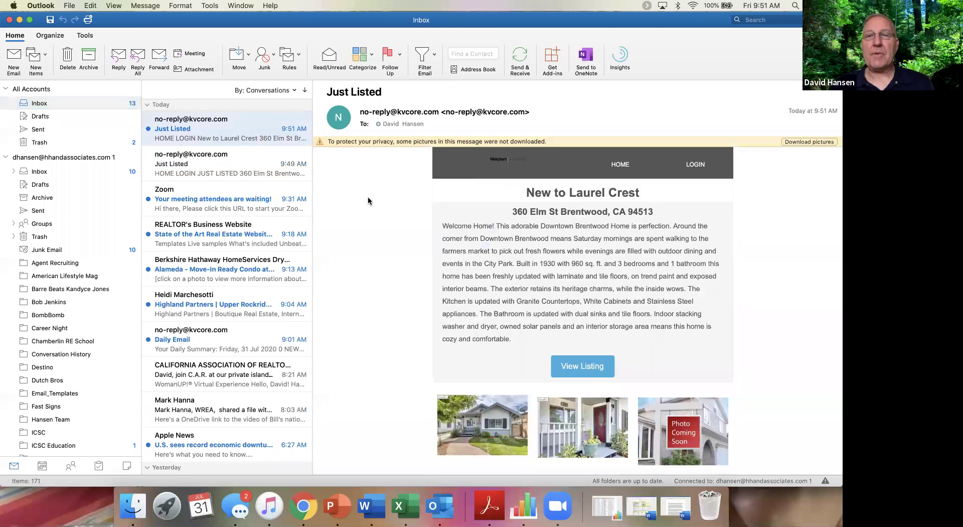
left_click(809, 142)
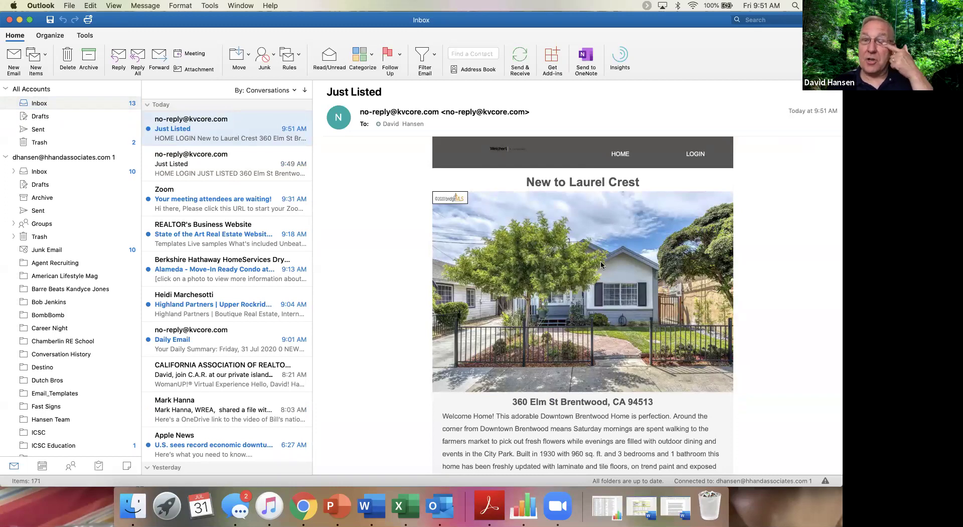
scroll(594, 435, "down", 3)
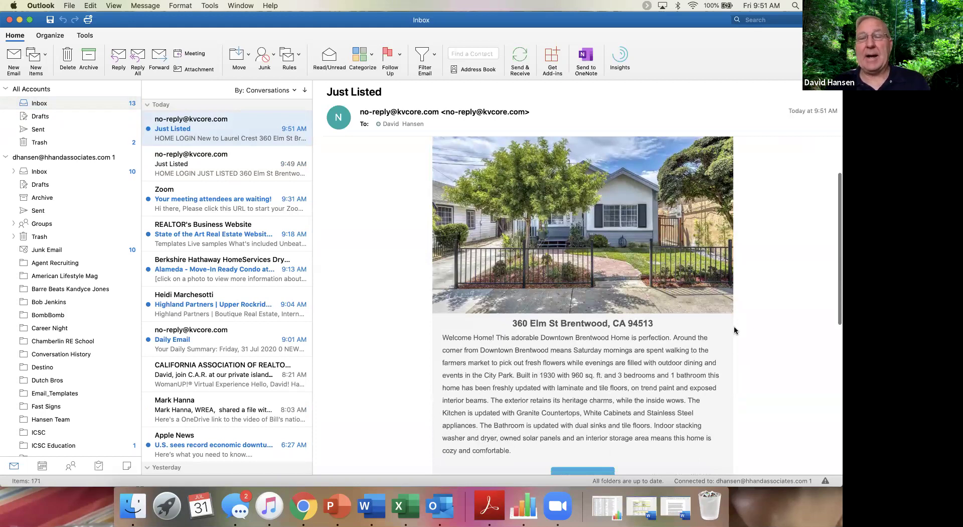
scroll(734, 329, "down", 2)
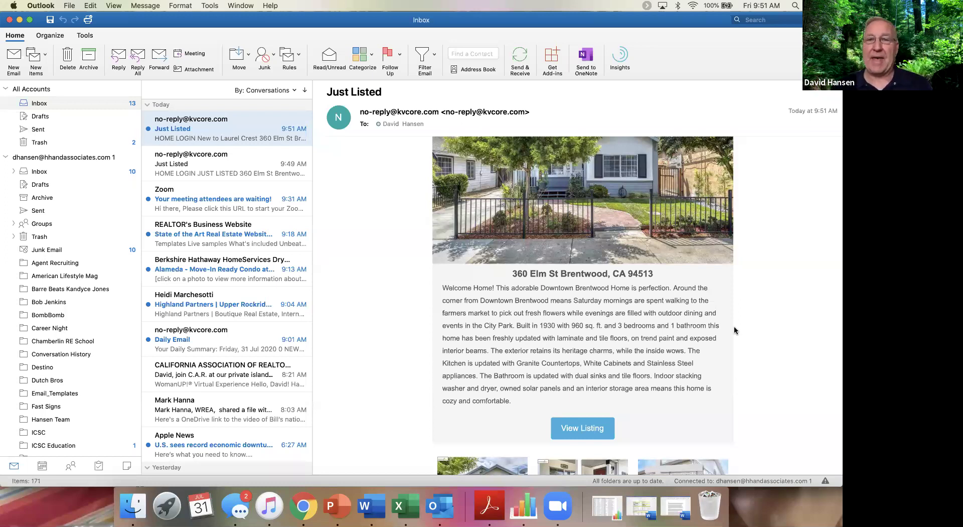
scroll(735, 330, "down", 3)
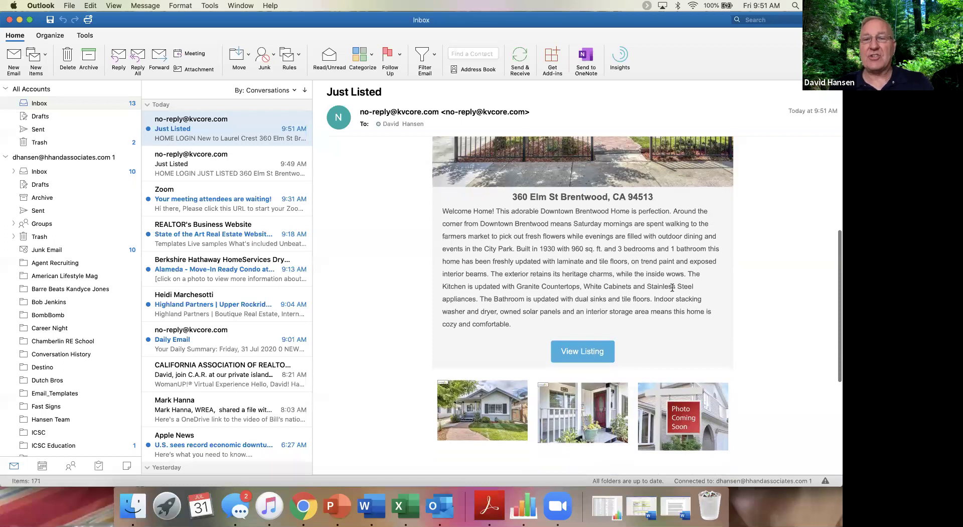
scroll(744, 300, "down", 2)
scroll(744, 300, "up", 8)
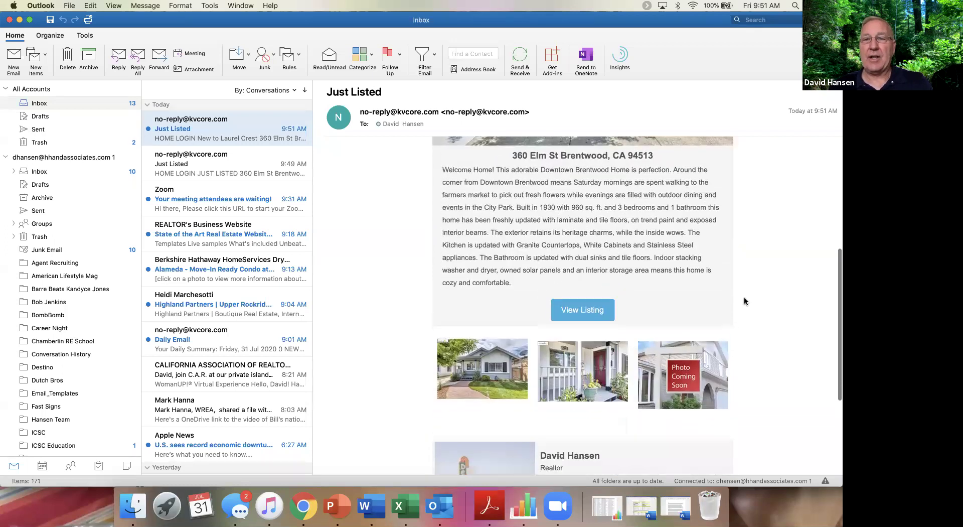
scroll(744, 296, "up", 1)
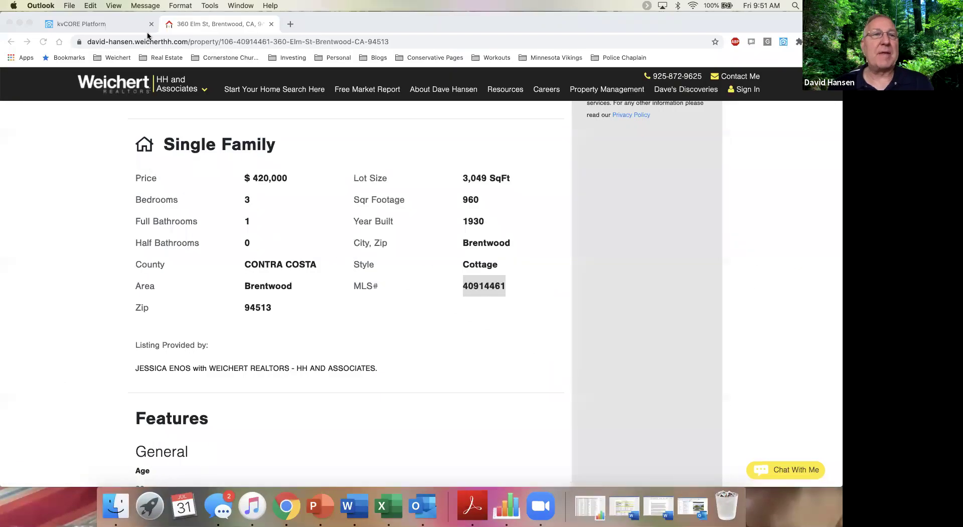
Return to the kvCORE Platform tab and scroll down the Laurel Crest template canvas.
left_click(98, 25)
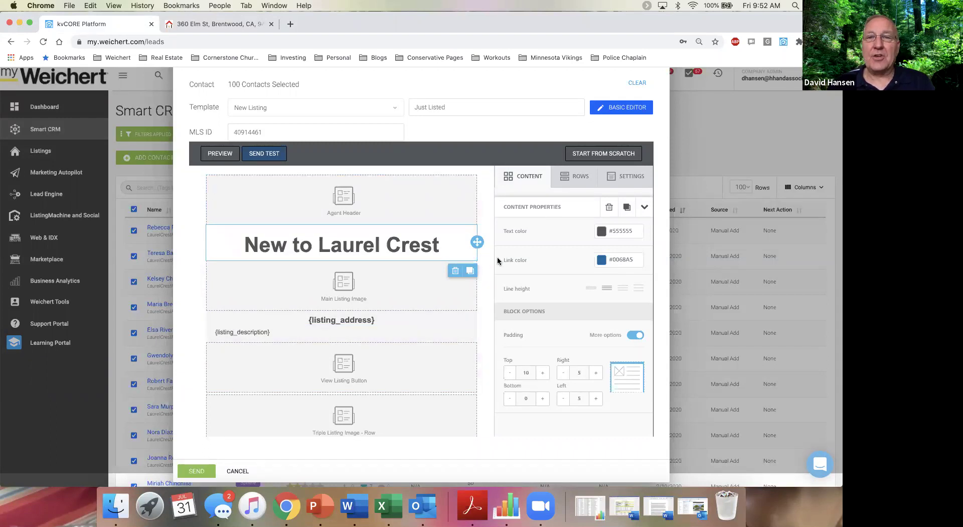
scroll(492, 233, "down", 5)
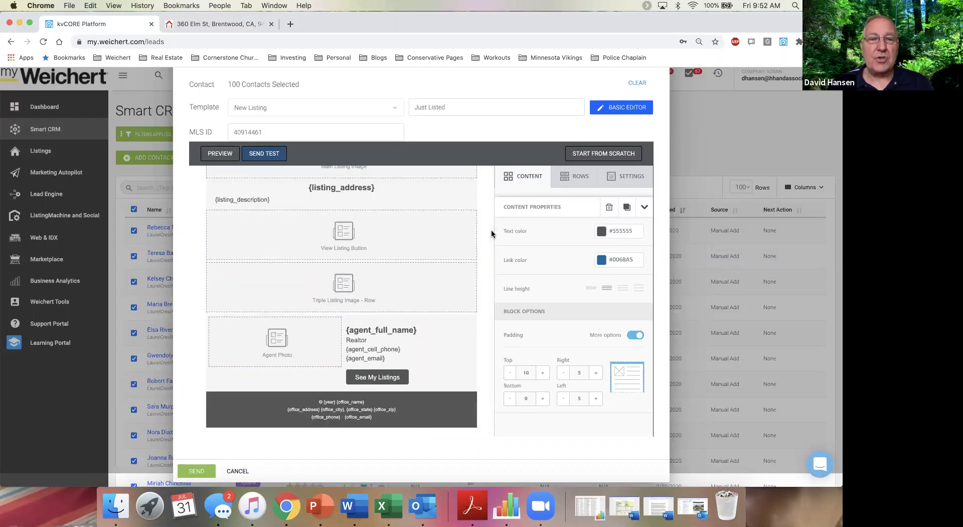
Add a text block below the Triple Listing row and start it with the {first_name} merge tag.
left_click(530, 176)
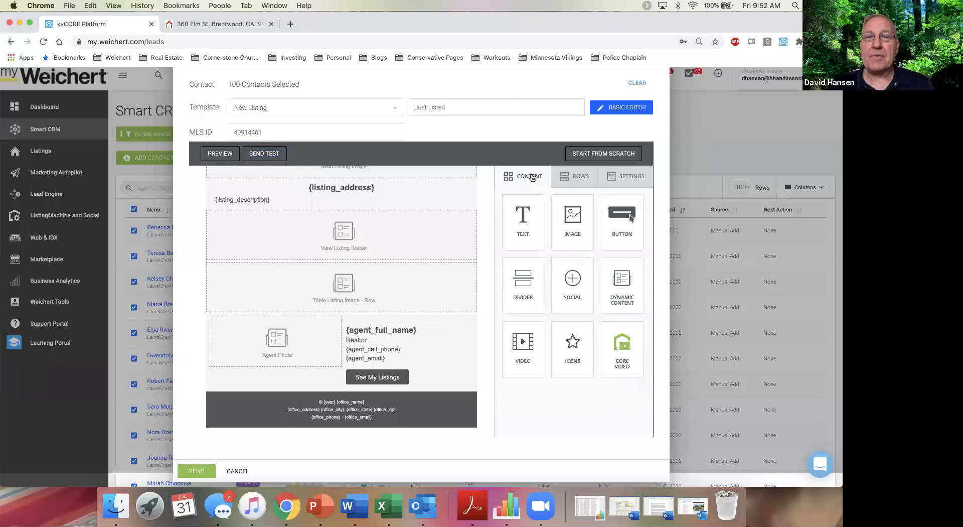
left_click_drag(522, 214, 308, 292)
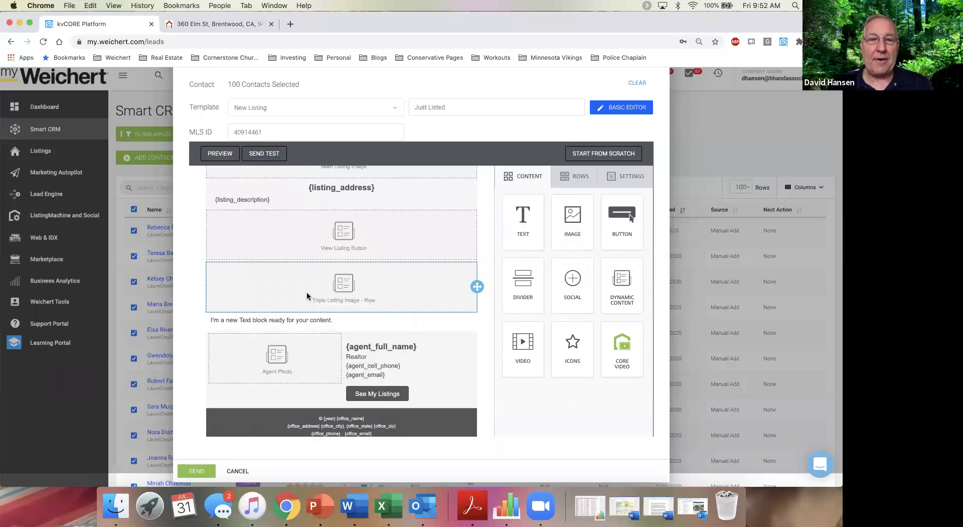
key("BackSpace")
key("BackSpace")
key("BackSpace")
key("BackSpace")
key("BackSpace")
key("BackSpace")
key("BackSpace")
key("BackSpace")
key("BackSpace")
key("BackSpace")
key("BackSpace")
key("BackSpace")
key("BackSpace")
key("BackSpace")
key("BackSpace")
key("BackSpace")
key("BackSpace")
key("BackSpace")
key("BackSpace")
key("BackSpace")
key("BackSpace")
key("BackSpace")
key("BackSpace")
key("BackSpace")
key("BackSpace")
key("BackSpace")
key("BackSpace")
key("BackSpace")
key("BackSpace")
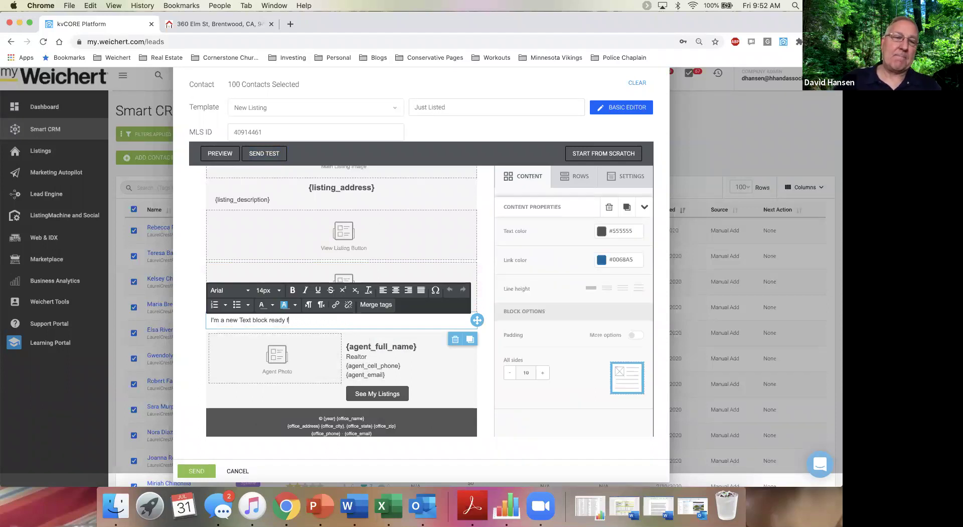
key("BackSpace")
key("BackSpace")
key("BackSpace")
key("BackSpace")
key("BackSpace")
key("BackSpace")
key("BackSpace")
key("BackSpace")
key("BackSpace")
key("BackSpace")
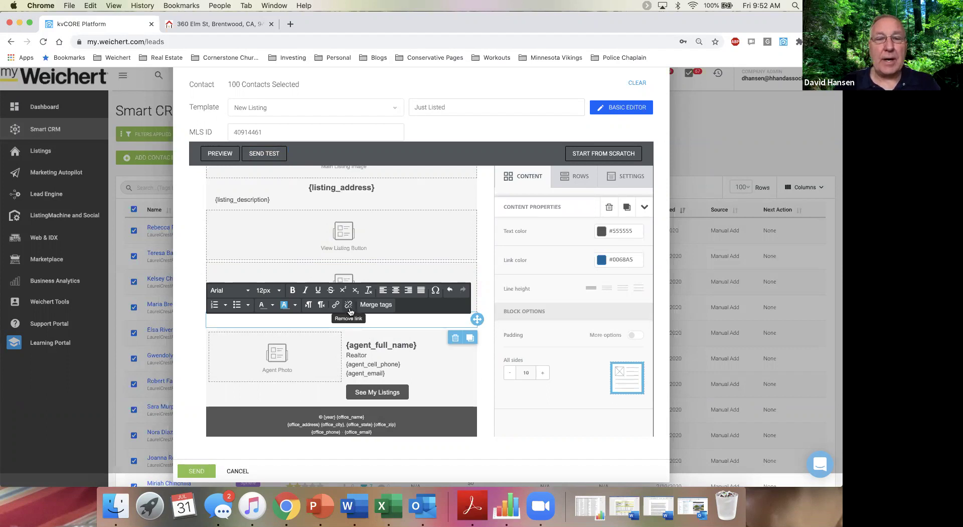
left_click(373, 304)
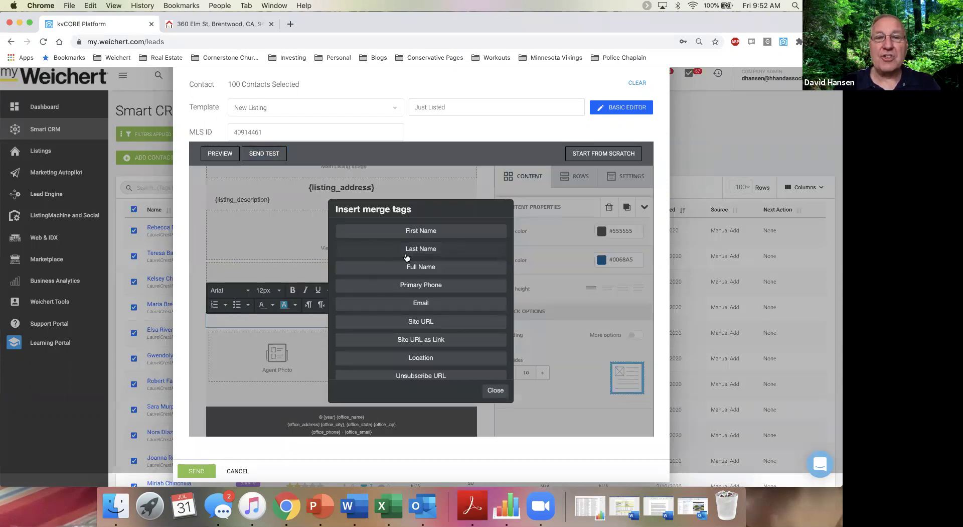
left_click(423, 232)
Write the note inviting neighbors considering selling, since you have buyers looking in this community.
key("Return")
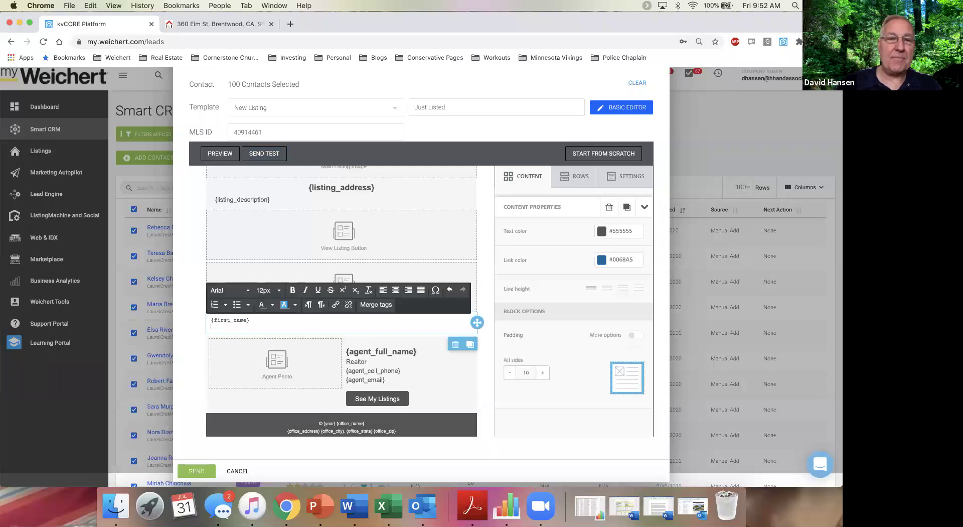
type("If you ")
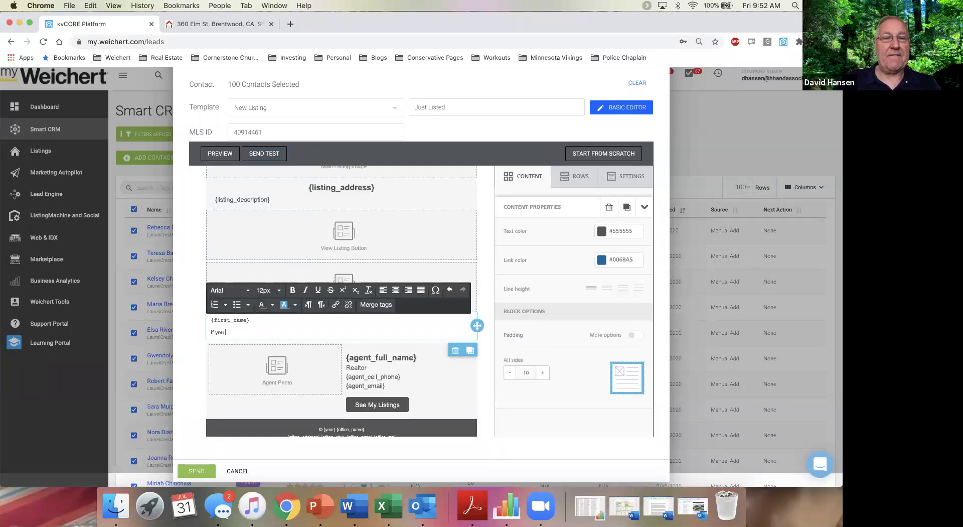
type("or yhour")
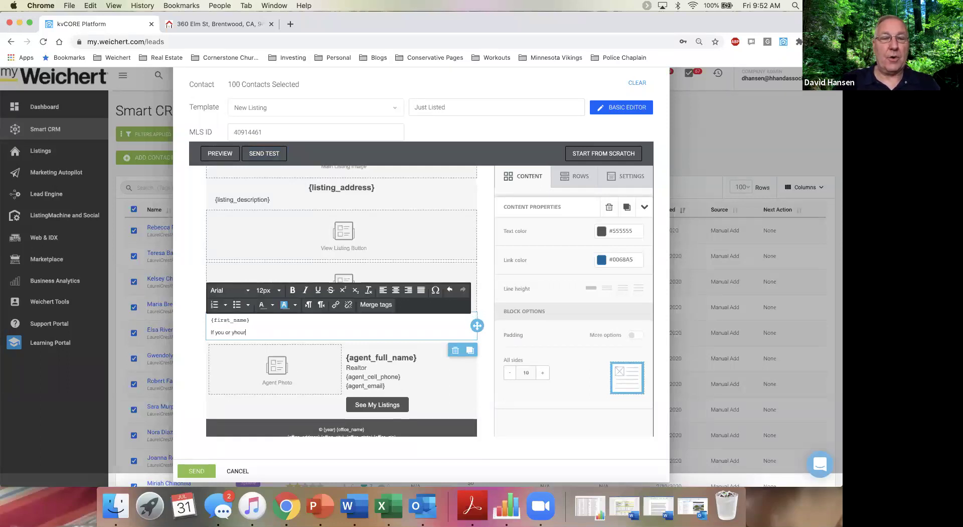
key("BackSpace")
key("BackSpace")
key("BackSpace")
key("BackSpace")
type("our neig")
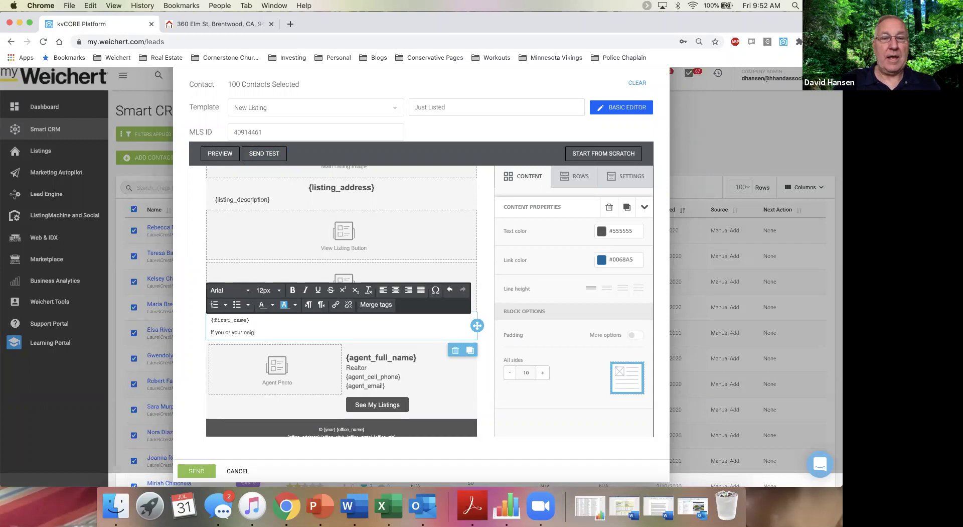
type("hbors are considering ")
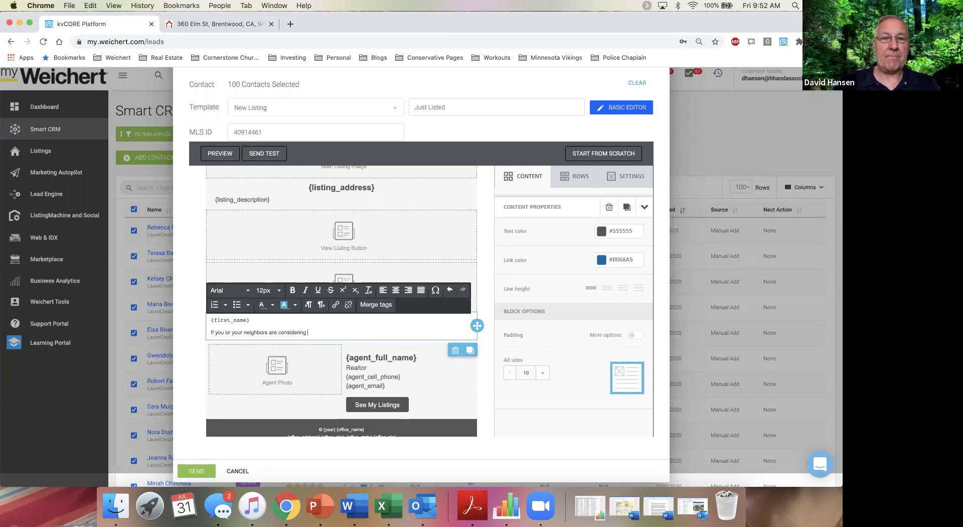
type("selling")
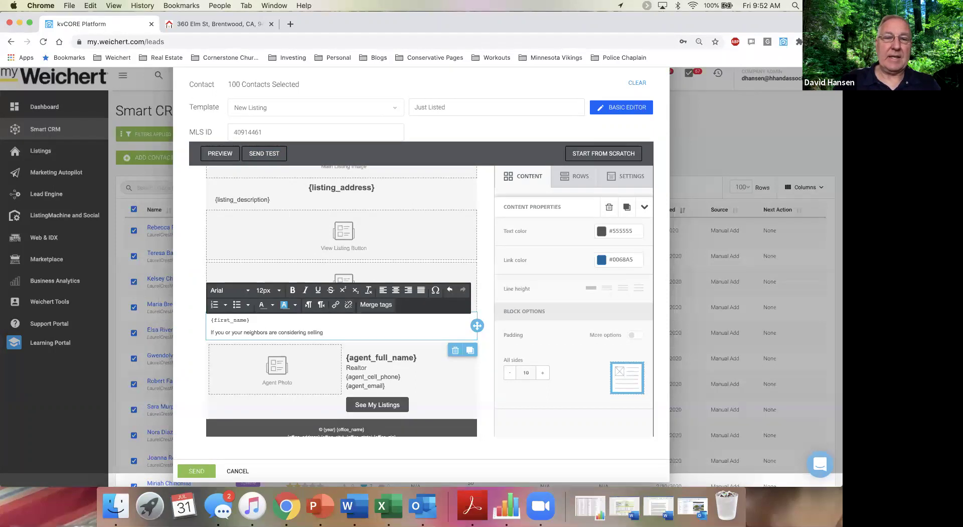
type(" I have ")
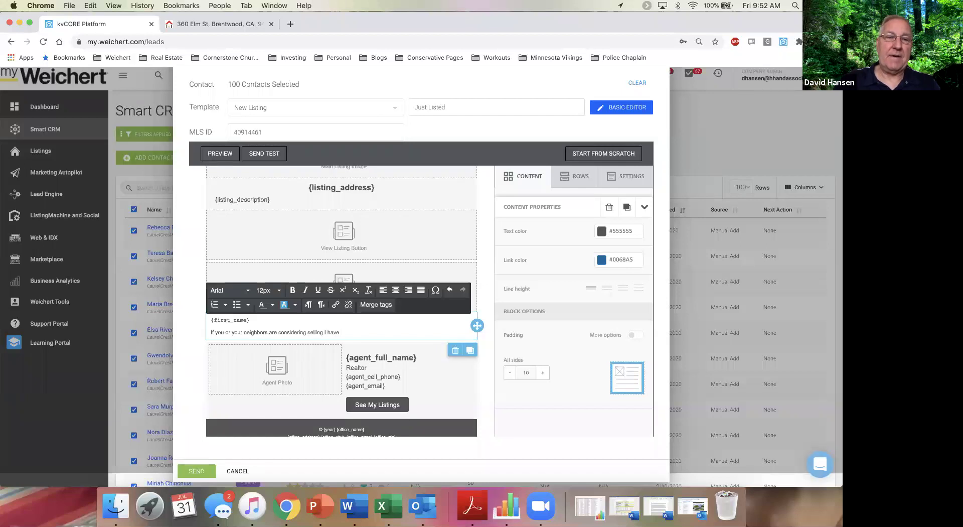
type("peop")
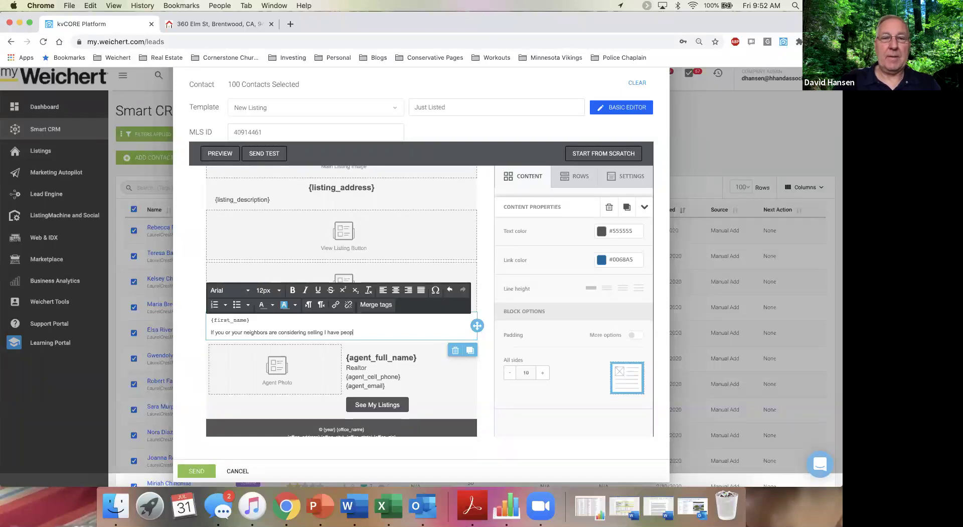
type("le who are")
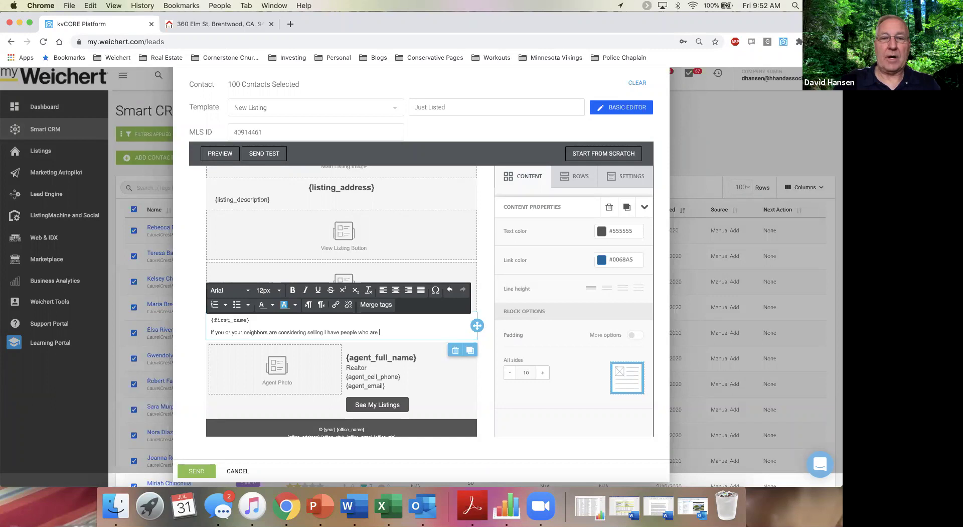
type(" looking i")
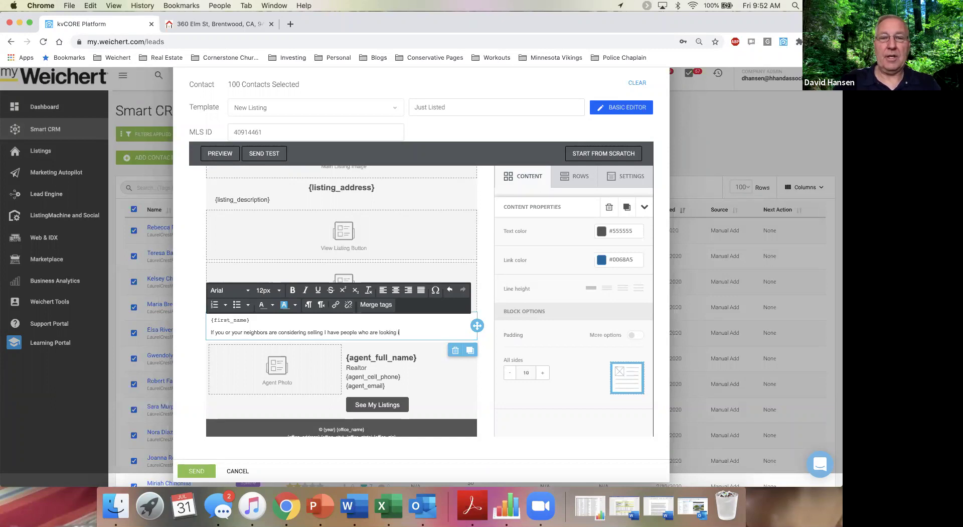
type("n this wonderful community. Please cone")
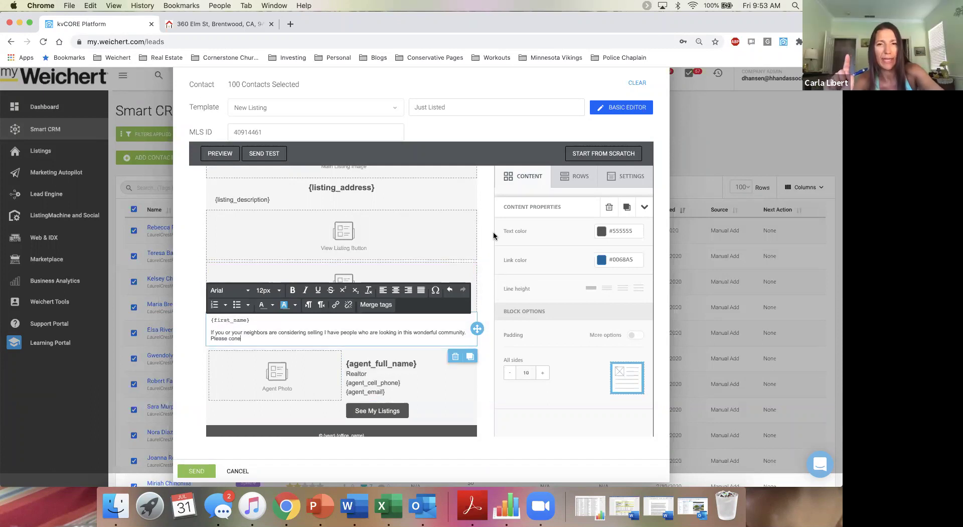
scroll(494, 236, "up", 5)
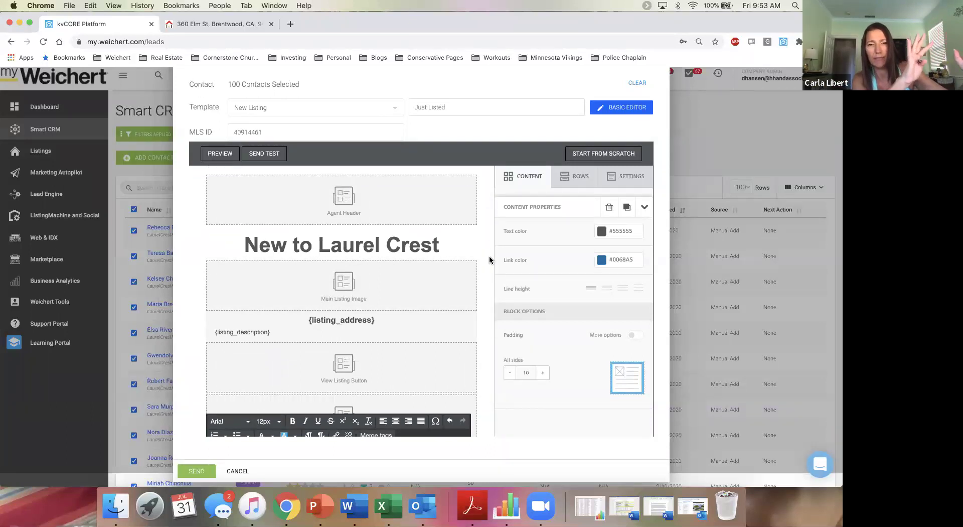
scroll(491, 258, "down", 5)
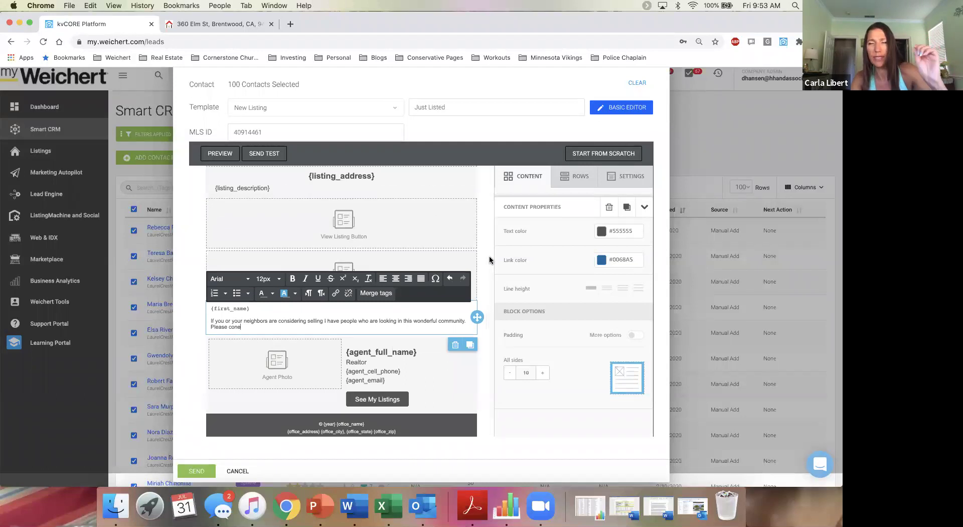
left_click(376, 293)
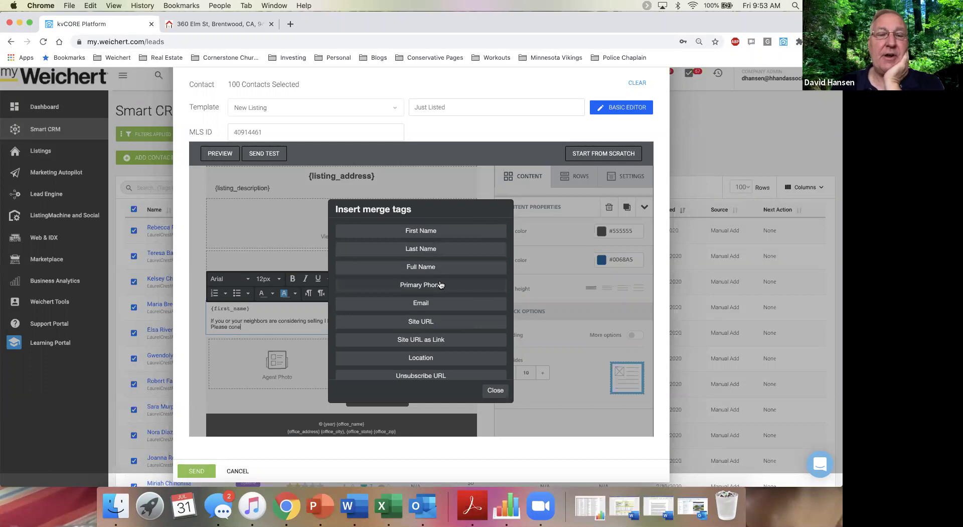
left_click(487, 181)
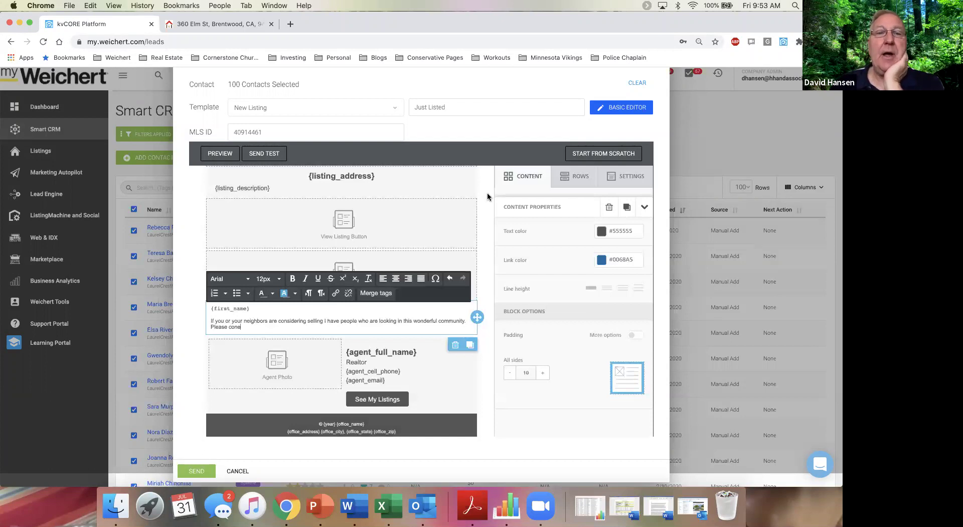
scroll(487, 191, "up", 3)
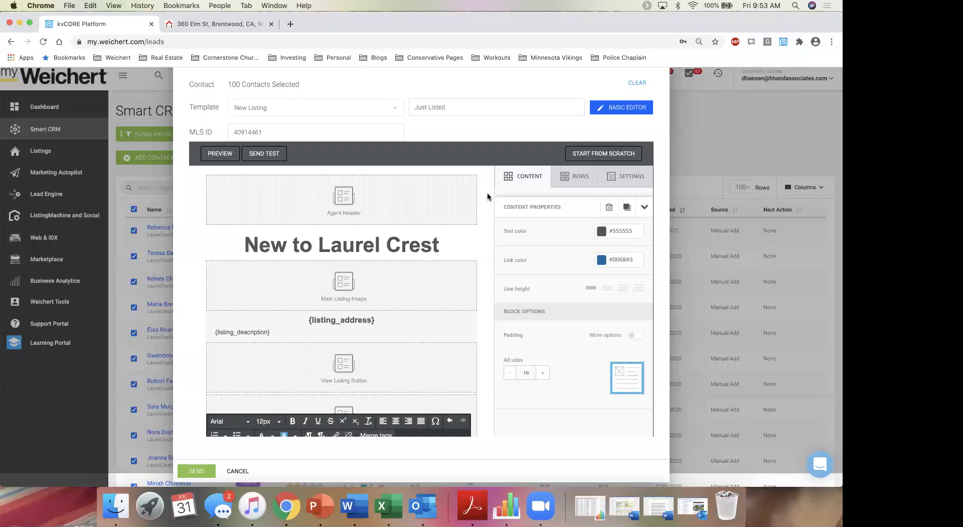
left_click(215, 25)
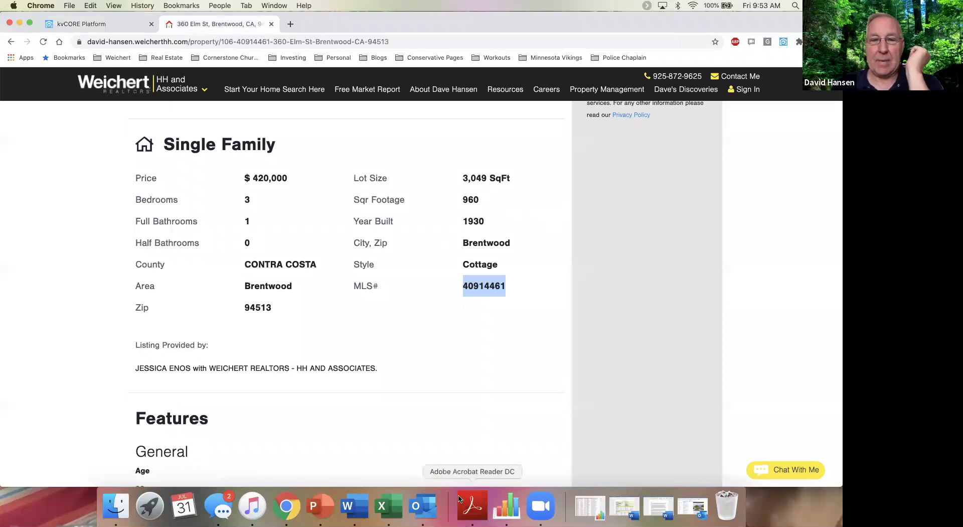
left_click(423, 506)
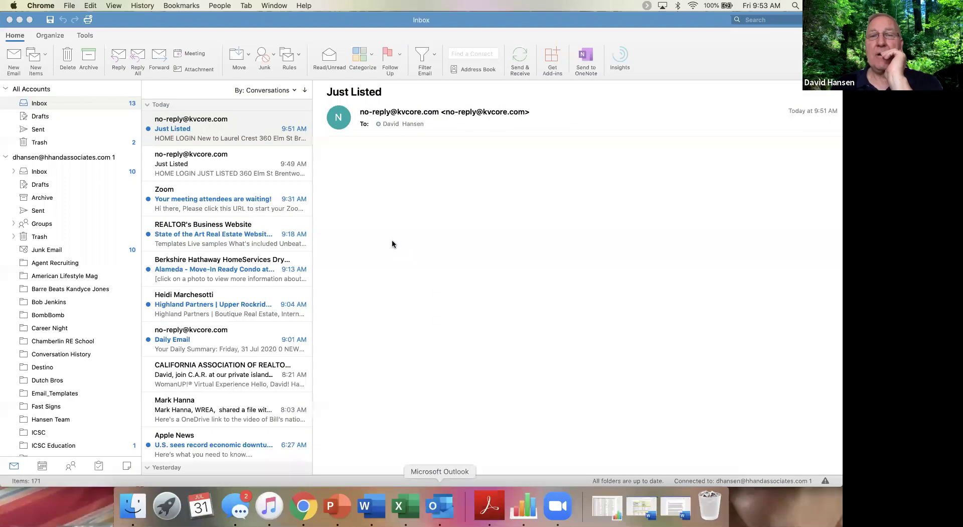
scroll(392, 239, "down", 3)
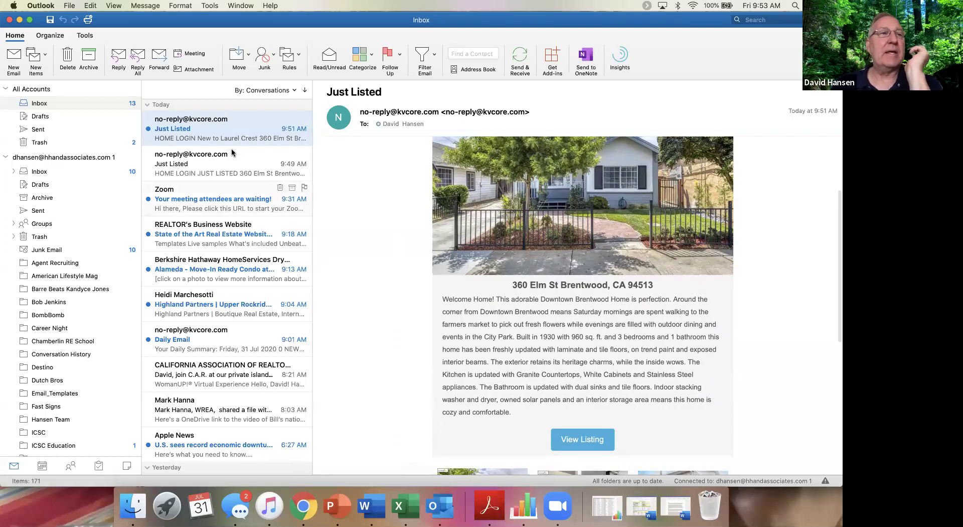
left_click(20, 20)
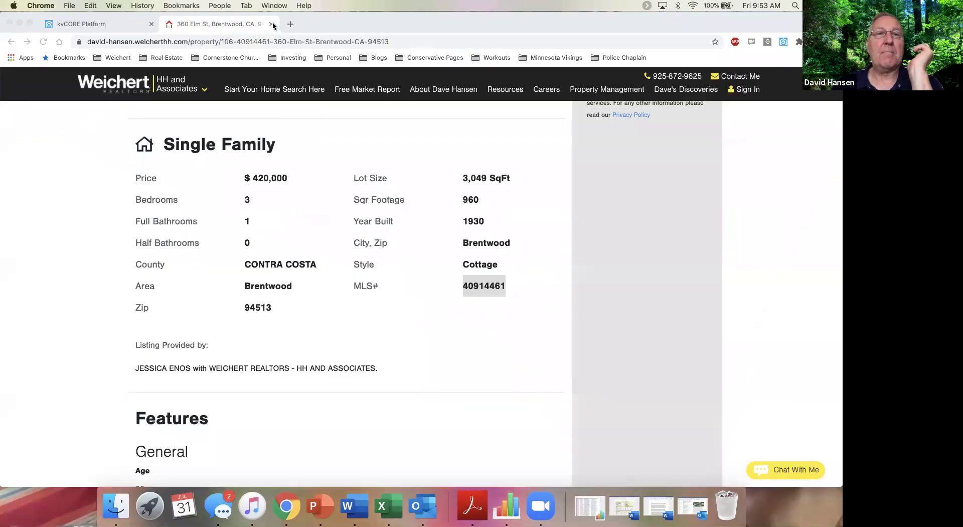
left_click(271, 25)
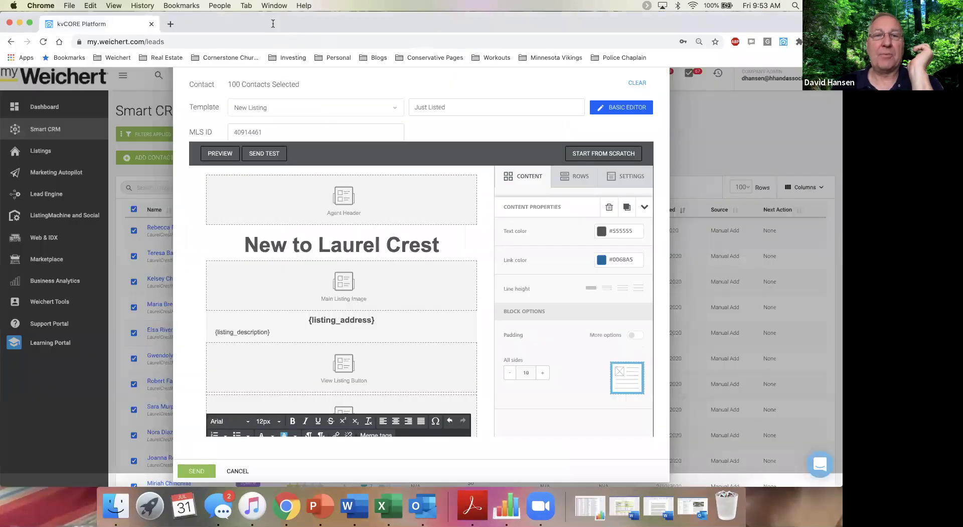
left_click(423, 504)
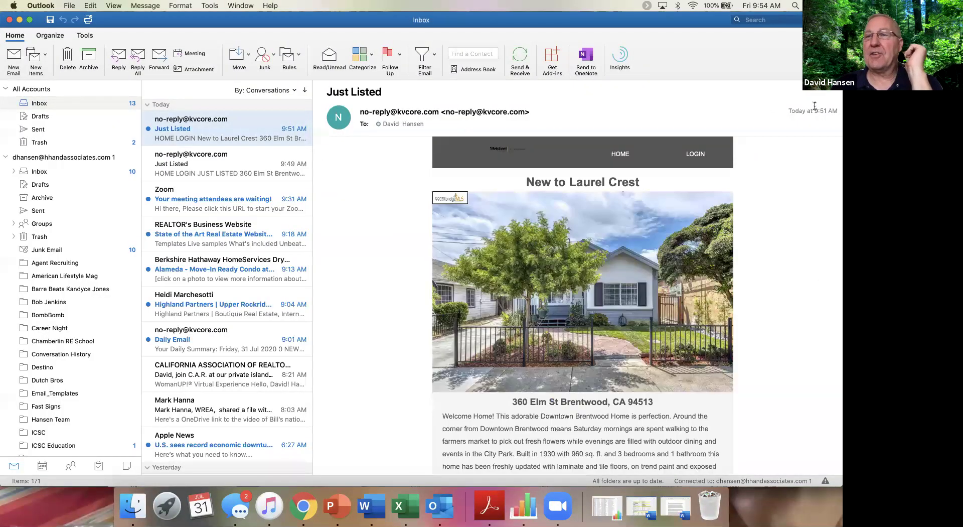
scroll(809, 129, "down", 5)
scroll(810, 129, "down", 3)
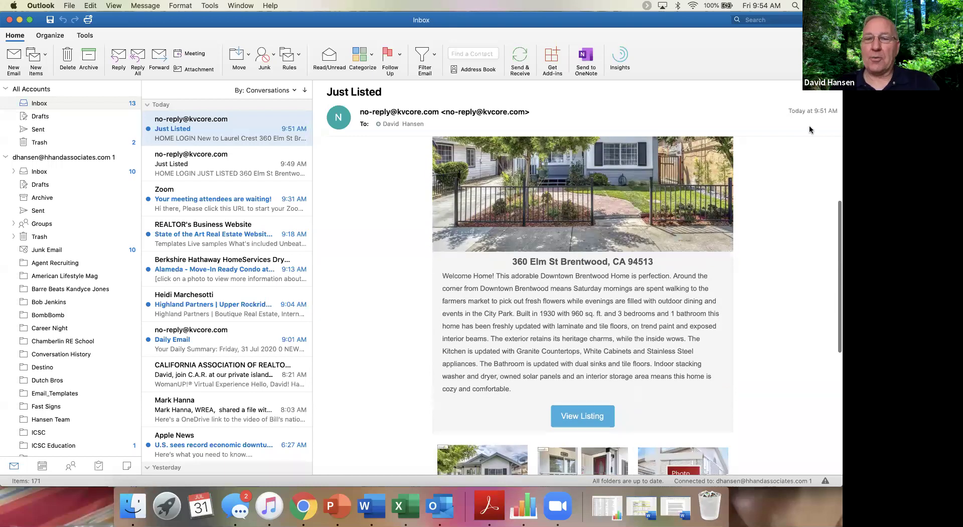
left_click(578, 356)
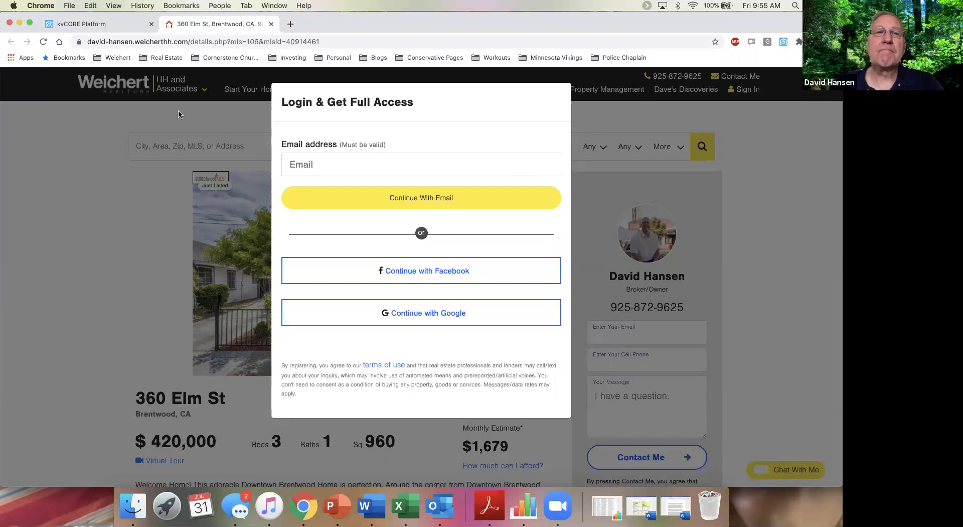
left_click(89, 23)
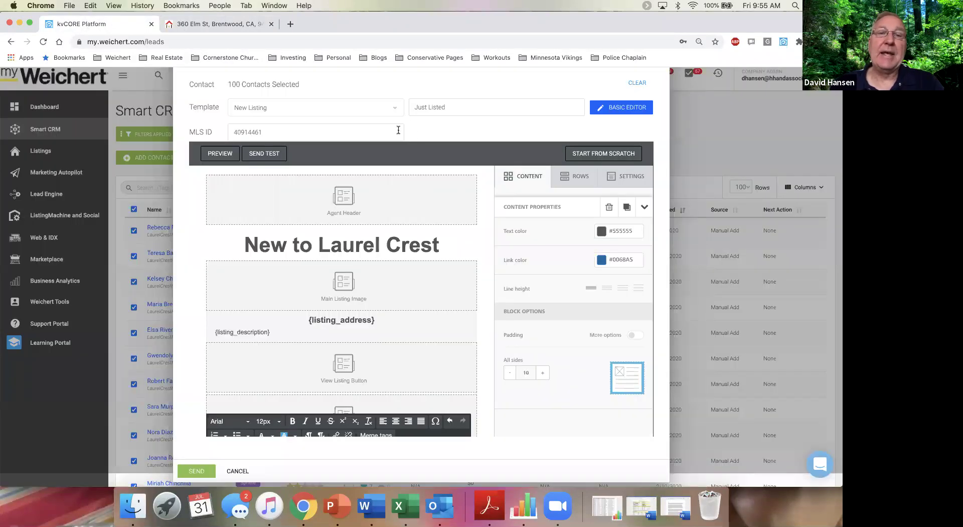
Load the Open House Announcer template with subject 'You're Invited to an Open House'.
left_click(401, 109)
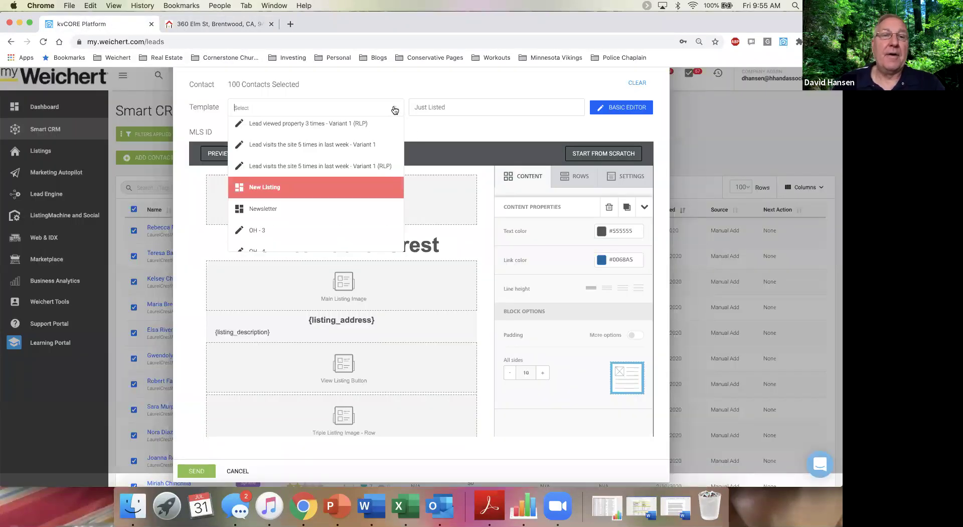
scroll(331, 174, "down", 1)
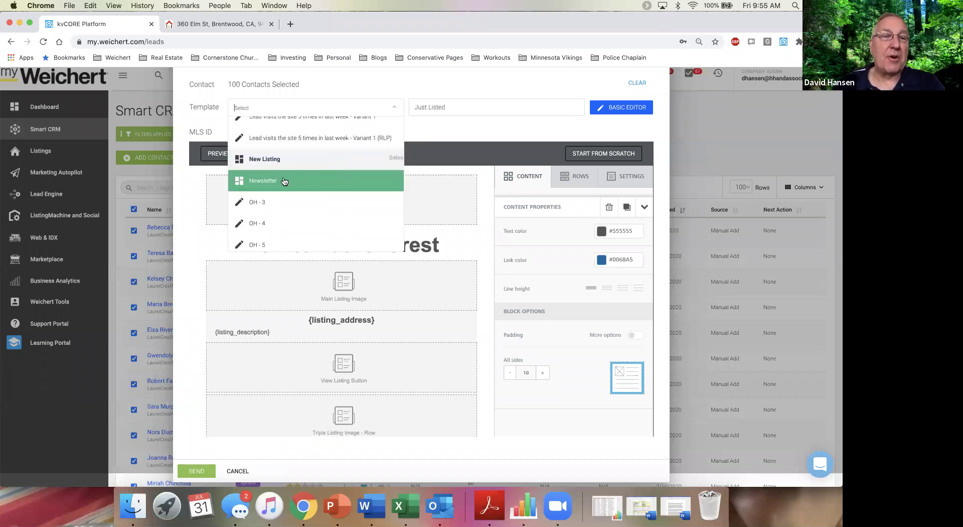
scroll(285, 181, "down", 4)
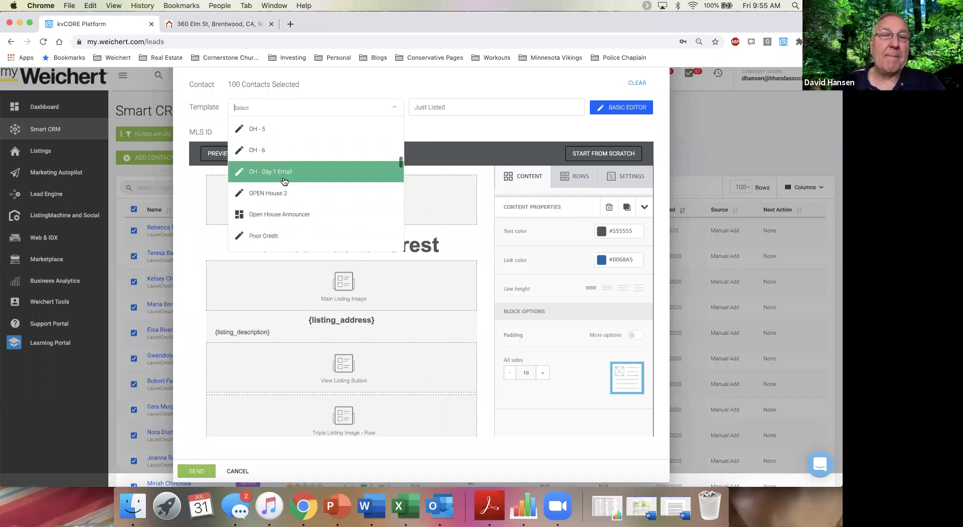
scroll(284, 181, "down", 1)
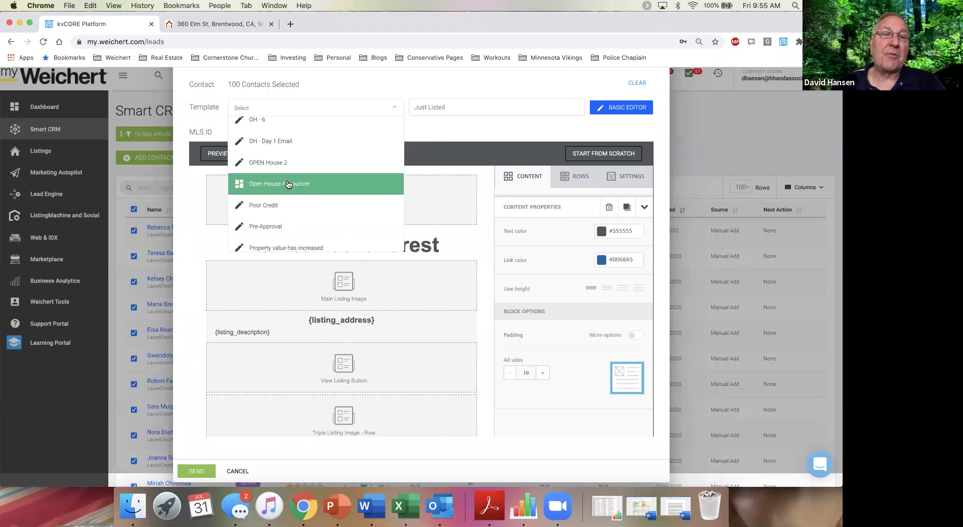
left_click(288, 183)
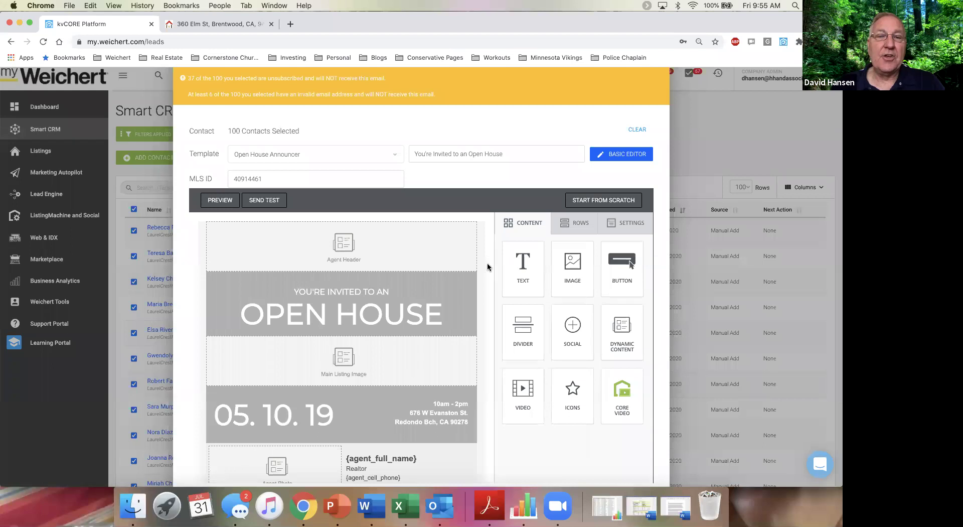
Send yourself a test copy of the Open House Announcer email and switch to Outlook.
scroll(486, 262, "down", 3)
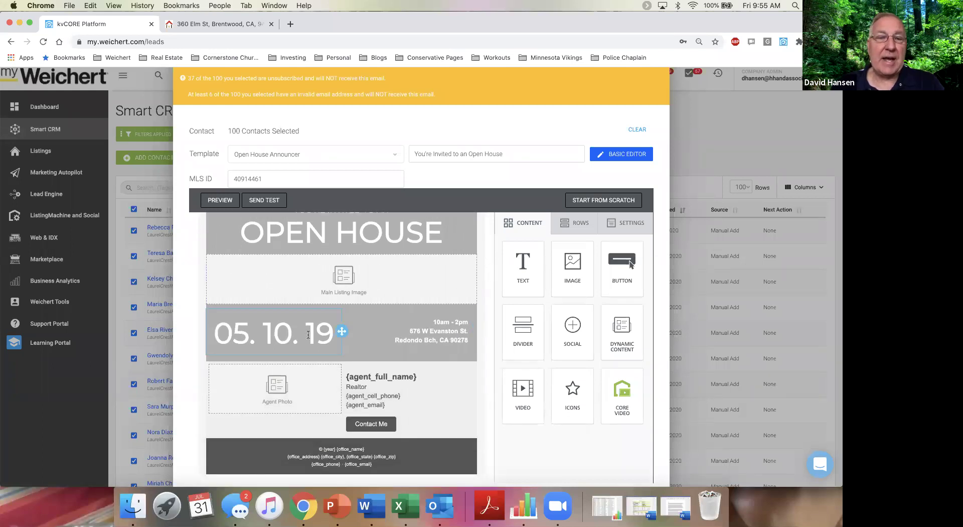
left_click(266, 201)
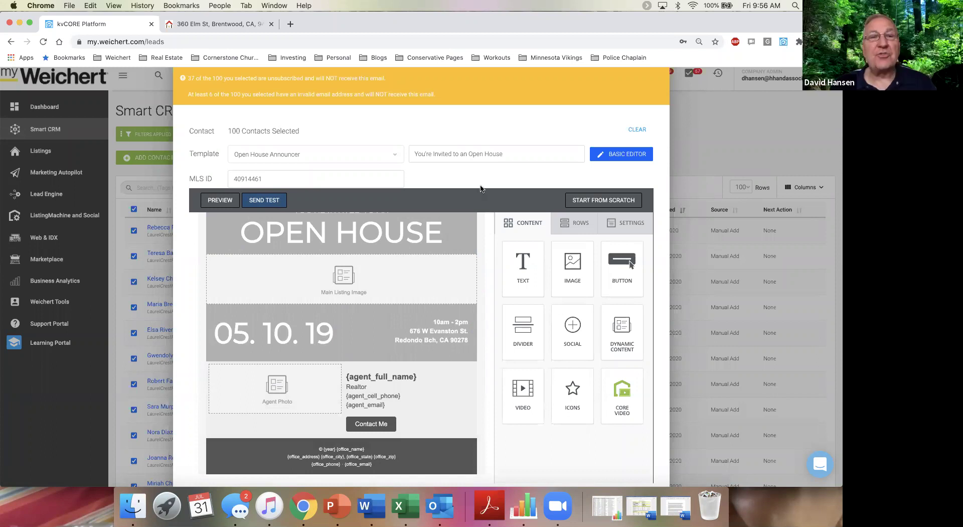
left_click(440, 506)
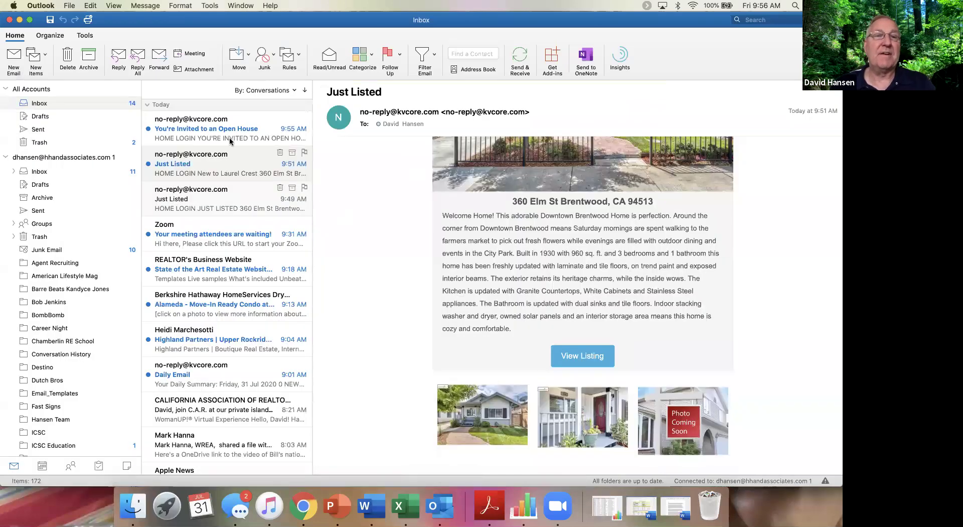
Read the 'You're Invited to an Open House' email with pictures loaded, then minimize Outlook.
left_click(230, 135)
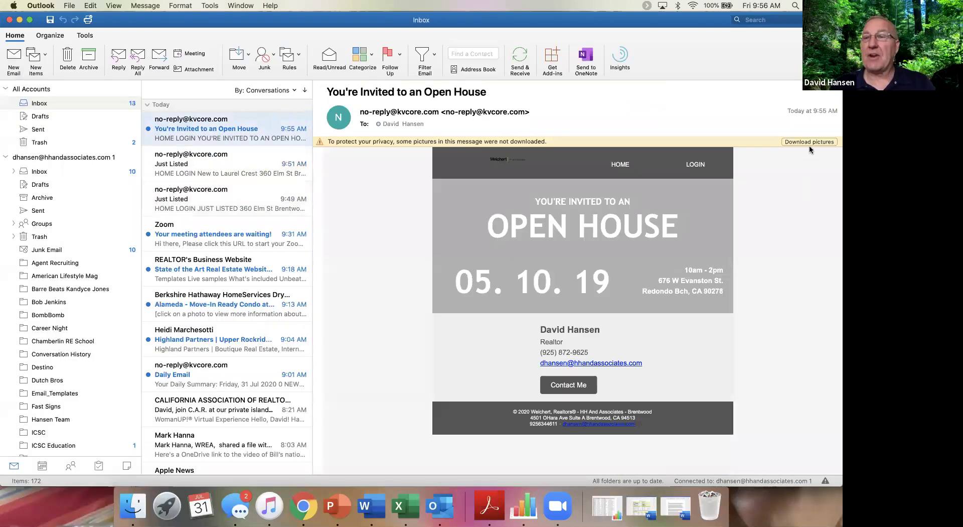
left_click(811, 142)
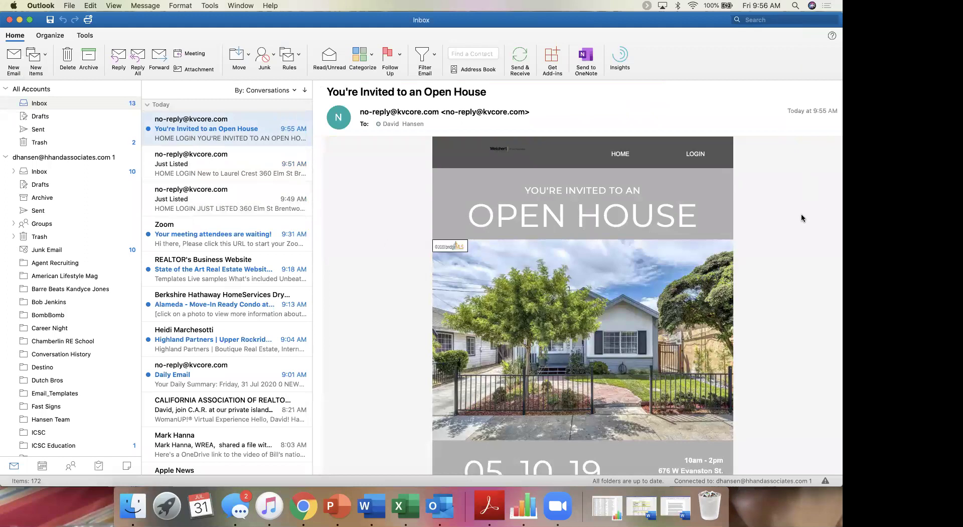
scroll(801, 217, "down", 1)
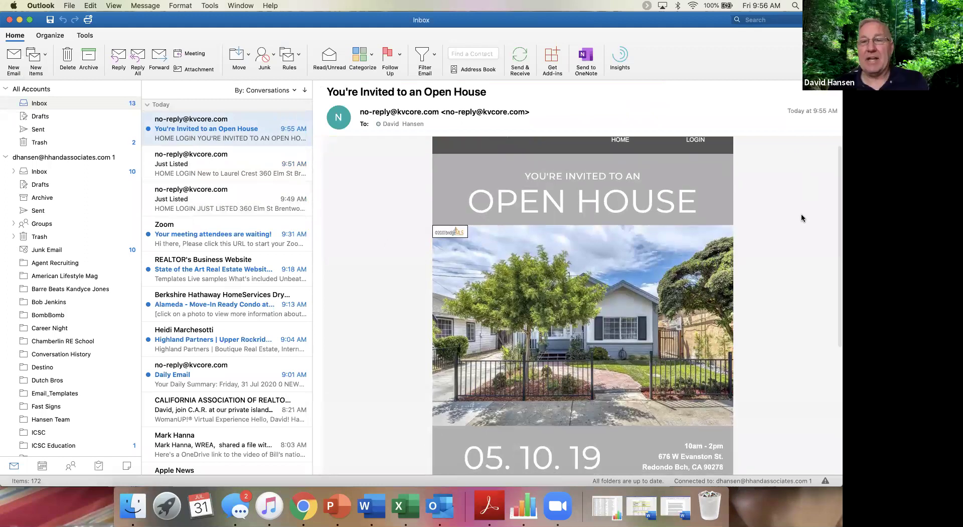
scroll(802, 217, "down", 10)
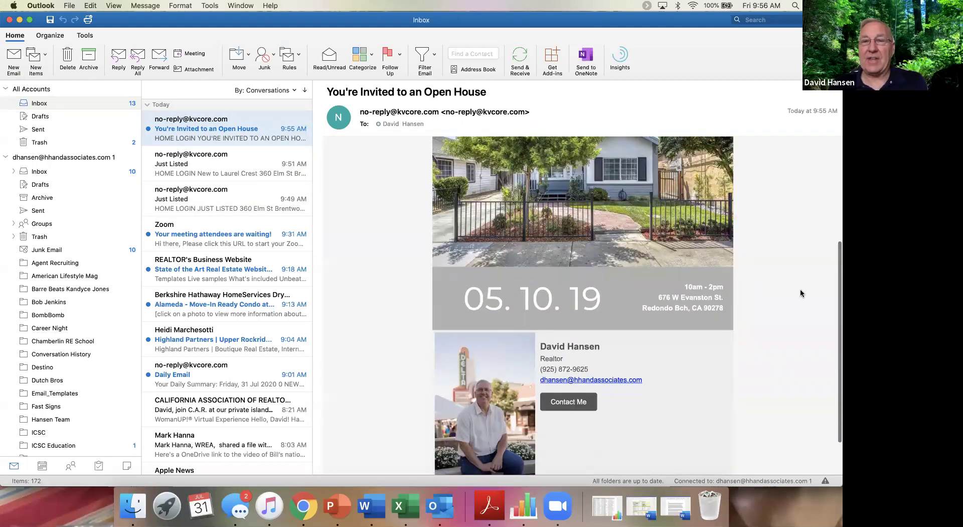
scroll(800, 293, "down", 2)
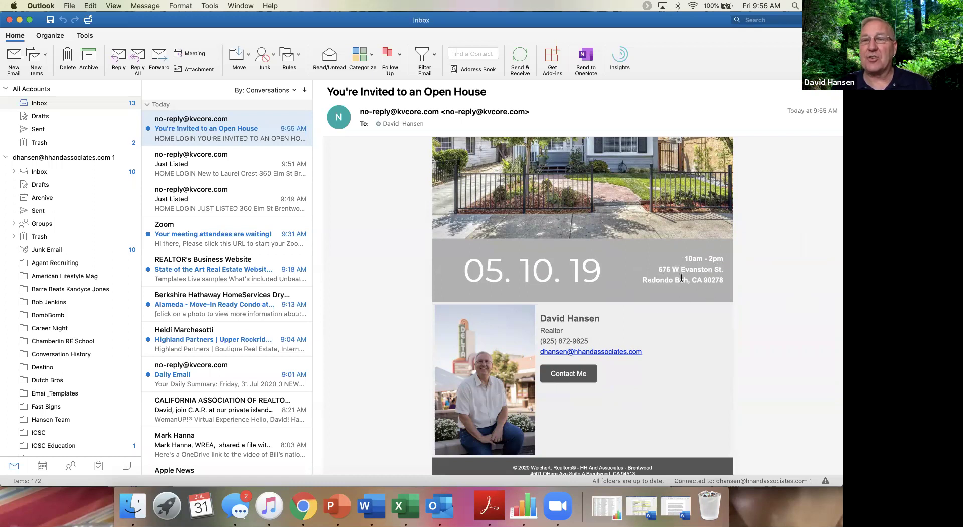
scroll(681, 278, "up", 5)
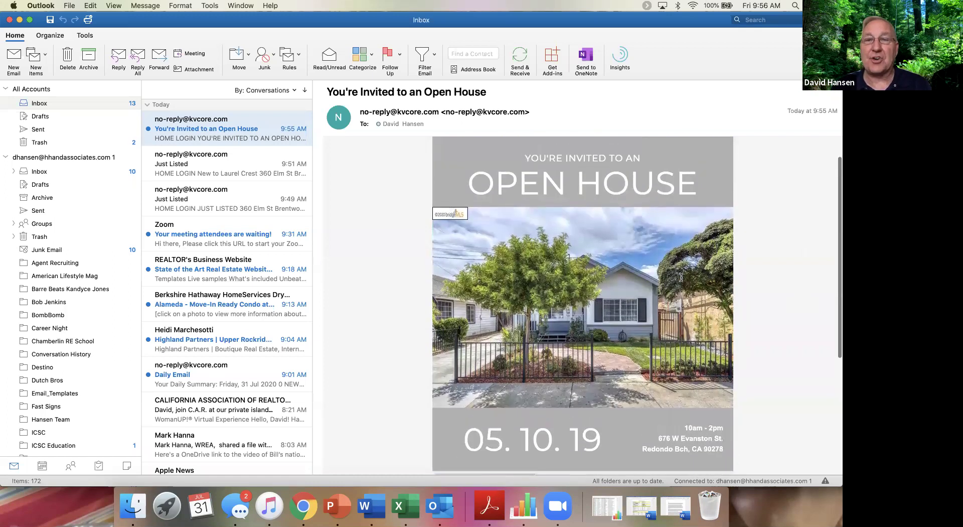
scroll(681, 278, "down", 4)
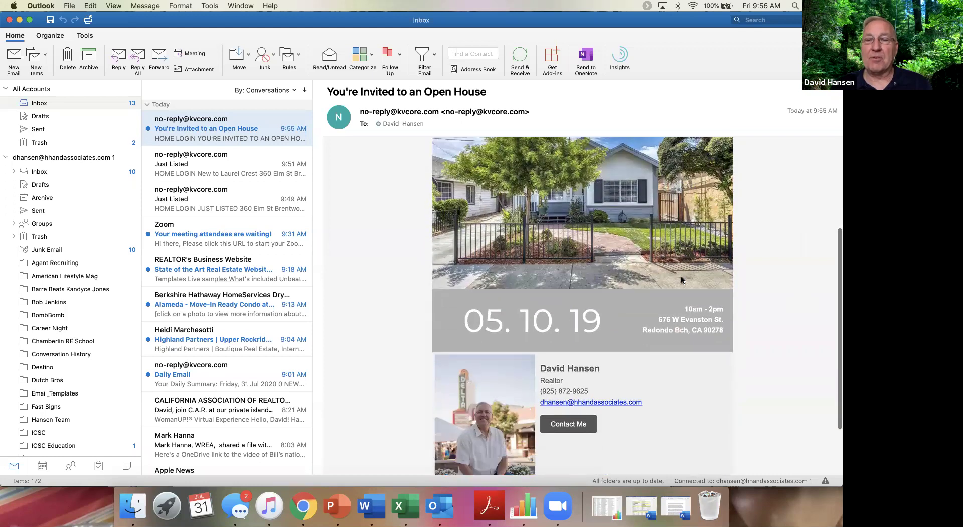
scroll(681, 275, "down", 3)
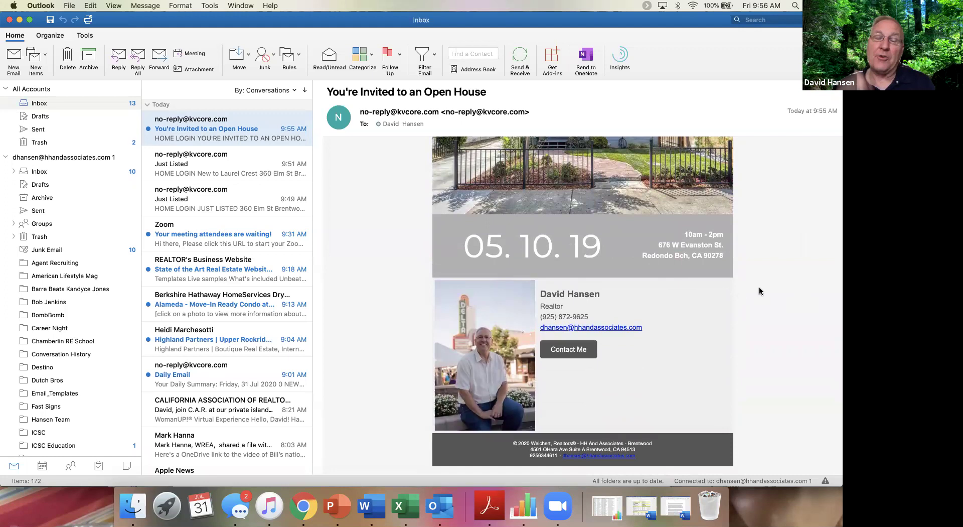
scroll(759, 291, "up", 5)
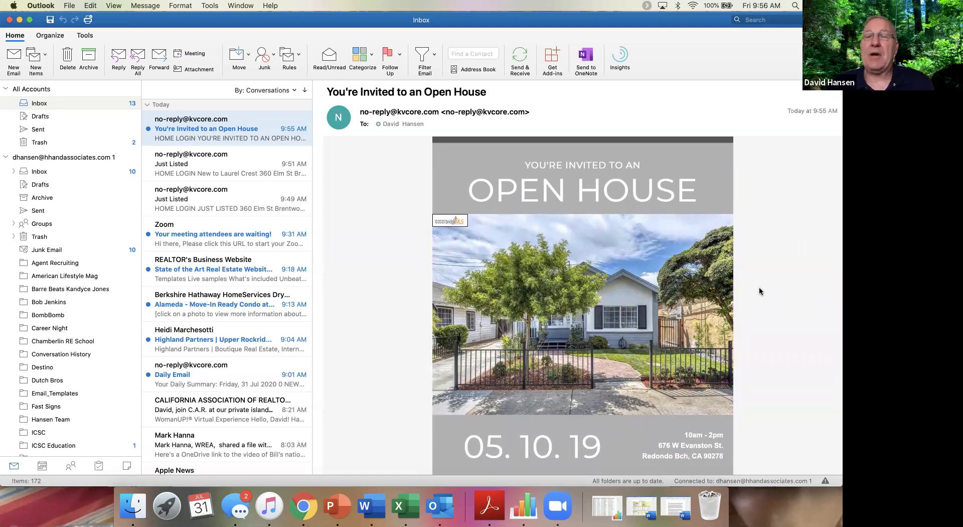
scroll(759, 287, "down", 5)
scroll(759, 287, "up", 6)
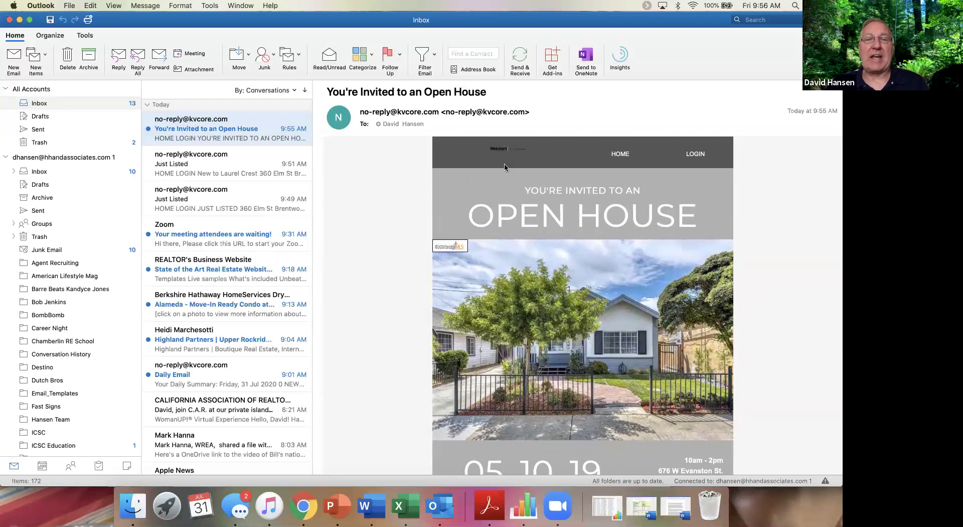
scroll(388, 202, "down", 3)
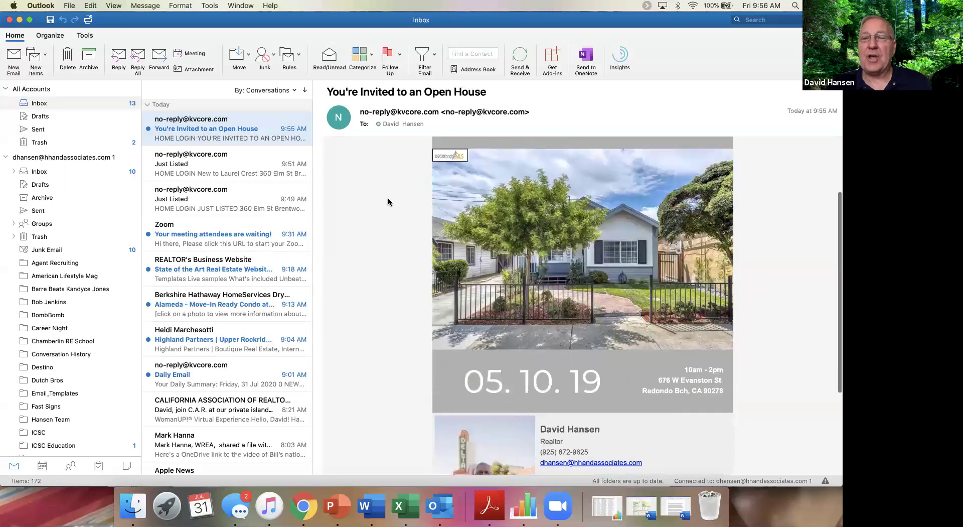
scroll(388, 202, "down", 3)
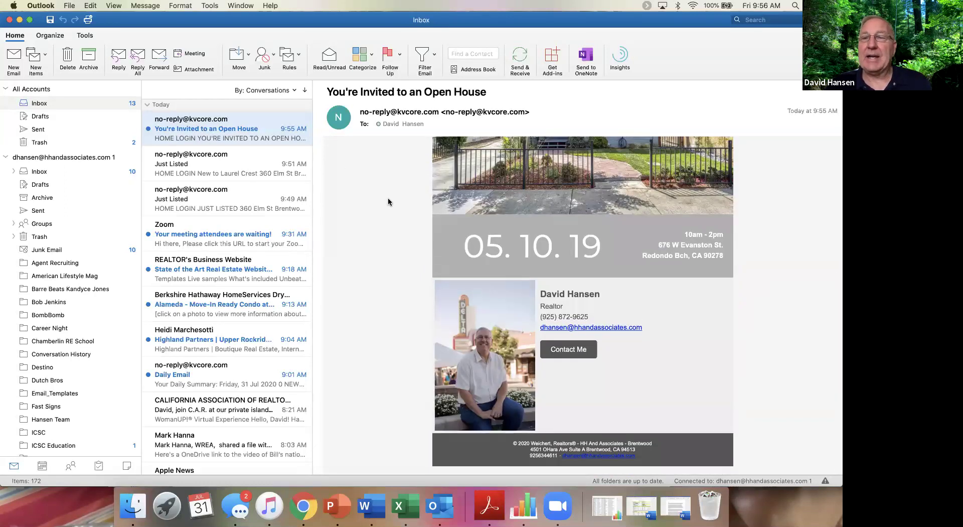
left_click(18, 20)
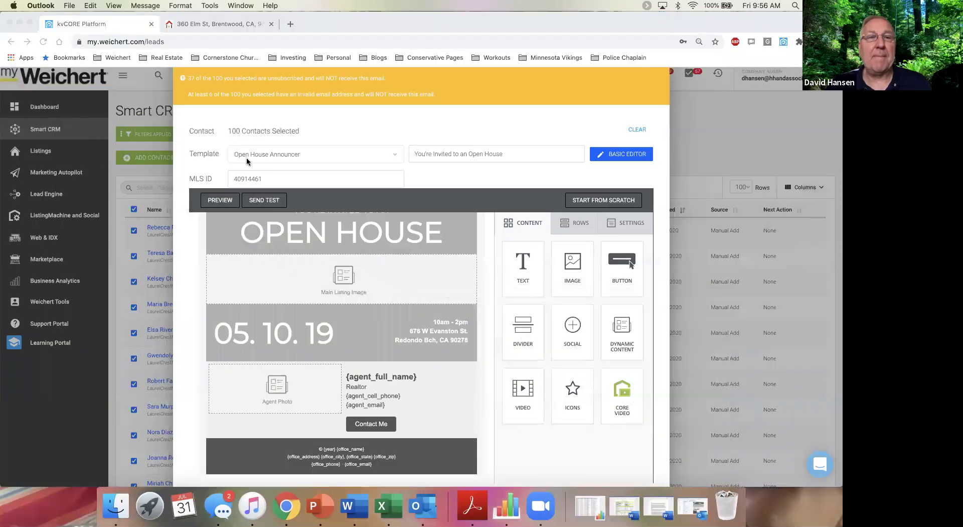
Browse the email template list down to the Holiday templates like Happy Holidays 4 and Happy New Year 2020.
left_click(397, 156)
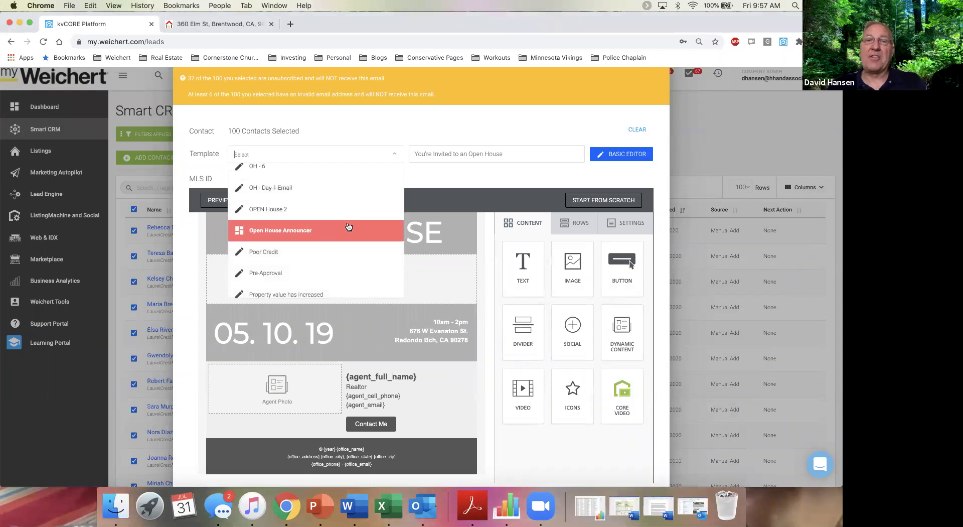
scroll(333, 252, "down", 4)
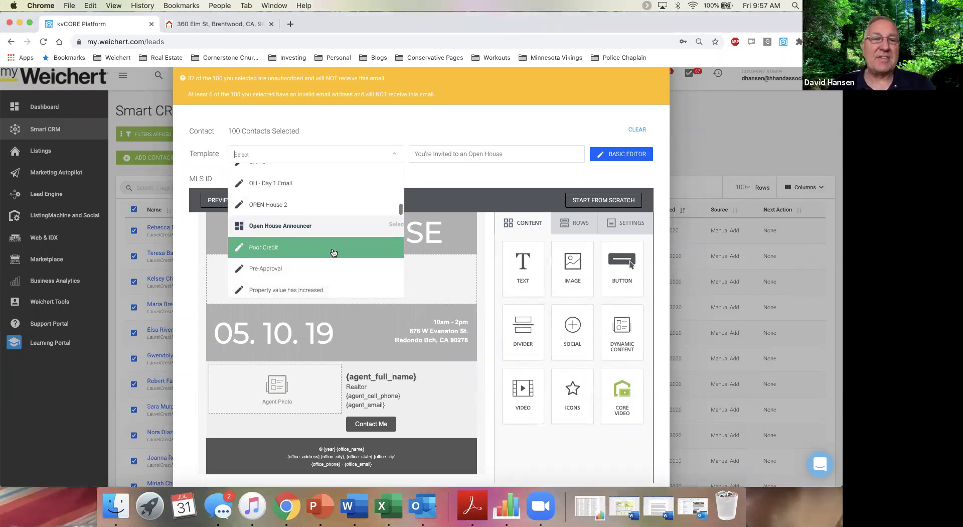
scroll(333, 252, "down", 5)
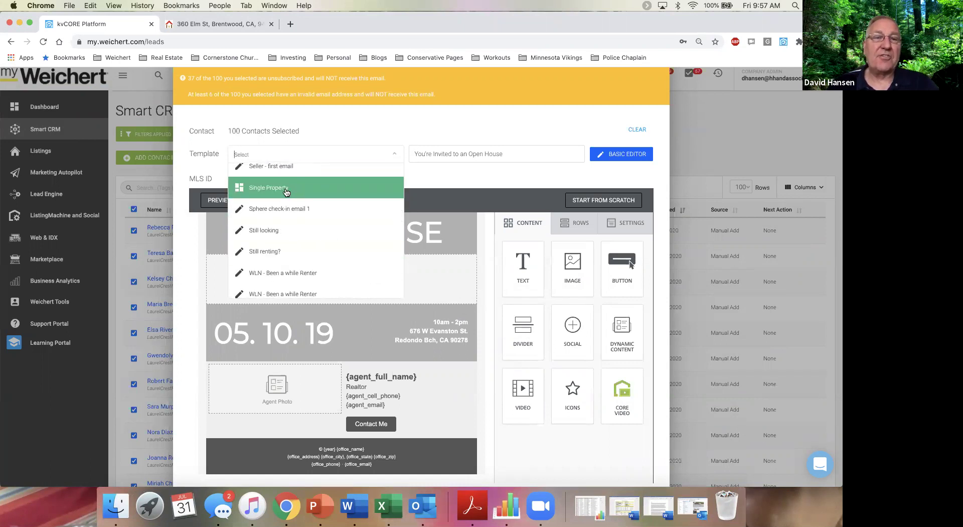
scroll(301, 210, "down", 3)
scroll(300, 213, "down", 2)
scroll(301, 214, "down", 2)
scroll(301, 213, "down", 3)
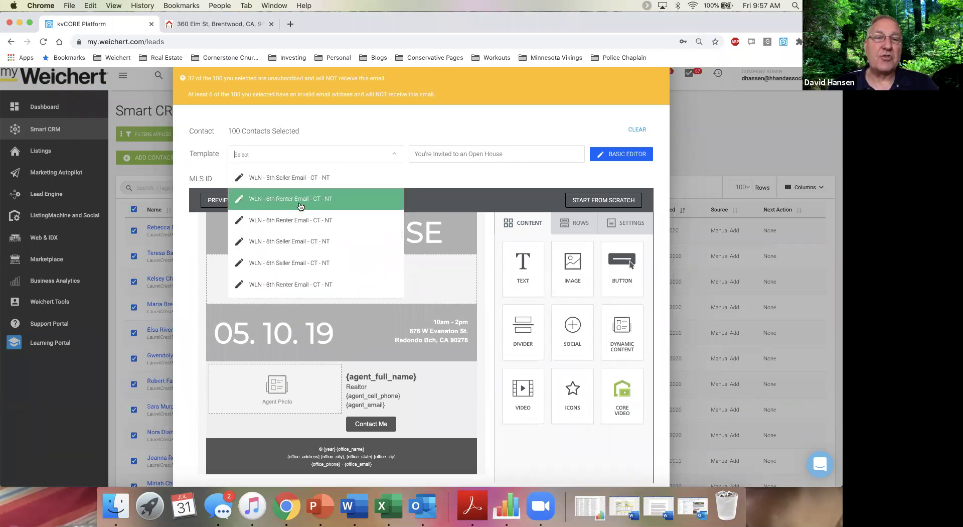
scroll(323, 211, "down", 2)
scroll(323, 211, "down", 5)
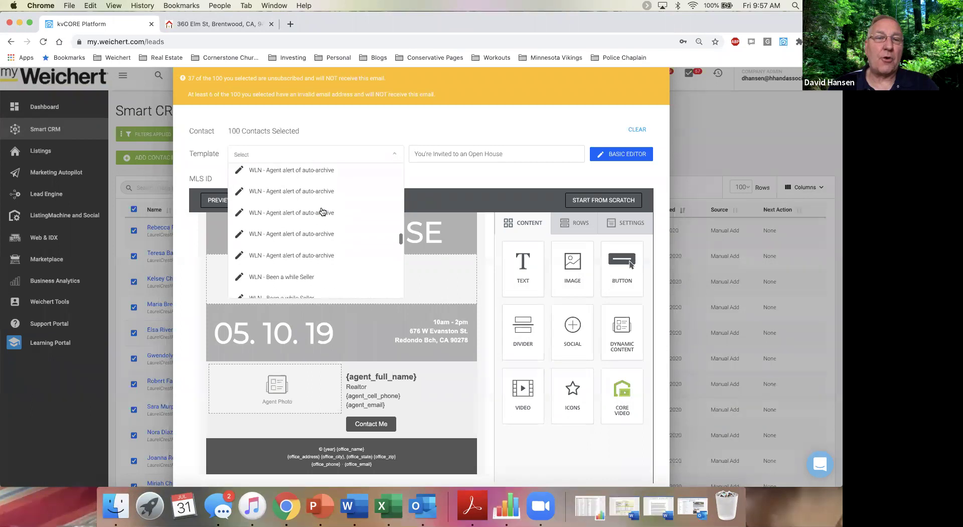
scroll(323, 211, "down", 10)
scroll(322, 211, "down", 8)
scroll(321, 215, "down", 10)
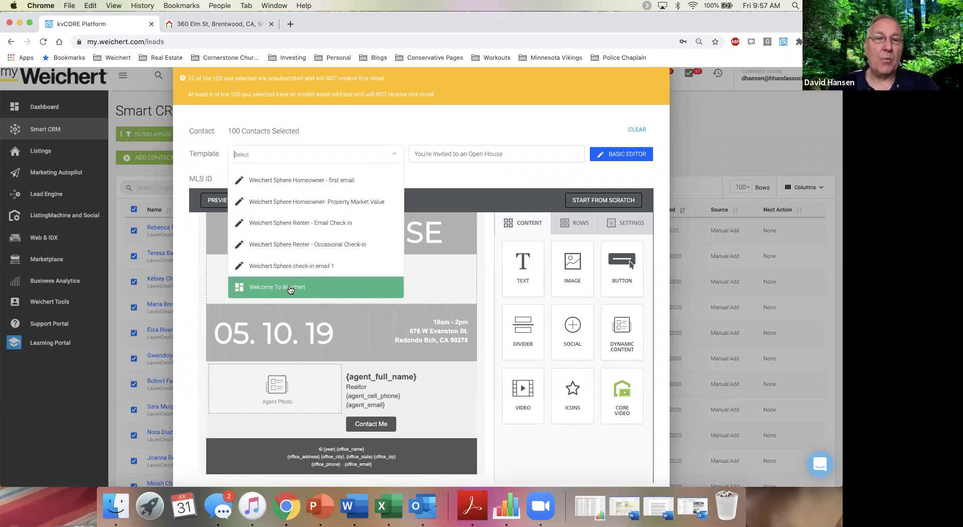
scroll(287, 290, "up", 20)
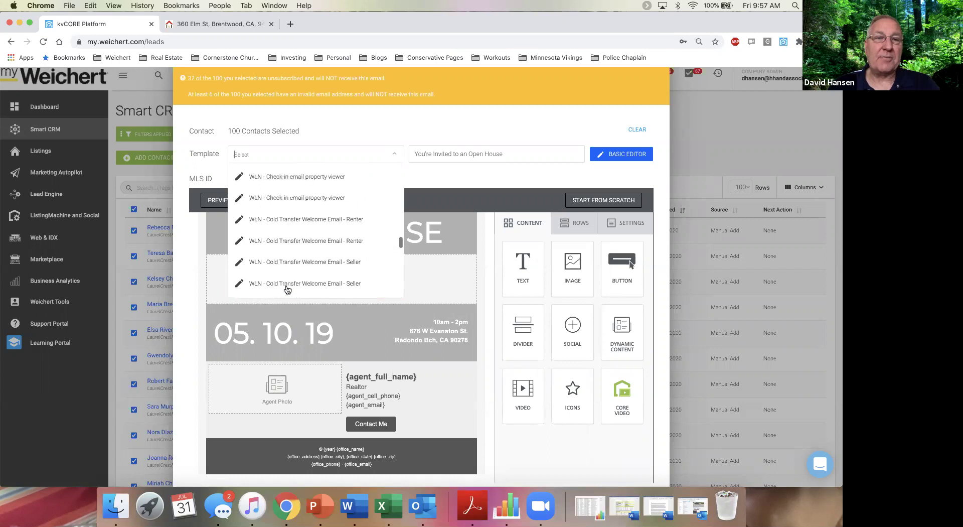
scroll(287, 289, "up", 15)
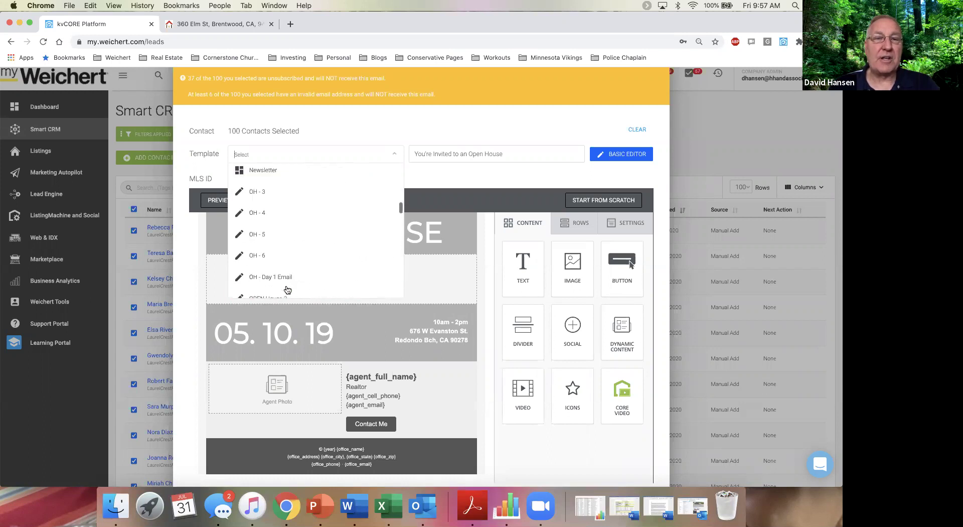
scroll(288, 281, "down", 5)
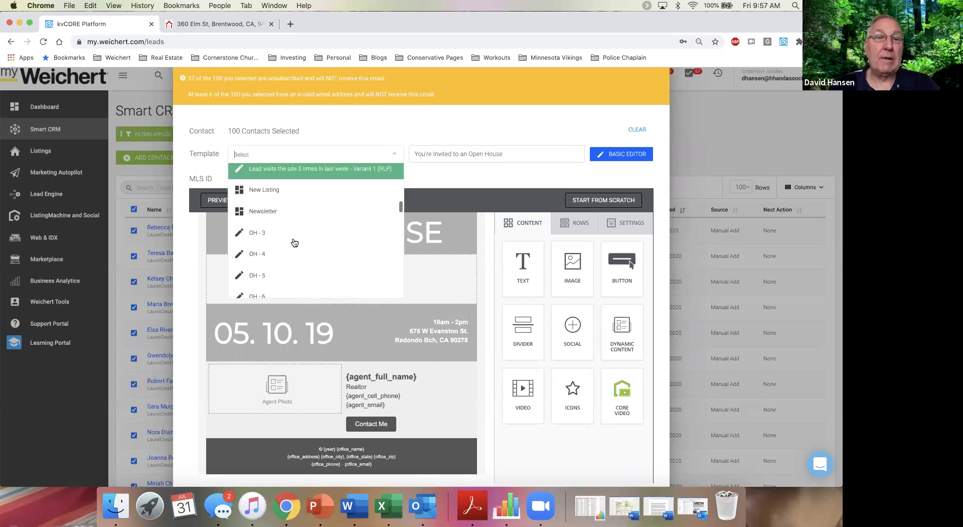
scroll(300, 211, "up", 5)
scroll(309, 167, "up", 8)
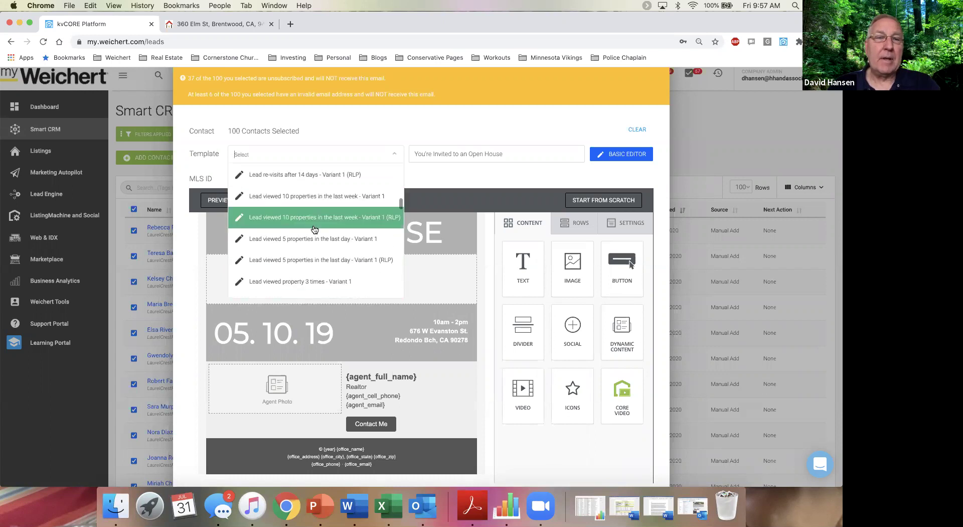
scroll(315, 229, "down", 1)
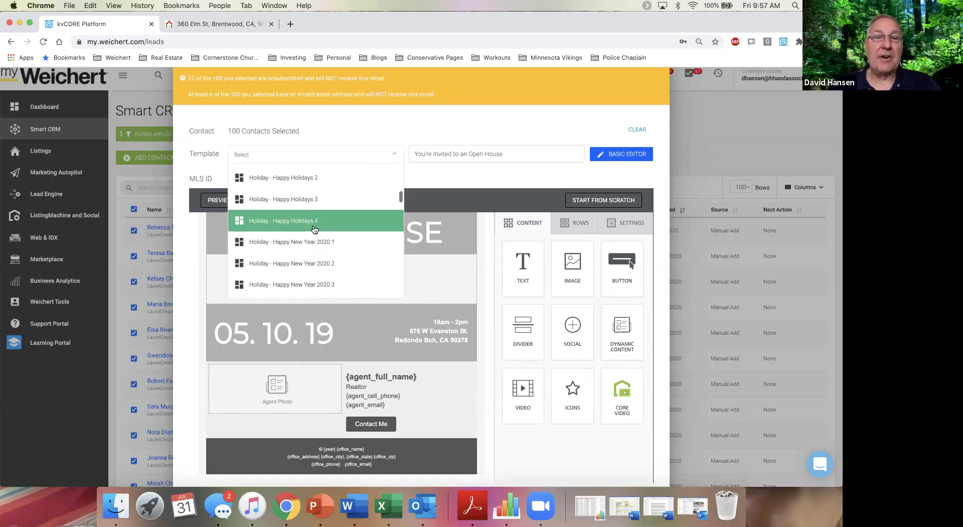
Load the Holiday - Happy Holidays 4 template and scroll through its preview.
left_click(263, 226)
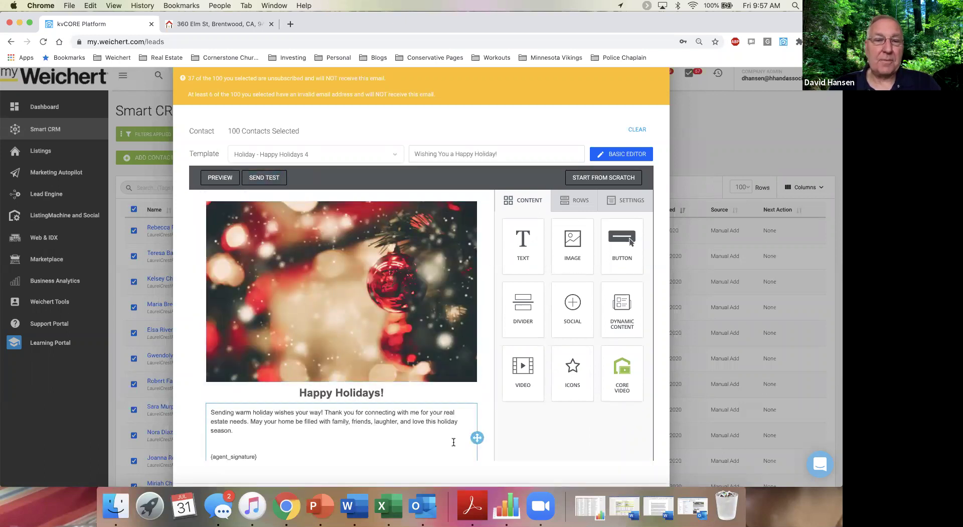
scroll(489, 371, "down", 2)
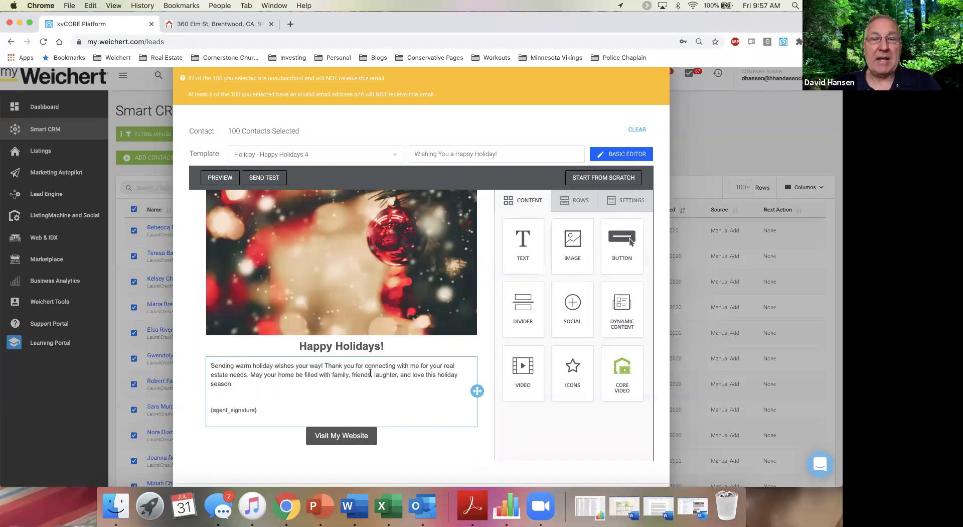
scroll(492, 341, "up", 2)
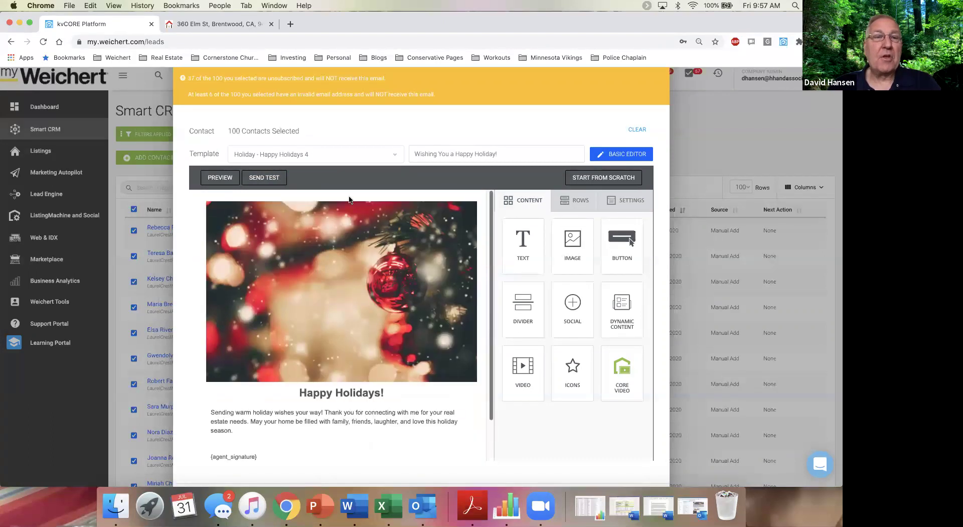
Switch to the Holiday - Halloween 2 template, subject 'Which Halloween Homeowner Are You?'.
left_click(396, 156)
scroll(333, 191, "up", 2)
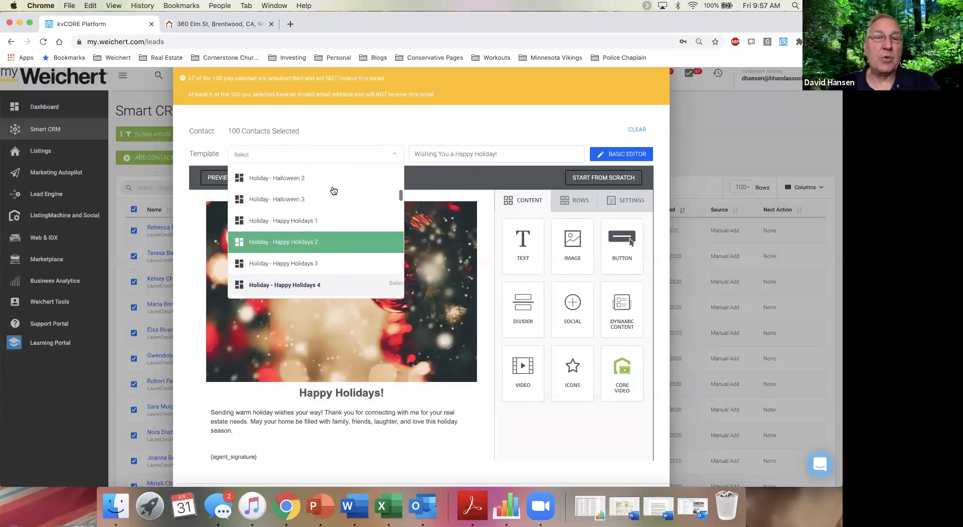
scroll(333, 190, "up", 1)
left_click(301, 215)
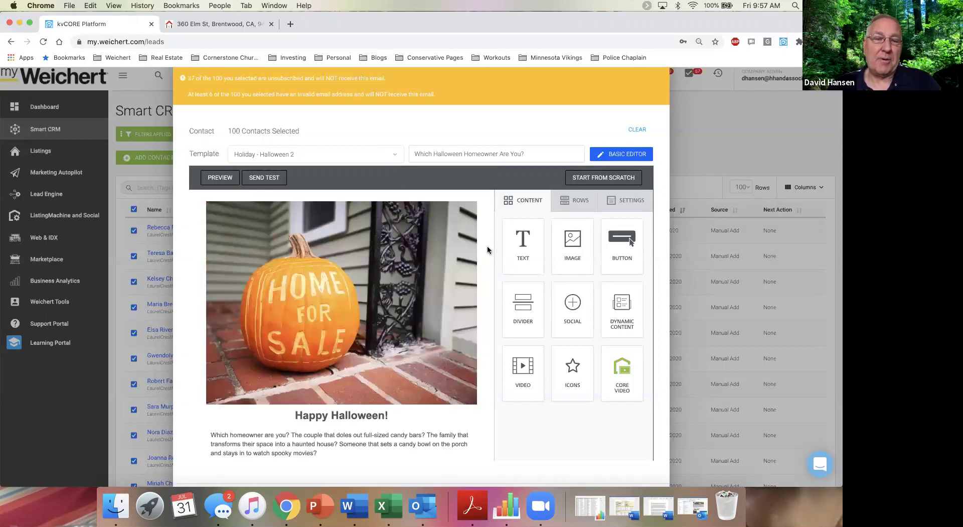
scroll(486, 246, "down", 5)
scroll(486, 245, "up", 5)
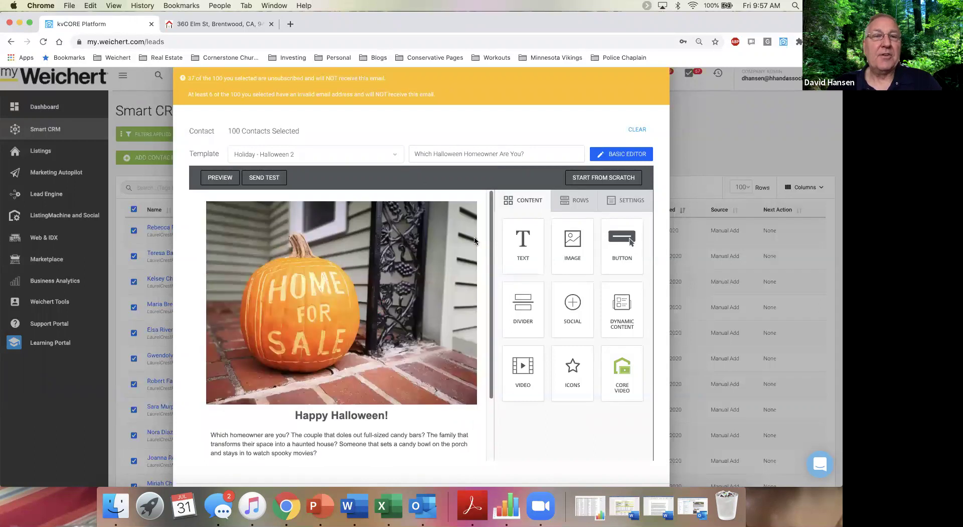
left_click(393, 155)
scroll(331, 221, "up", 5)
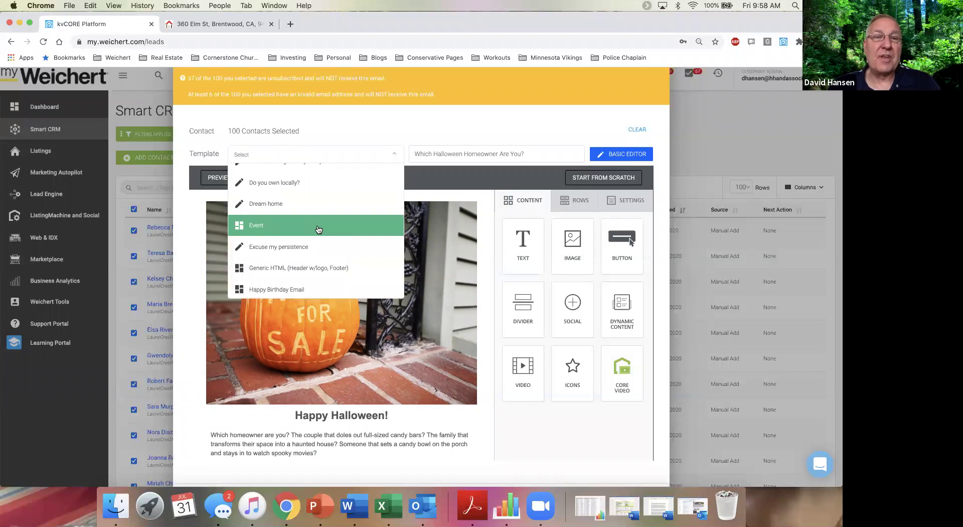
left_click(318, 230)
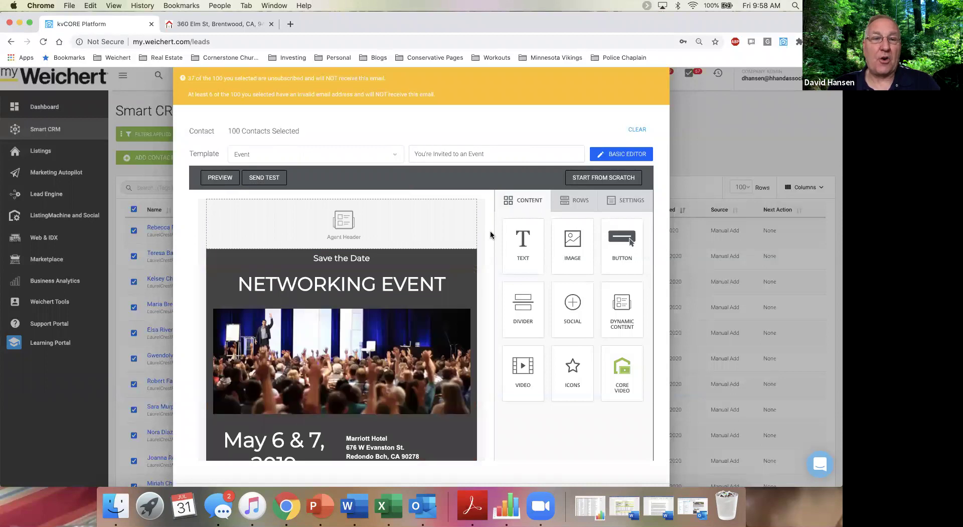
scroll(490, 234, "down", 5)
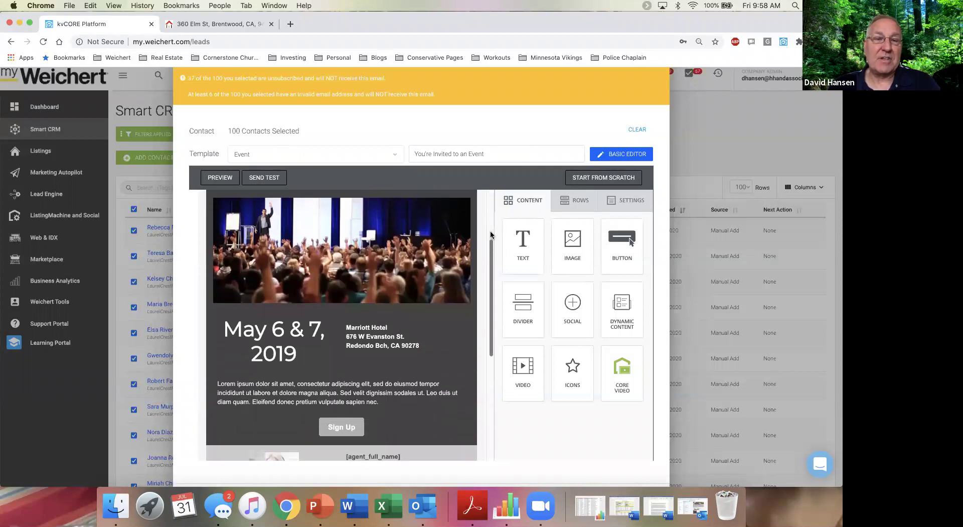
scroll(491, 235, "down", 10)
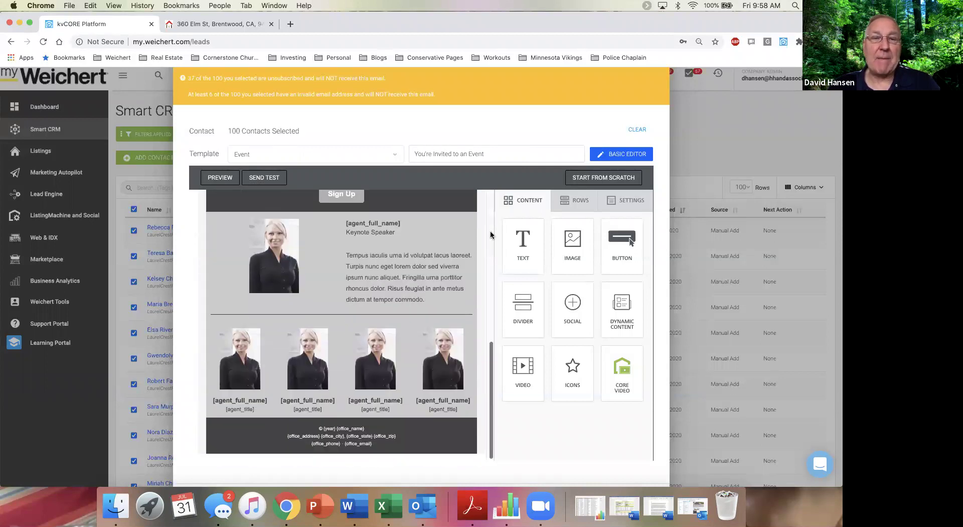
scroll(490, 234, "up", 15)
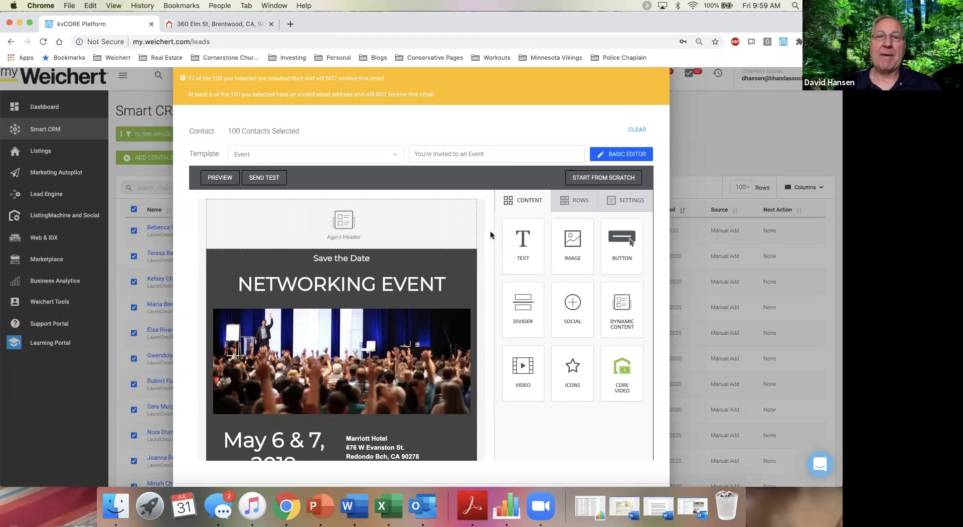
left_click(278, 155)
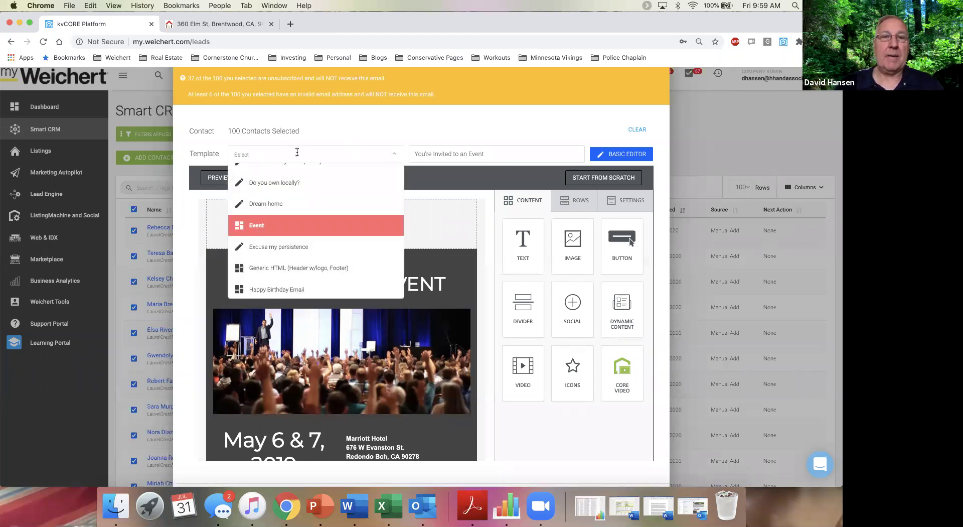
scroll(274, 200, "down", 5)
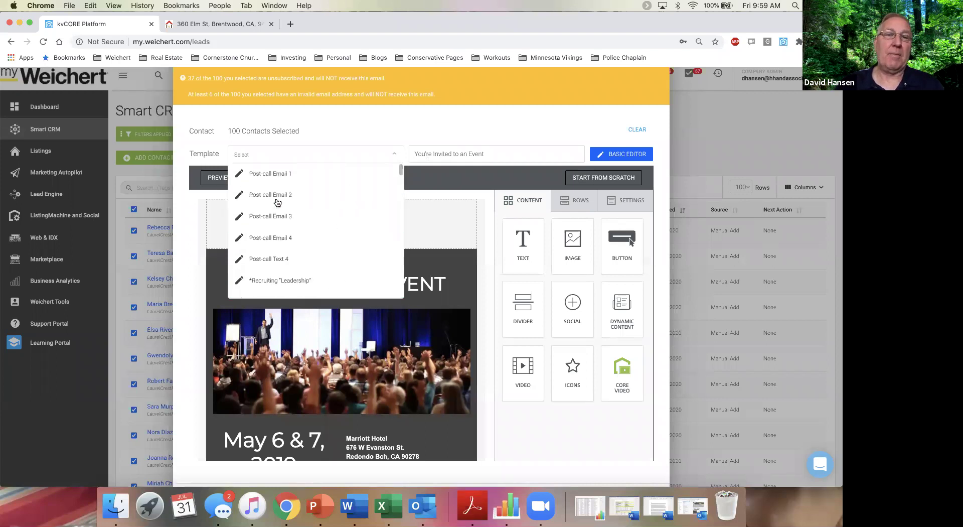
scroll(277, 204, "up", 2)
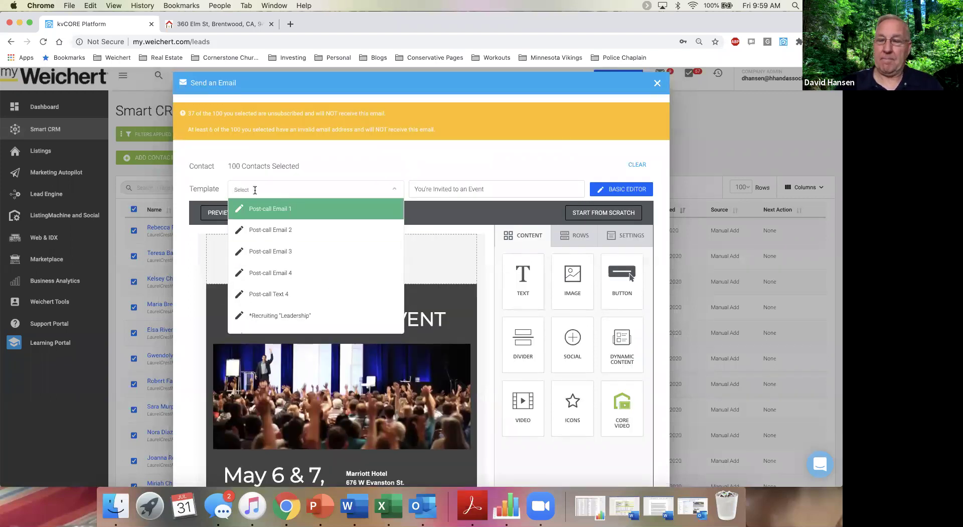
left_click(254, 190)
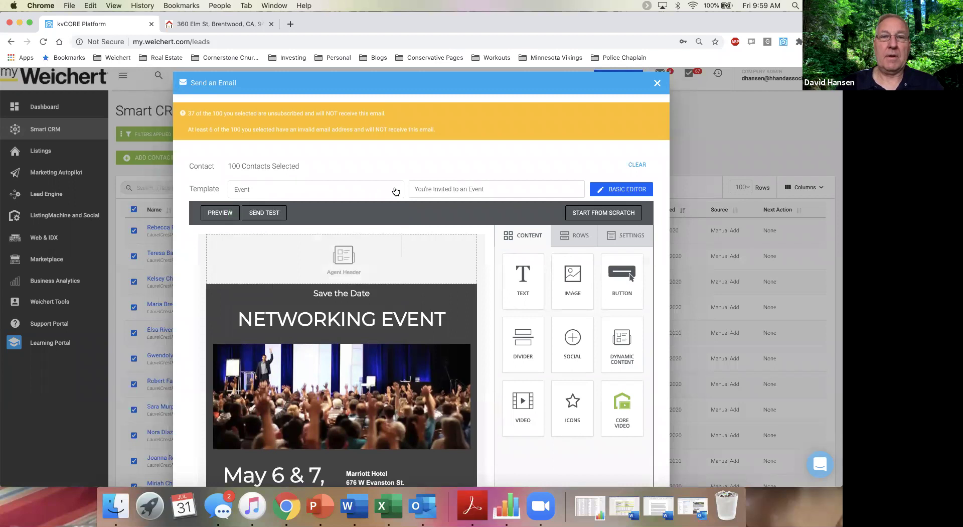
left_click(262, 189)
left_click(263, 189)
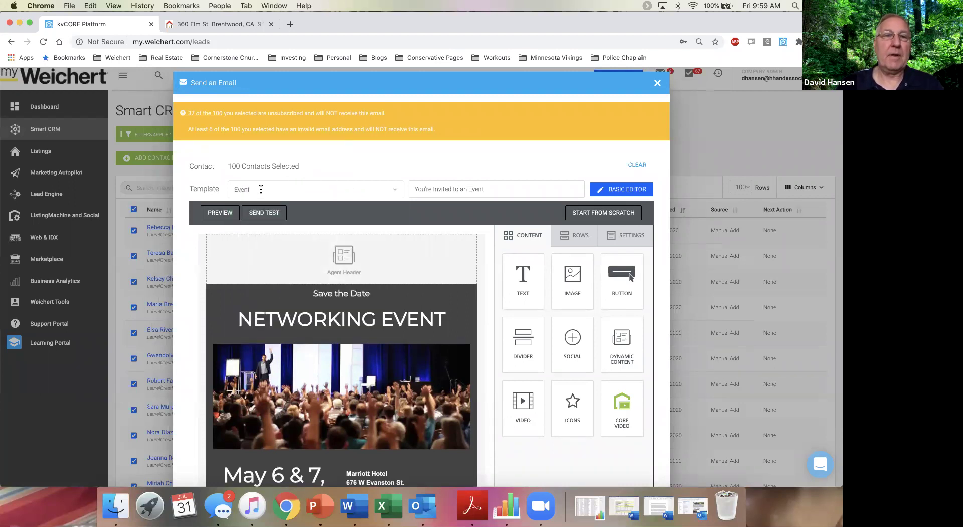
left_click(395, 191)
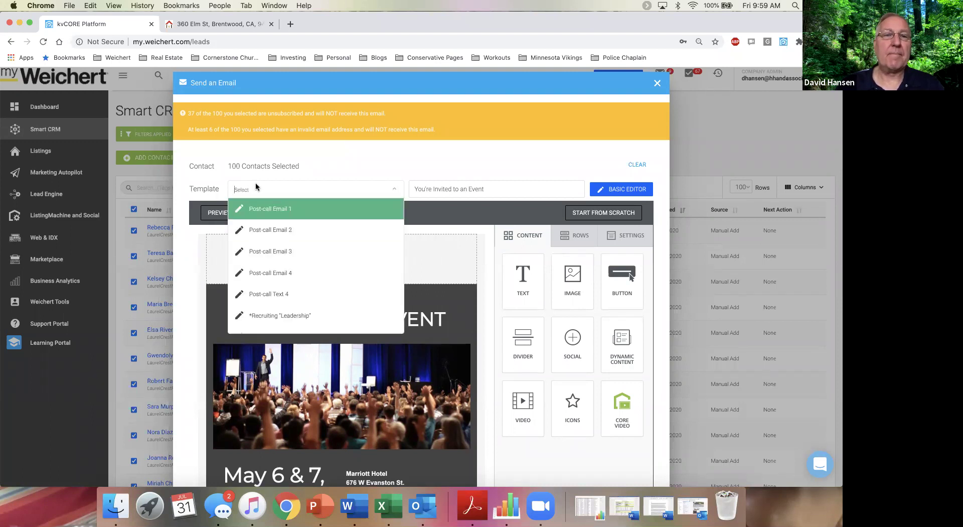
key("Tab")
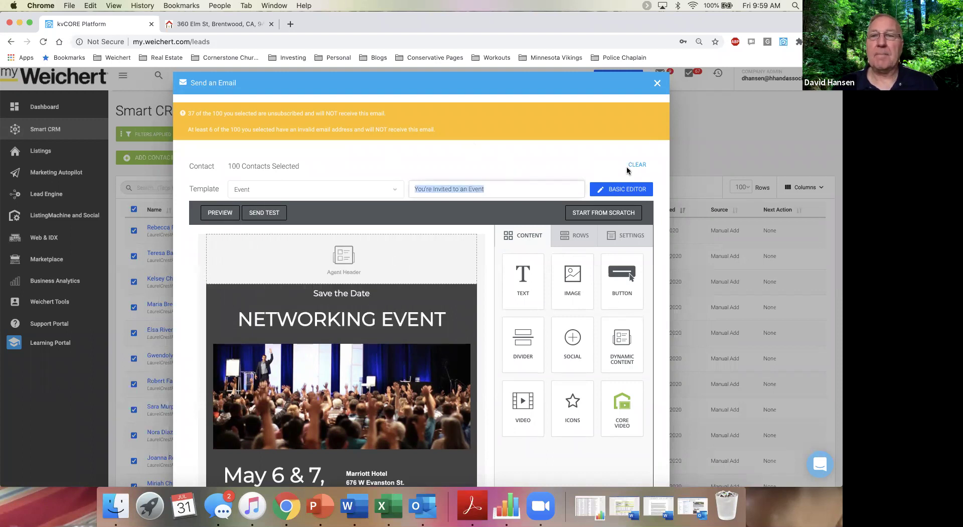
Clear the Event template, drop a video block into the empty email, and open the video Library.
left_click(637, 164)
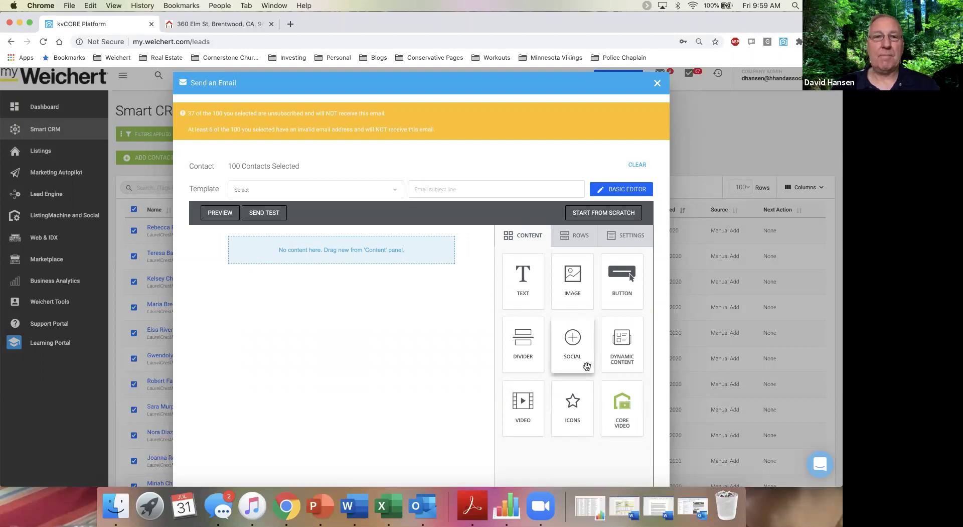
left_click_drag(346, 252, 307, 236)
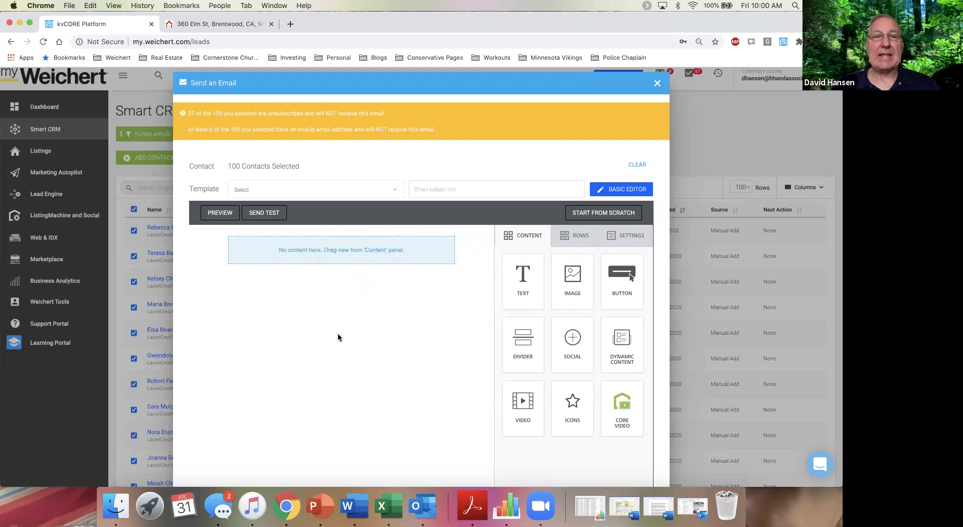
left_click_drag(621, 401, 328, 246)
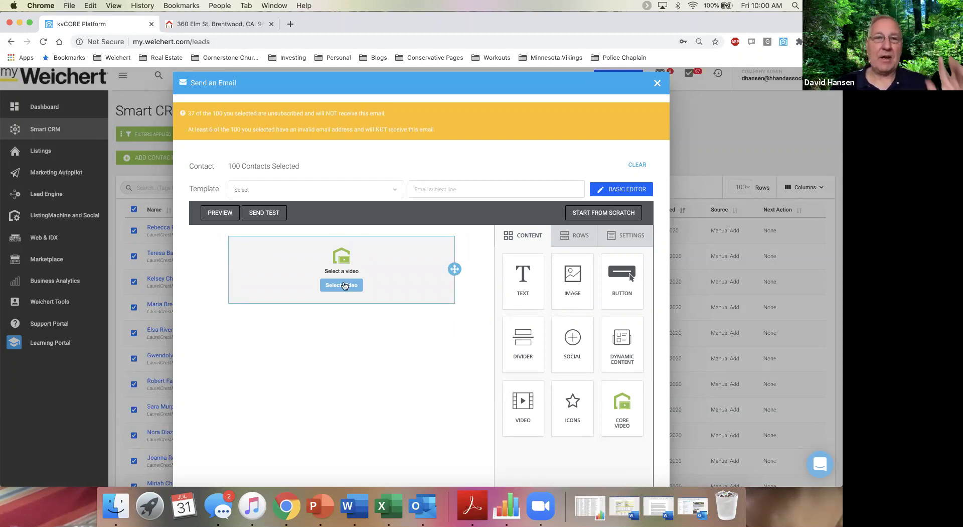
left_click(342, 285)
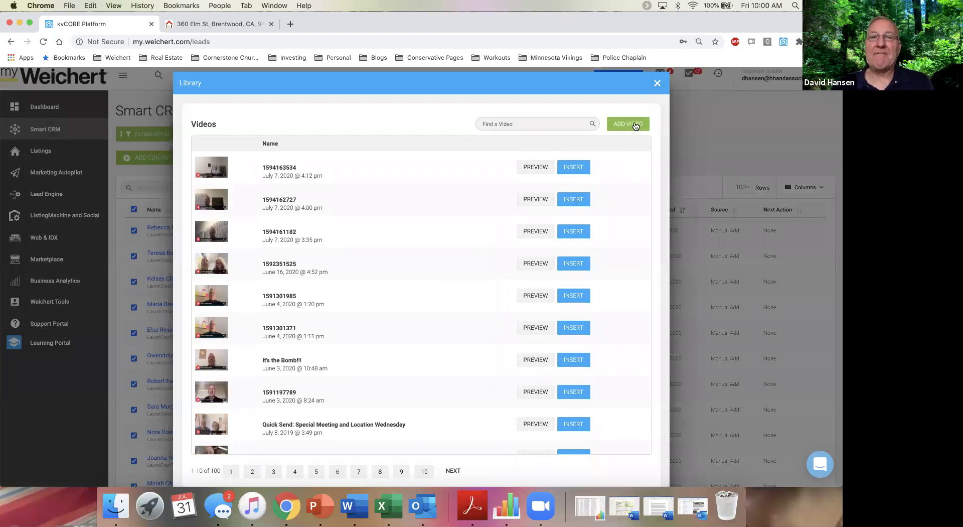
scroll(508, 226, "down", 1)
scroll(508, 227, "up", 1)
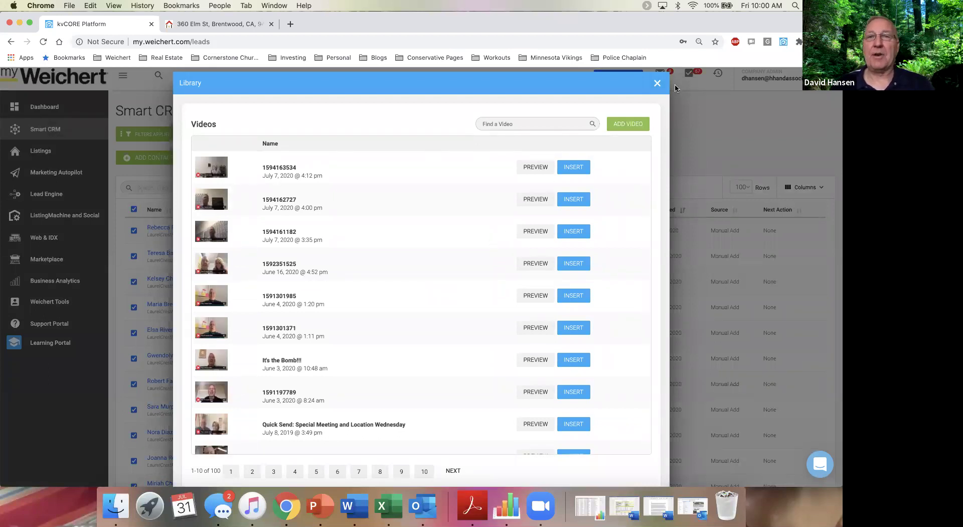
left_click(657, 82)
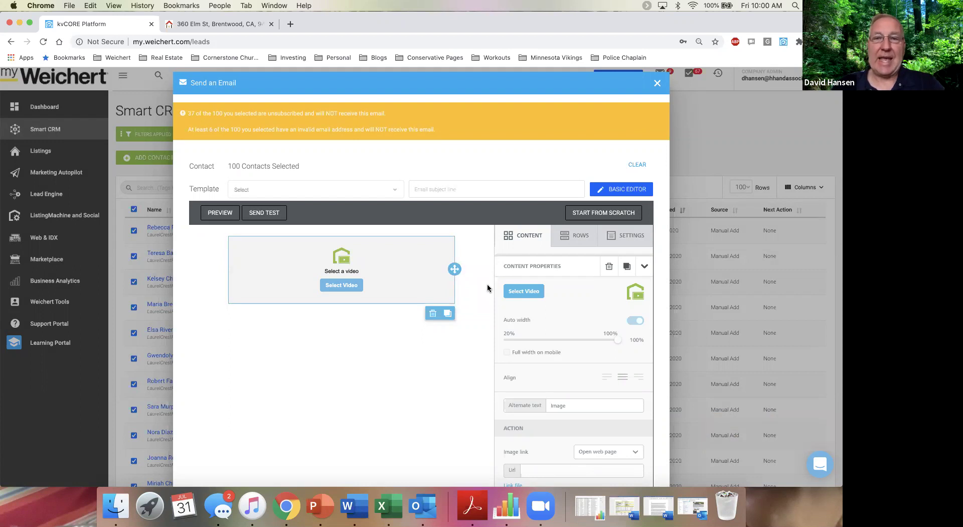
left_click(395, 192)
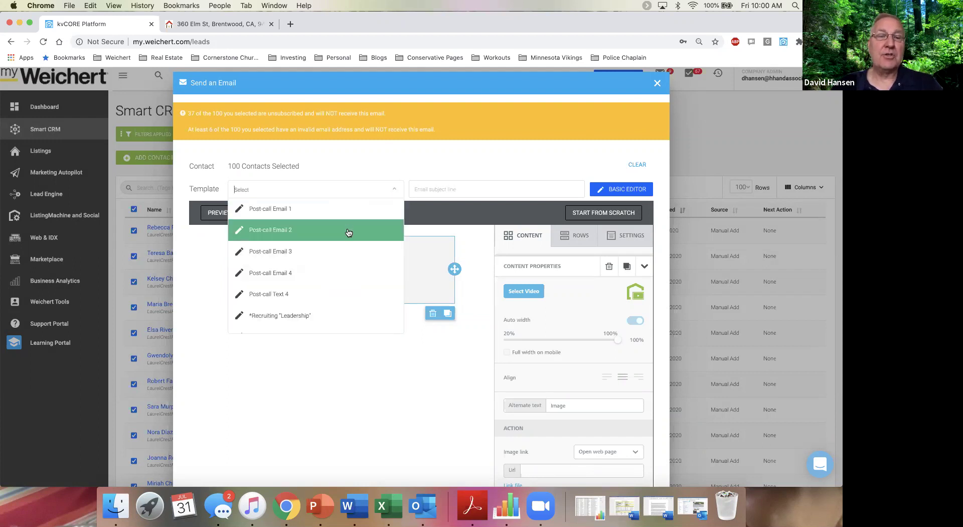
scroll(349, 243, "down", 5)
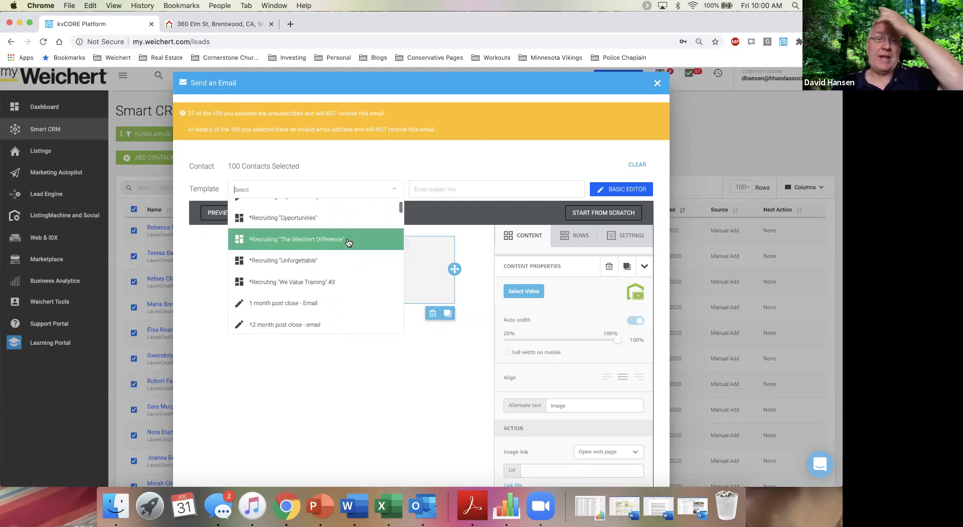
scroll(348, 243, "down", 2)
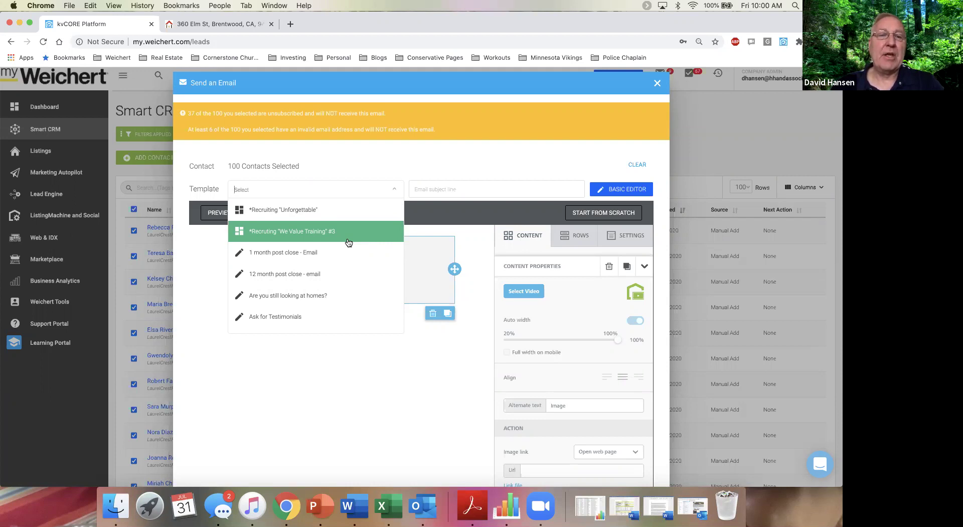
scroll(349, 242, "down", 10)
scroll(348, 243, "down", 6)
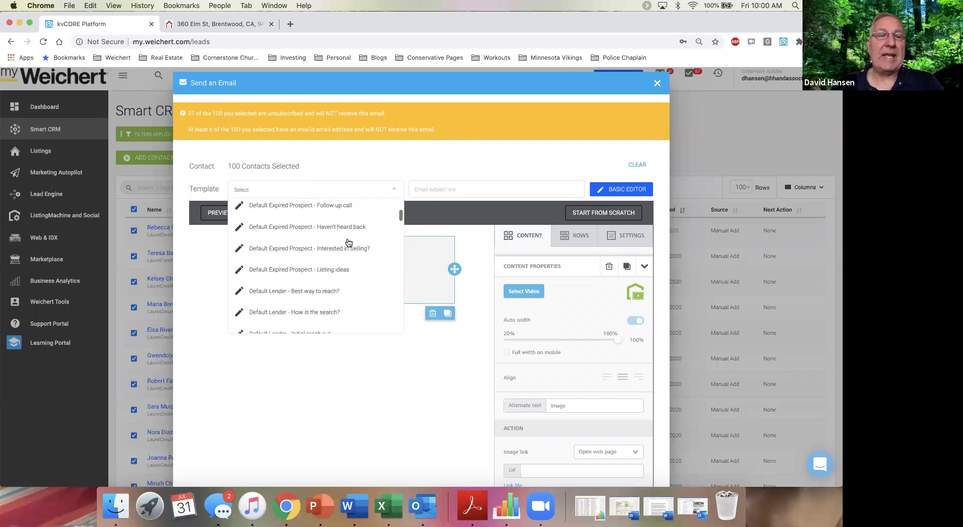
left_click(507, 146)
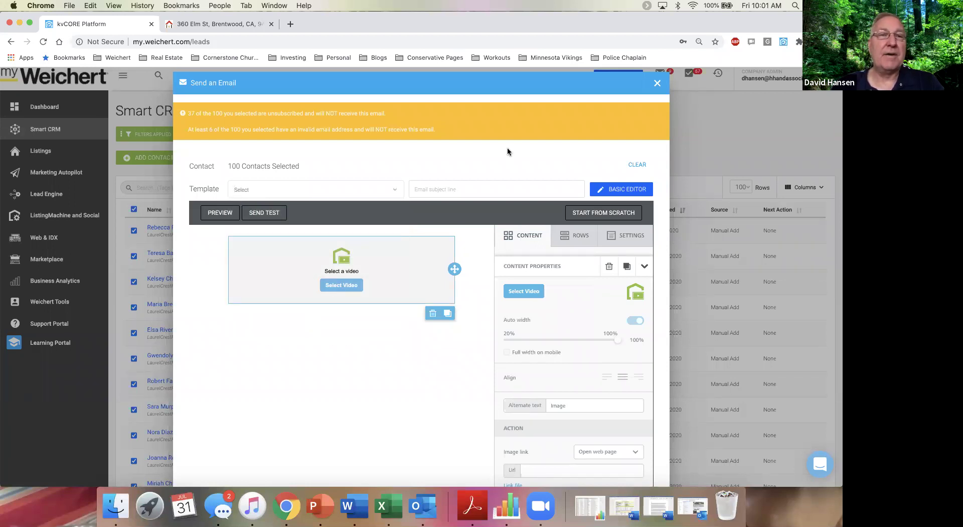
Discard the unsaved blank email and start a new Mass Email.
left_click(655, 84)
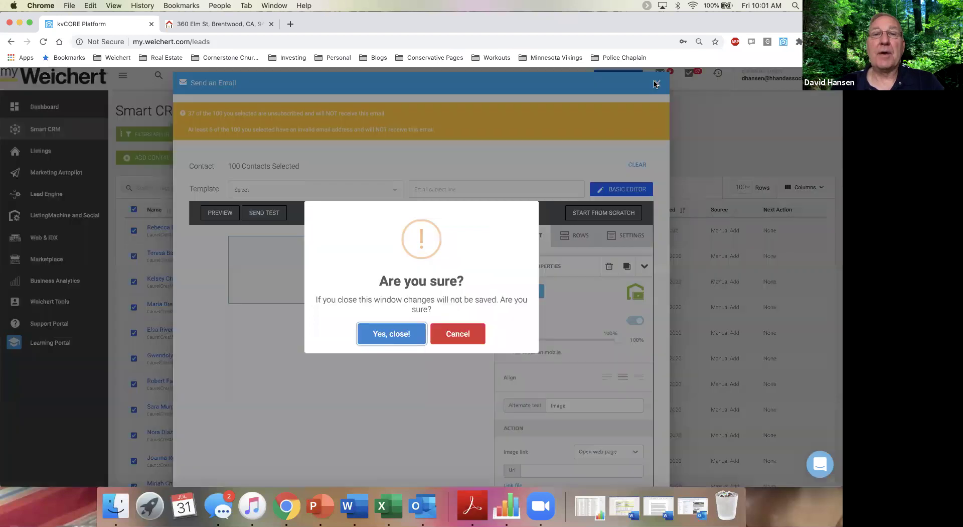
left_click(393, 332)
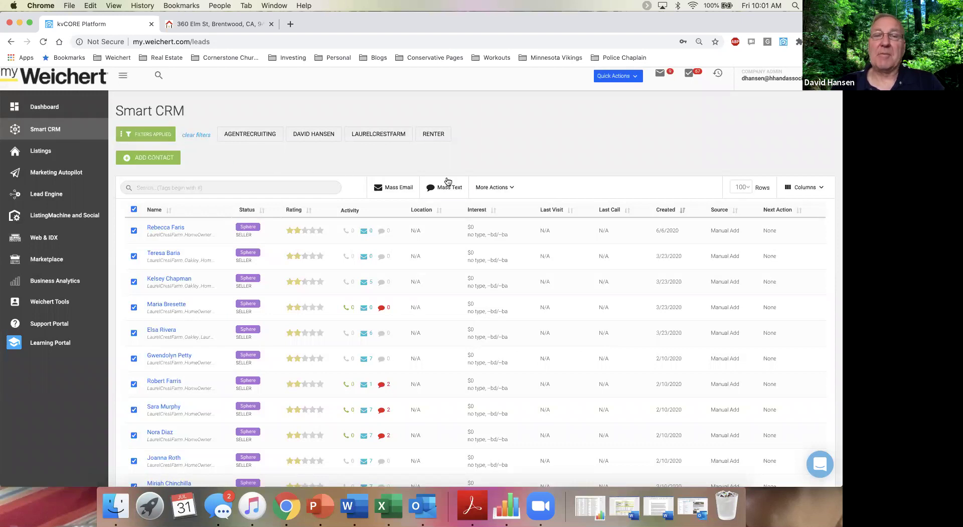
left_click(415, 188)
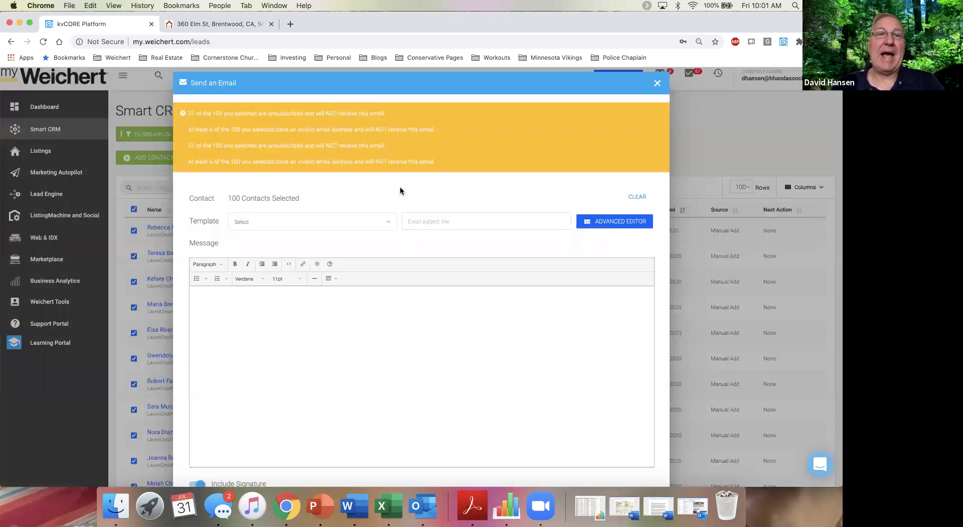
Choose the New Listing template and paste MLS ID 40914461.
left_click(390, 221)
scroll(334, 279, "down", 3)
scroll(334, 278, "down", 10)
scroll(334, 278, "down", 10)
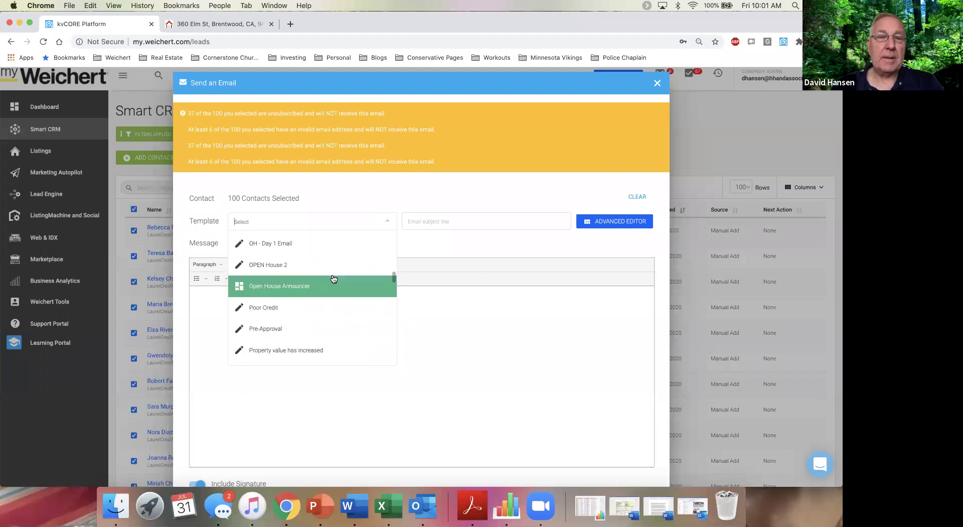
scroll(296, 290, "up", 3)
scroll(297, 290, "up", 3)
left_click(281, 284)
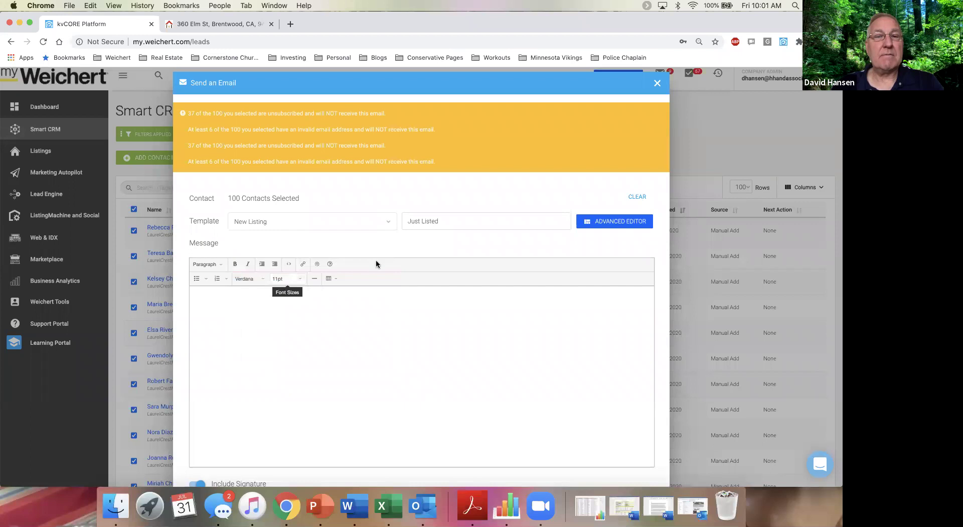
left_click(265, 246)
type("40914461")
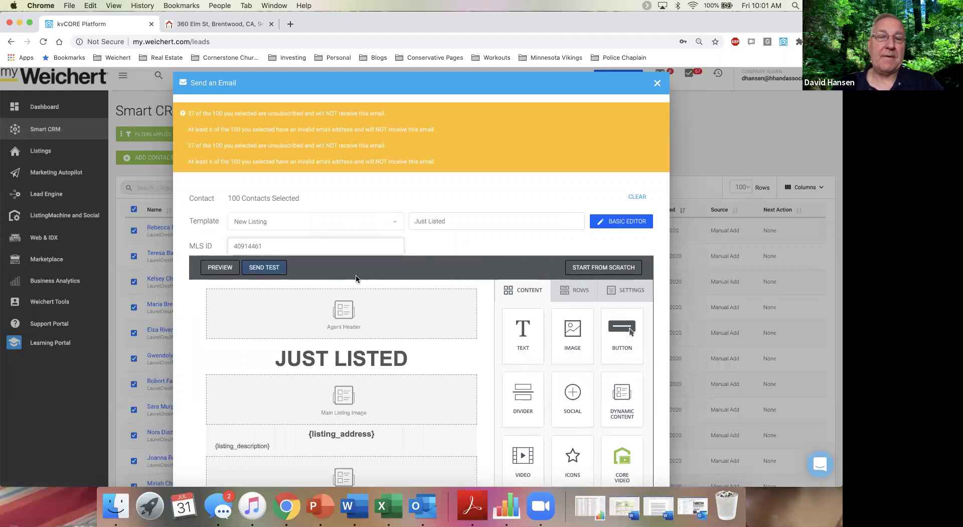
Delete the JUST LISTED headline text, leaving the heading block empty.
left_click(409, 359)
key("BackSpace")
key("BackSpace")
key("BackSpace")
key("BackSpace")
key("BackSpace")
key("BackSpace")
key("BackSpace")
key("BackSpace")
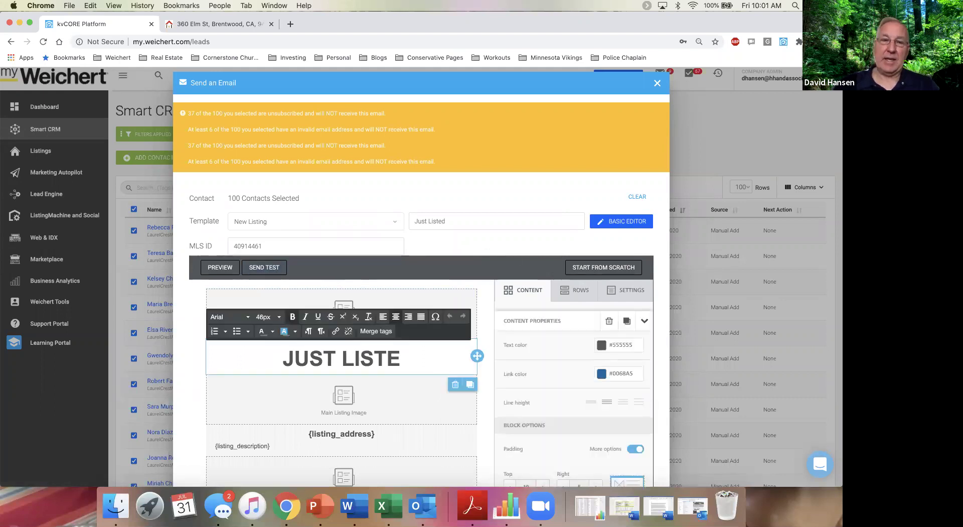
key("BackSpace")
key("BackSpace")
key("BackSpace")
type("Lau")
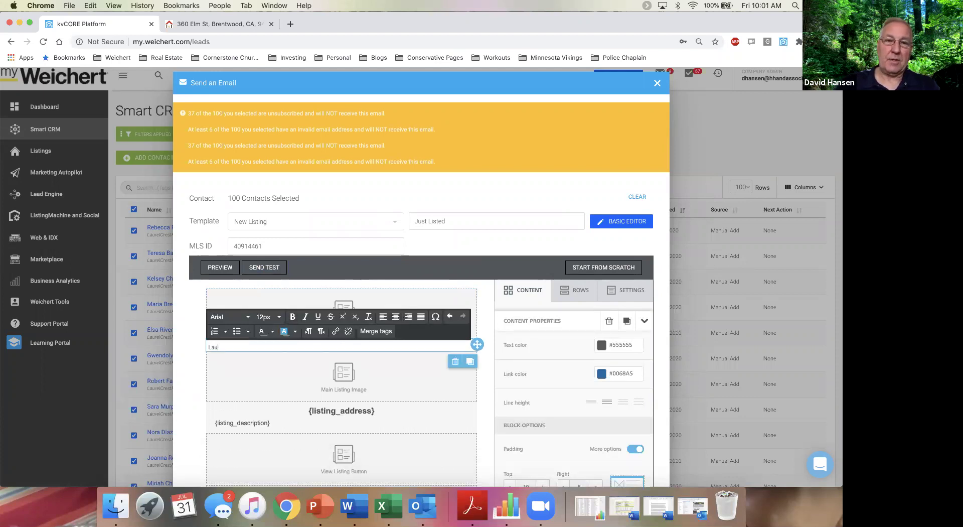
type("rel")
key("BackSpace")
key("BackSpace")
key("BackSpace")
key("BackSpace")
key("BackSpace")
key("BackSpace")
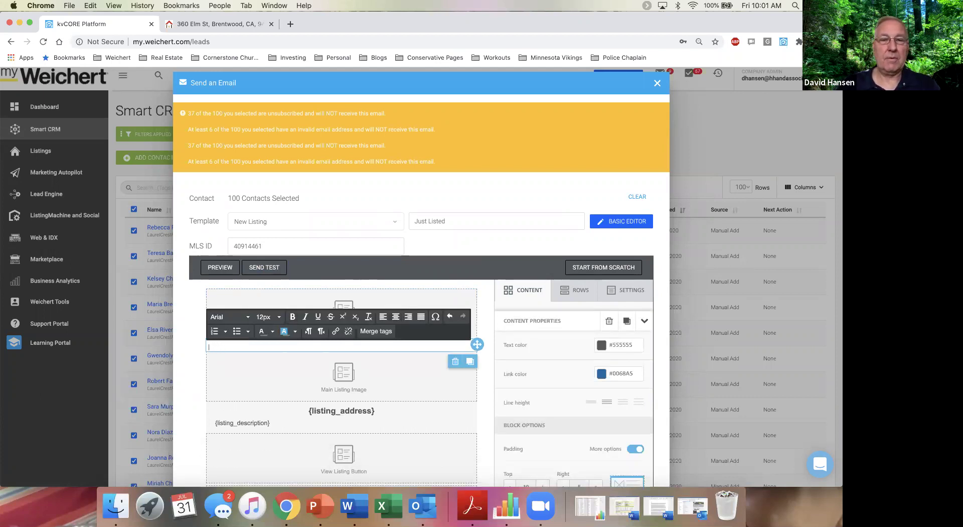
key("Tab")
left_click(353, 346)
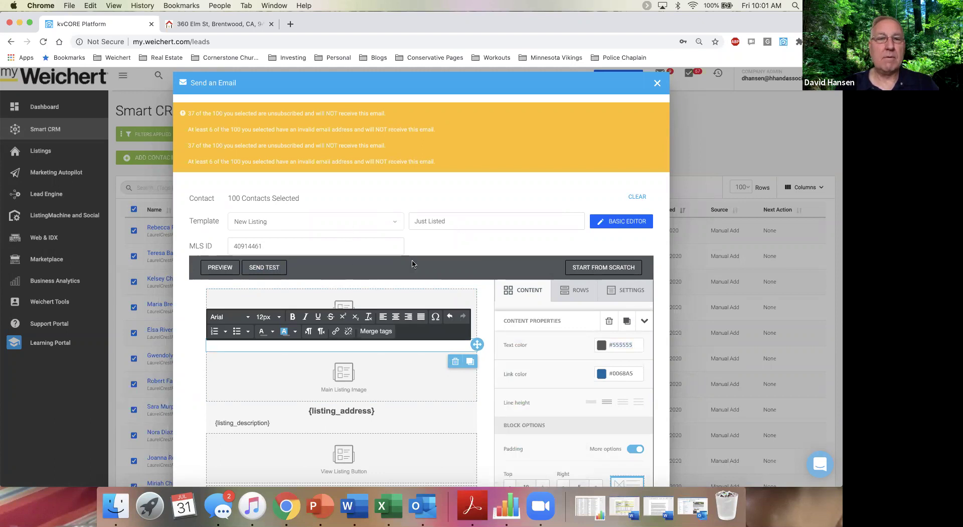
left_click(219, 268)
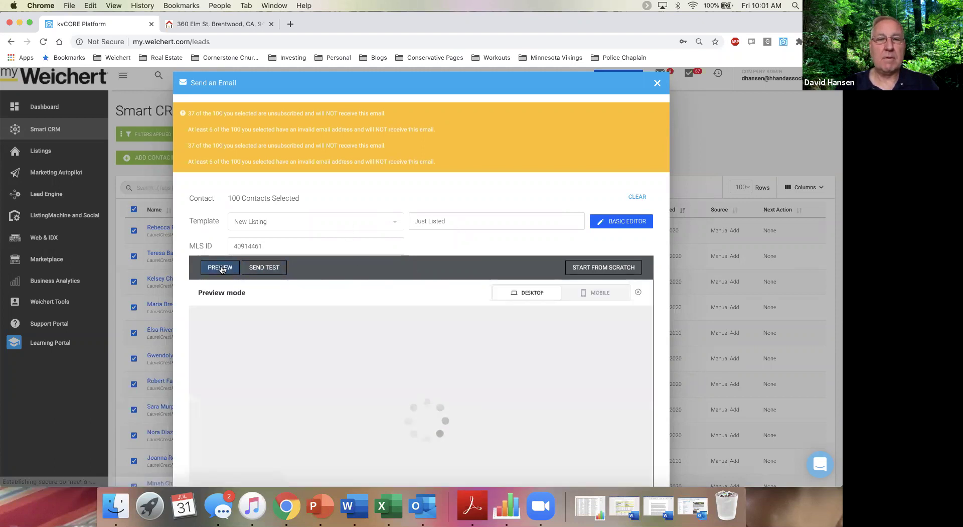
Look over the Just Listed email preview, then close it to return to the editor.
scroll(451, 301, "down", 1)
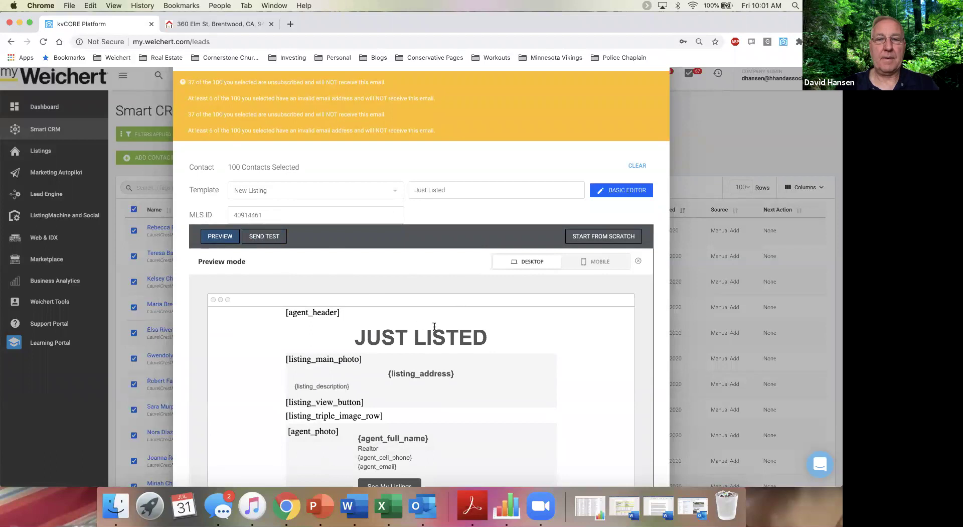
left_click(638, 262)
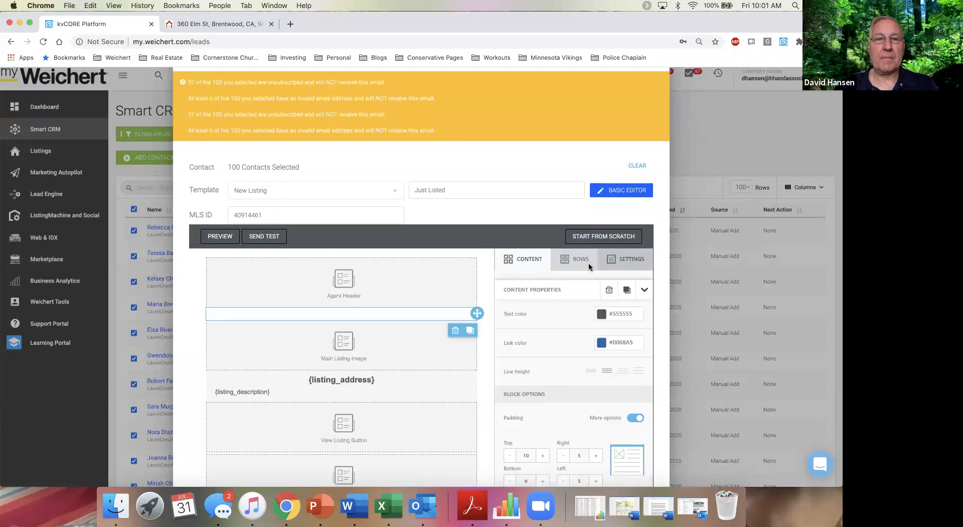
scroll(372, 336, "up", 2)
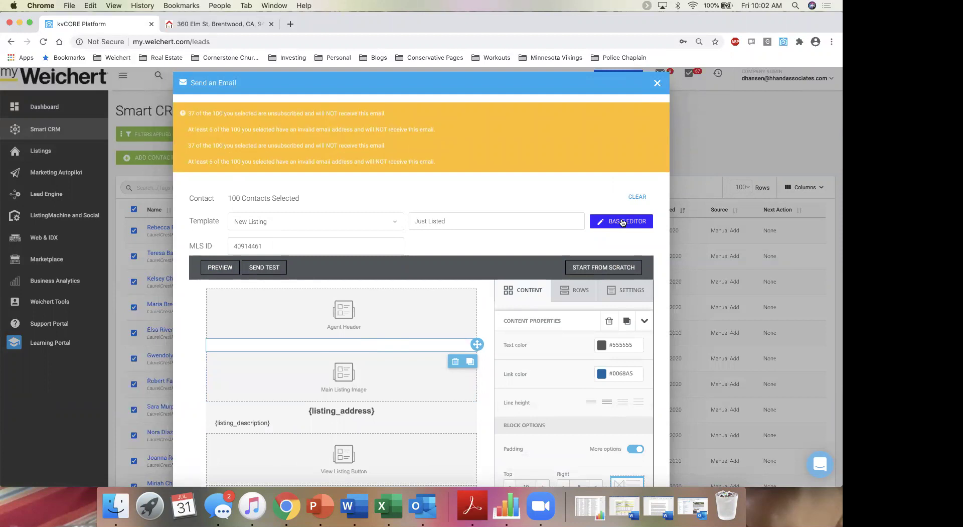
Switch to the basic editor, then reload the New Listing template in the drag-and-drop editor.
left_click(622, 221)
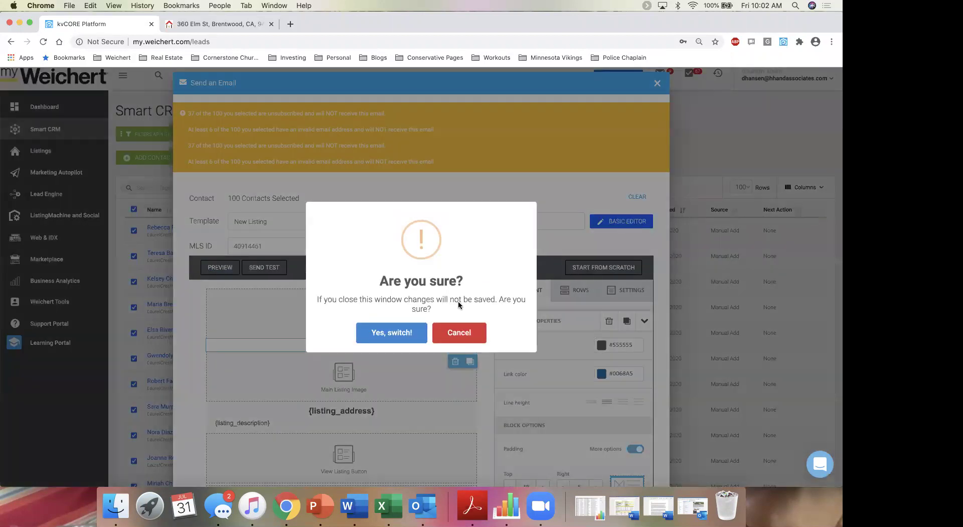
left_click(400, 331)
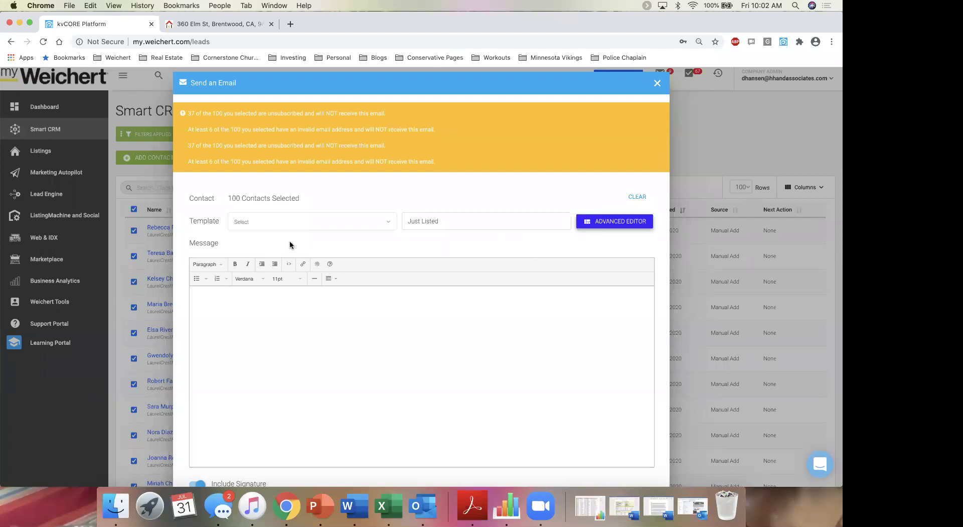
left_click(387, 221)
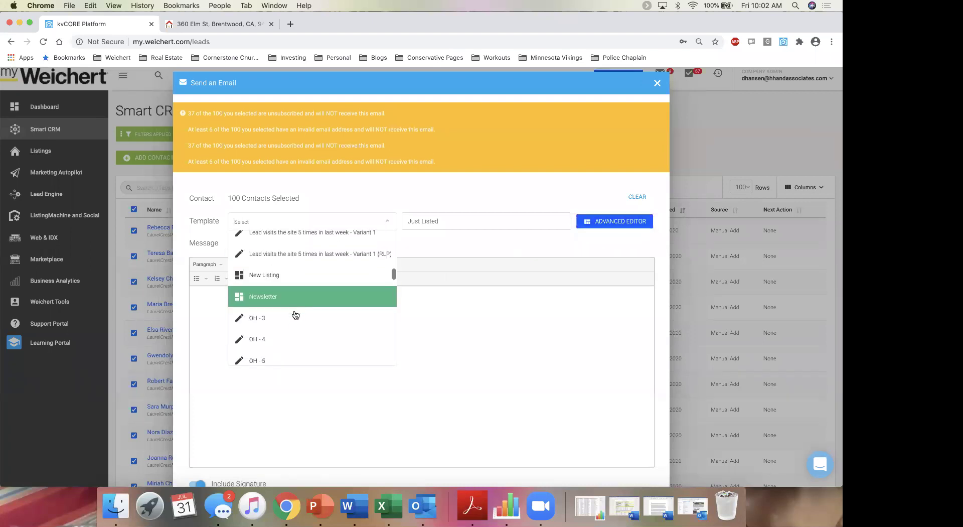
left_click(263, 267)
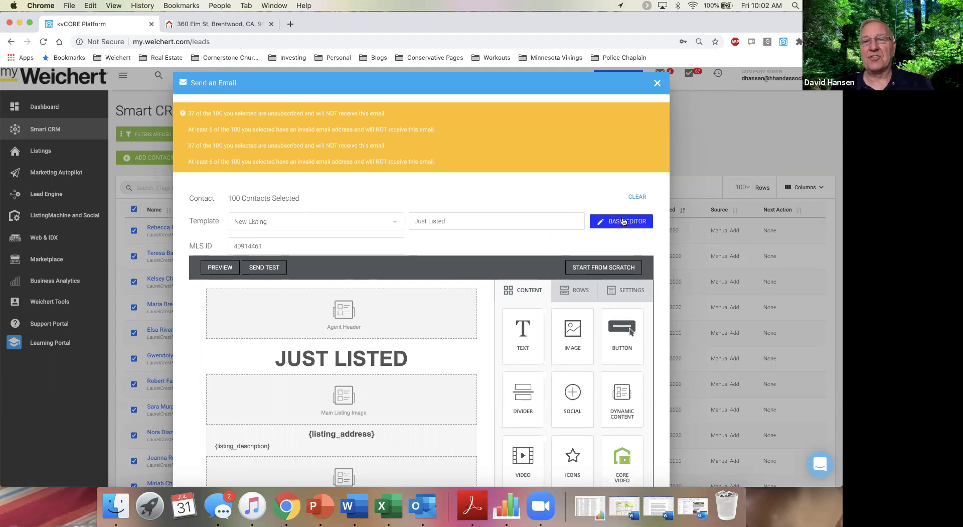
Replace the JUST LISTED headline with 'Laurel Crest Homes'.
left_click(404, 358)
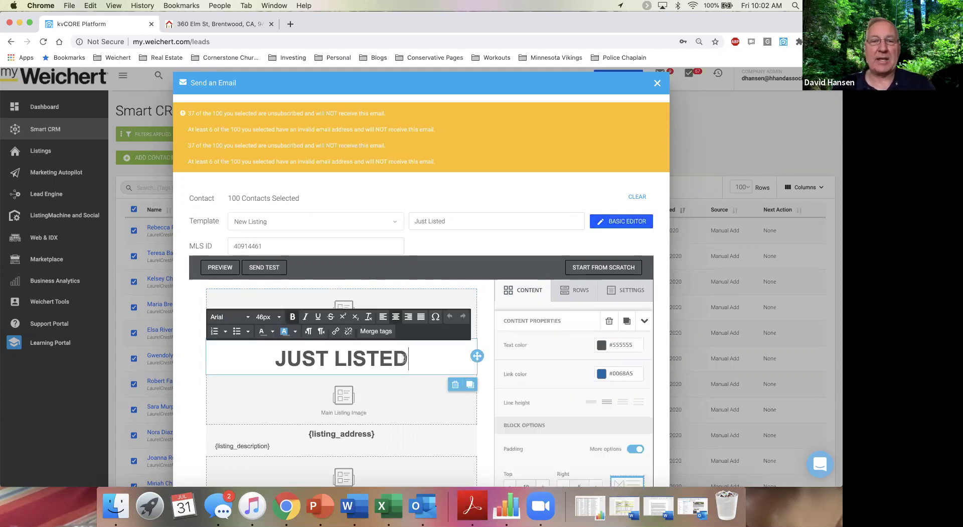
key("BackSpace")
key("BackSpace")
key("BackSpace")
key("BackSpace")
key("BackSpace")
key("BackSpace")
key("BackSpace")
key("BackSpace")
key("BackSpace")
key("BackSpace")
key("BackSpace")
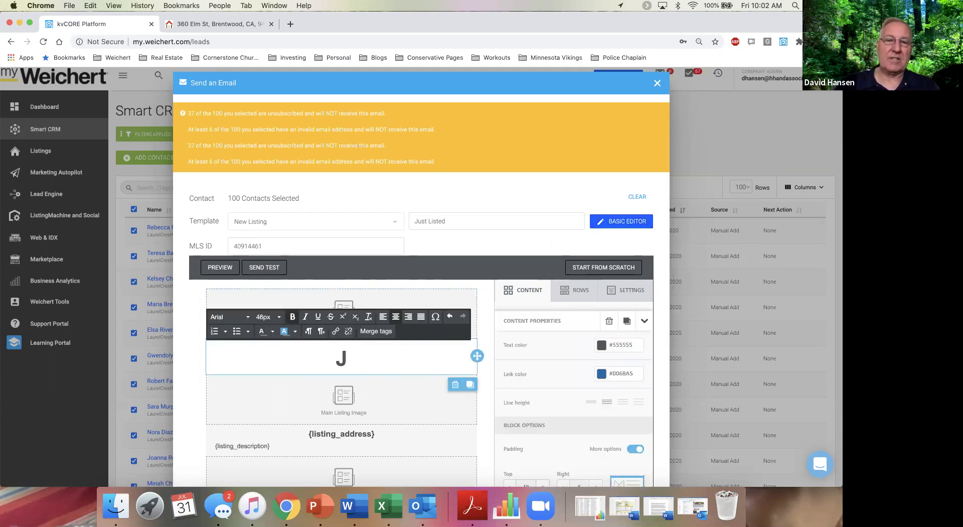
type("Laurel Cr")
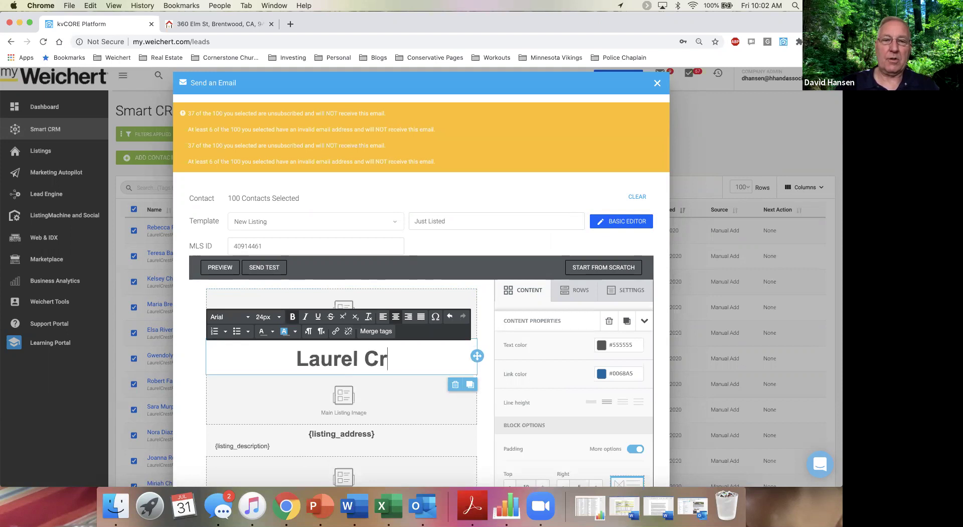
type("est Hoes")
key("BackSpace")
key("BackSpace")
type("mes")
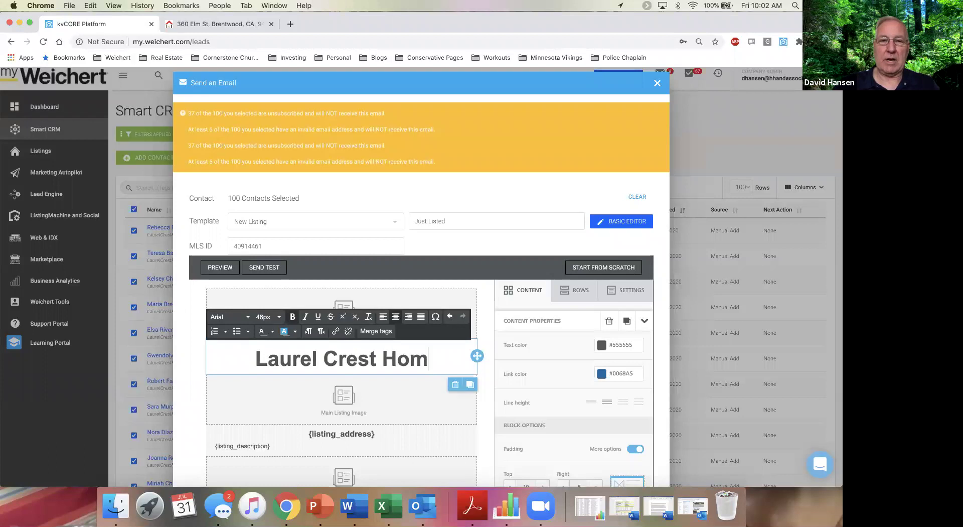
left_click(486, 291)
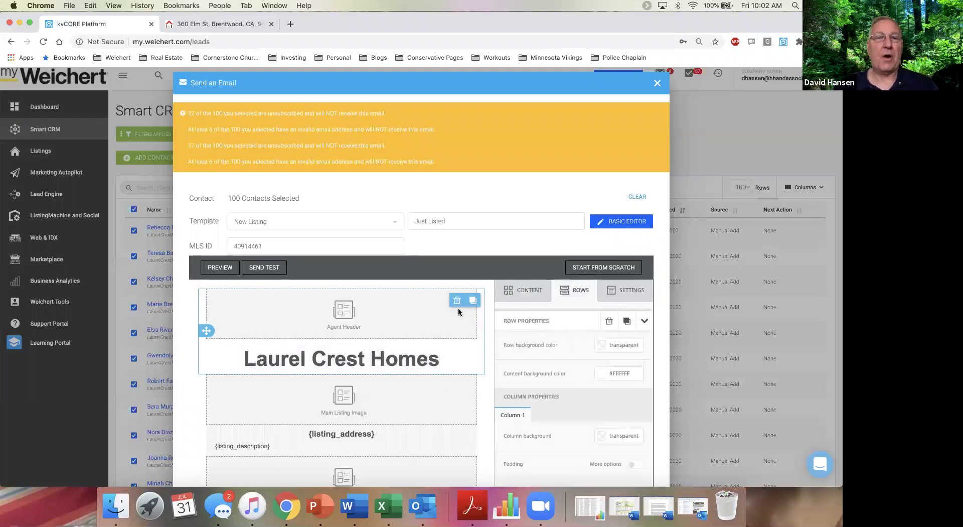
left_click(269, 267)
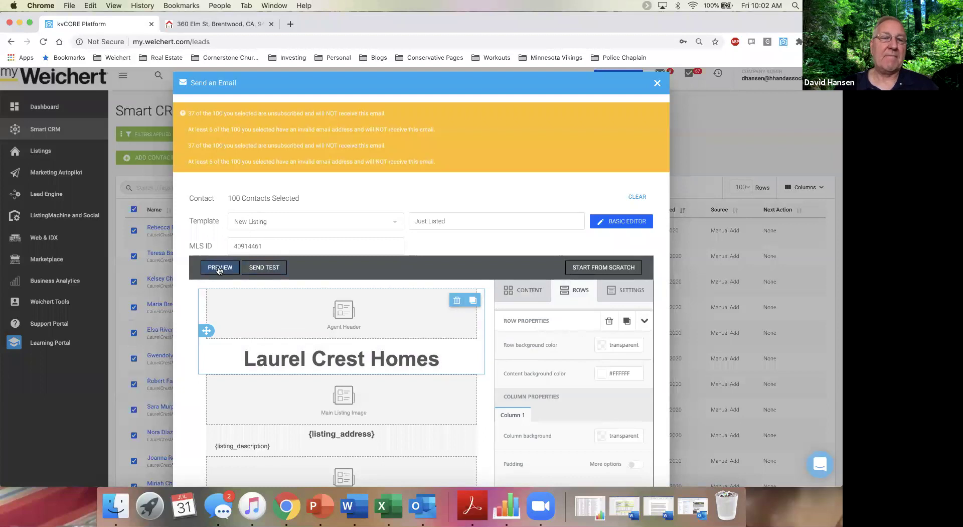
left_click(219, 268)
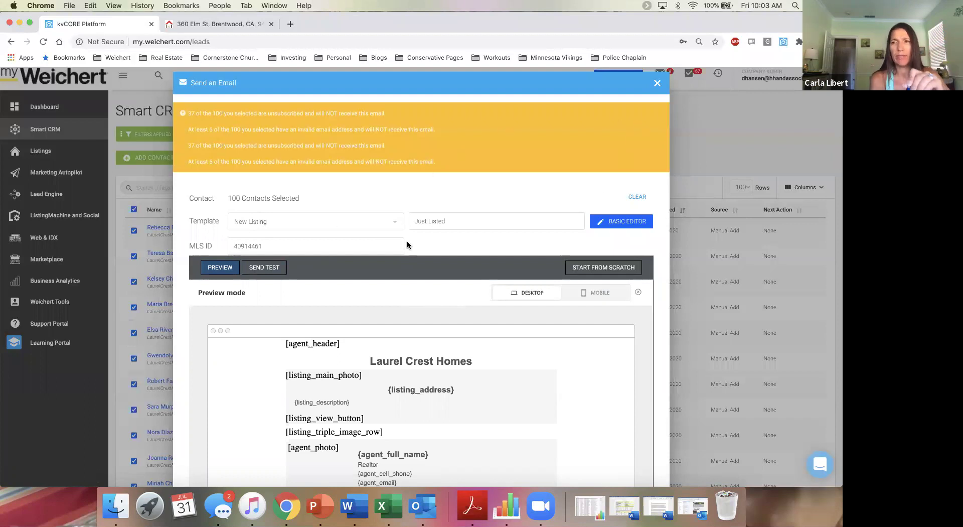
After reviewing the Laurel Crest Homes preview, open the Template dropdown.
left_click(395, 222)
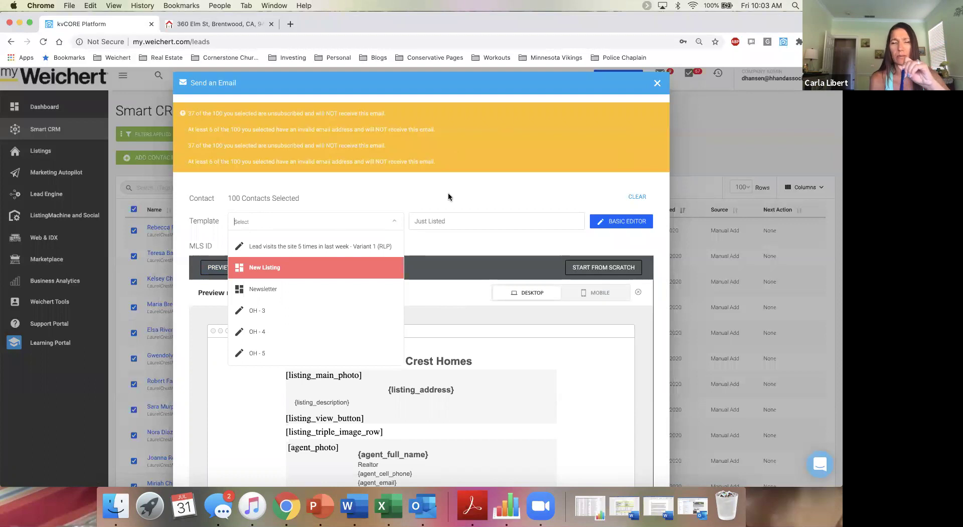
Clear the template and subject, then close the template preview to reveal the empty editor.
left_click(637, 196)
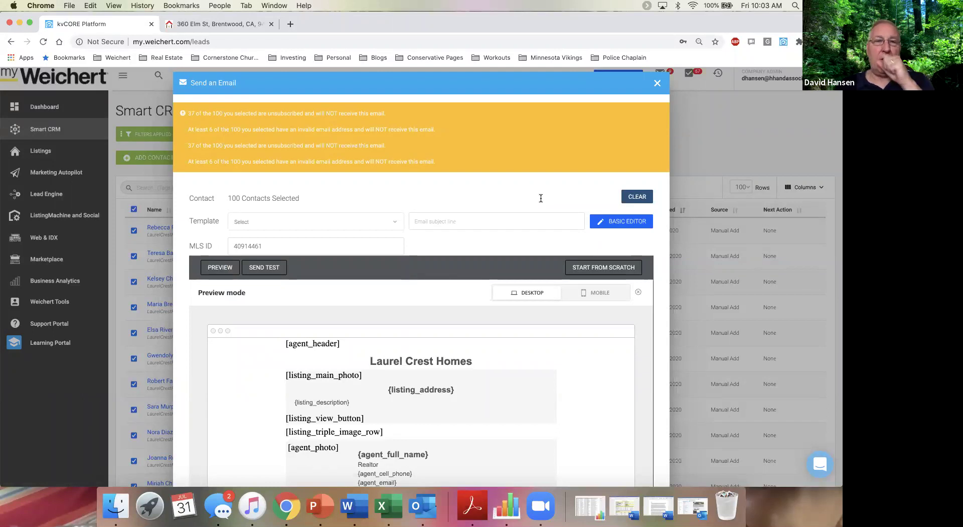
left_click(397, 225)
scroll(329, 284, "up", 2)
scroll(329, 285, "up", 5)
scroll(330, 284, "up", 5)
scroll(330, 284, "up", 6)
scroll(329, 285, "up", 2)
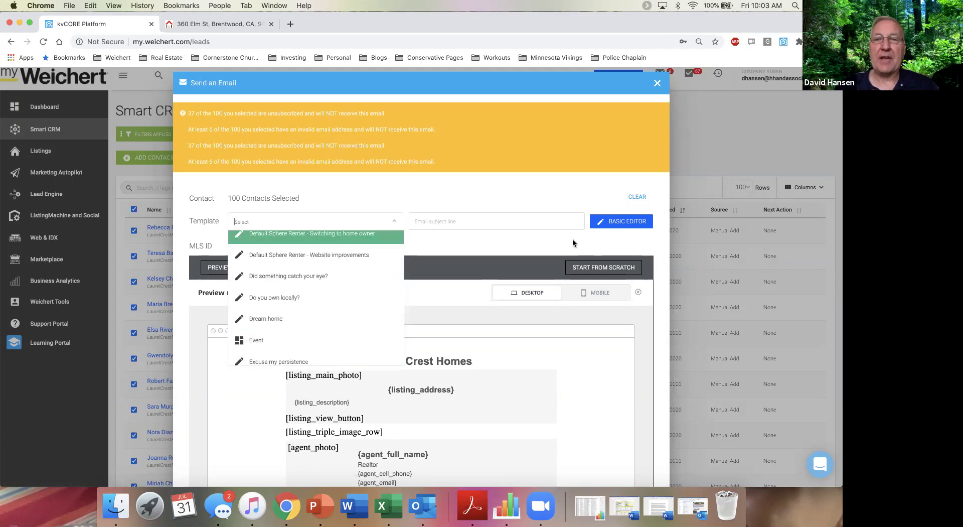
left_click(639, 292)
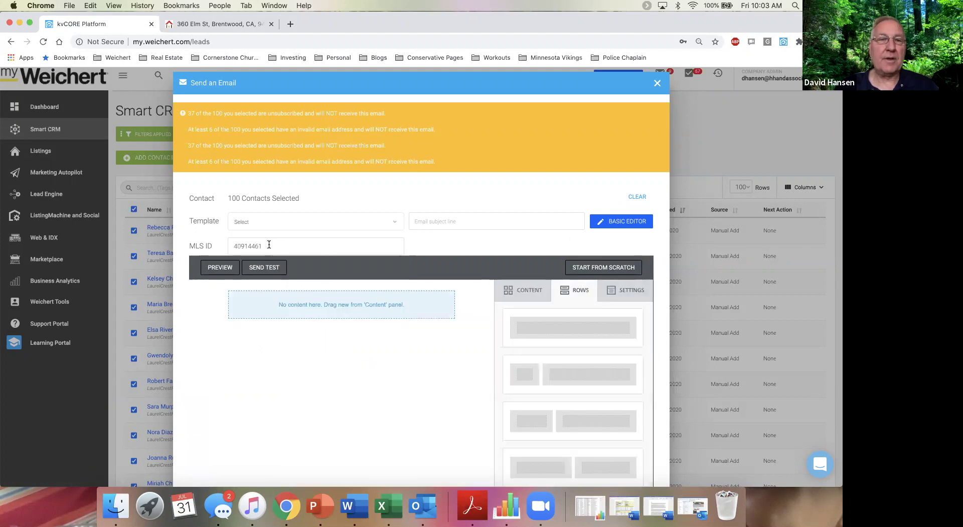
Empty the MLS ID, add a Schedule a Showing Button content block, and preview it.
key("BackSpace")
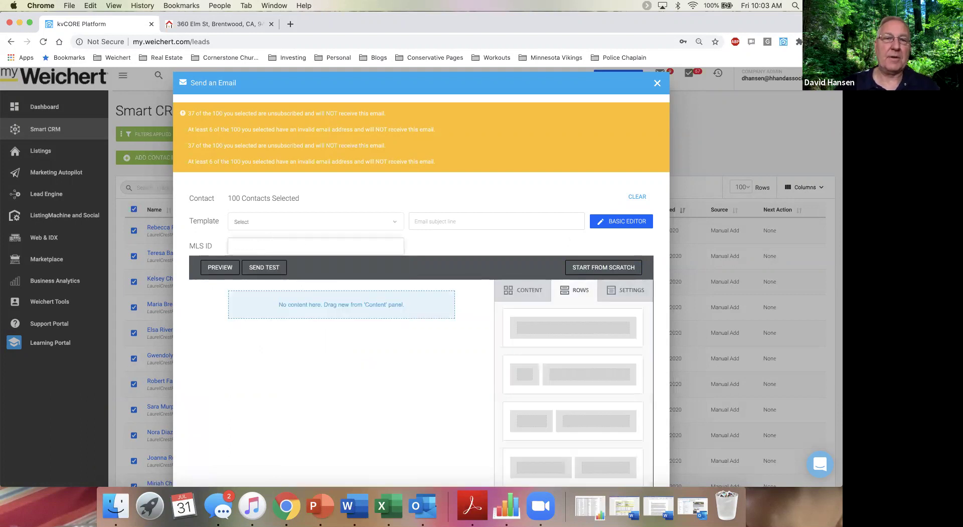
left_click(522, 289)
scroll(493, 369, "down", 2)
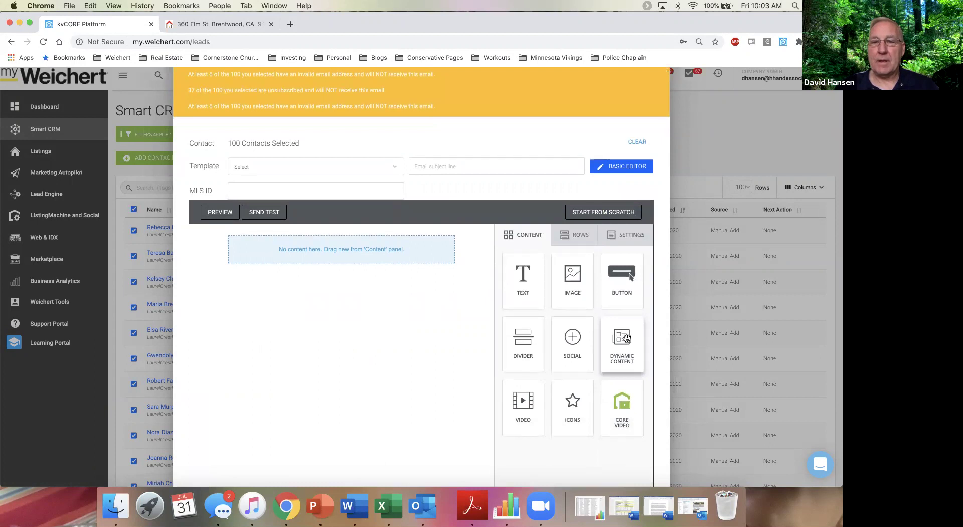
left_click_drag(626, 337, 301, 238)
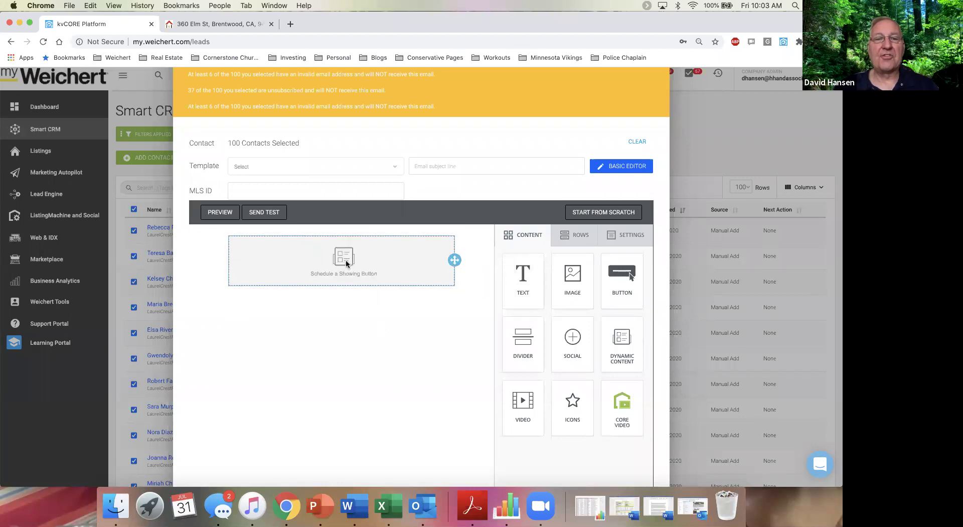
left_click(220, 213)
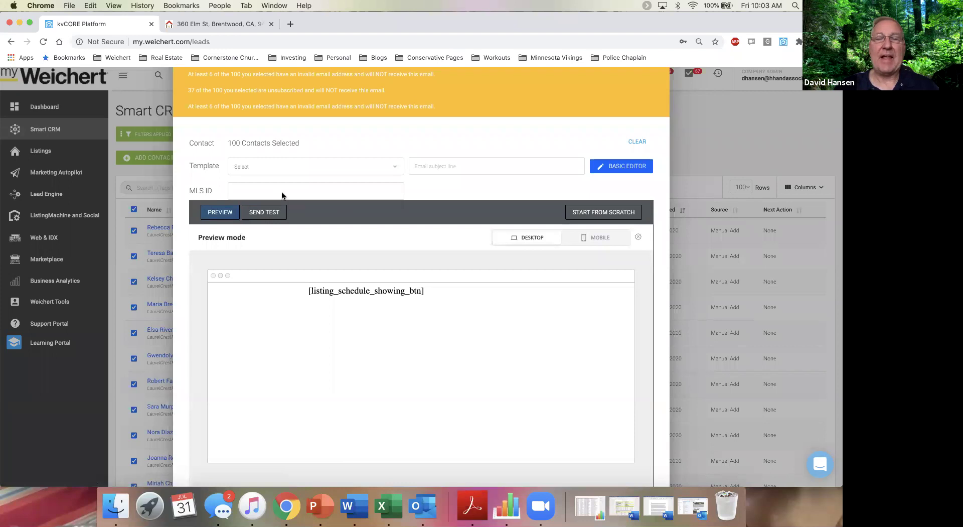
Close the preview and place a new text block below the Schedule a Showing Button.
left_click(639, 239)
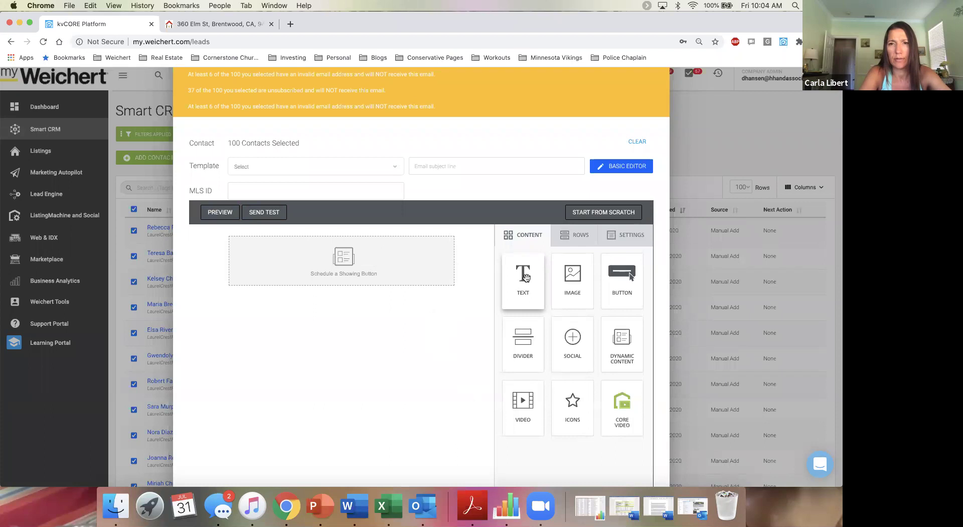
left_click_drag(525, 276, 317, 278)
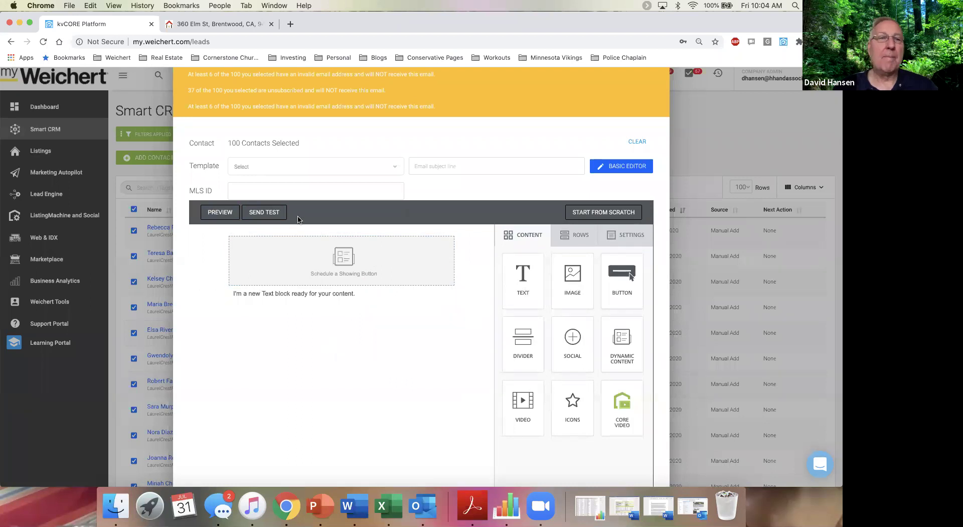
Pick Newsletter from the Template list so the email shows its Agent Header and Memorial Day article.
left_click(396, 169)
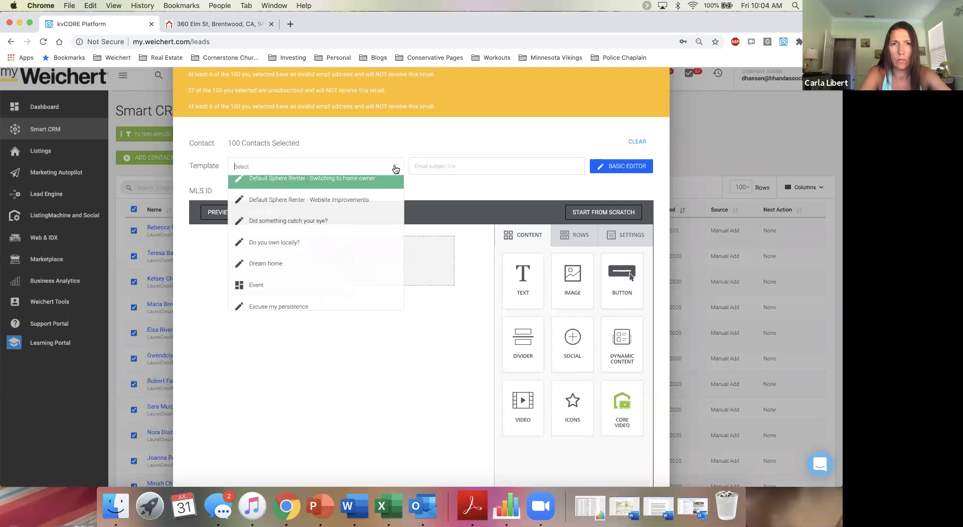
scroll(345, 225, "down", 3)
scroll(345, 225, "down", 3)
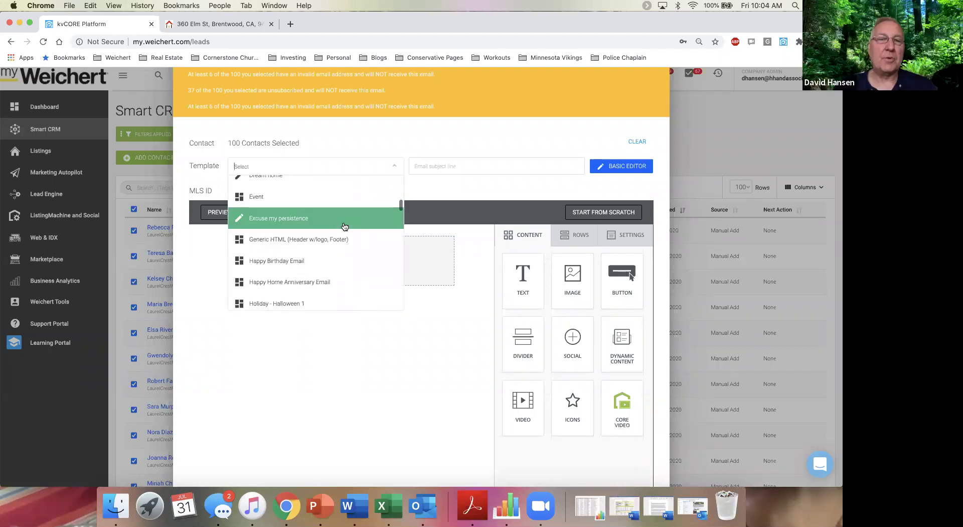
scroll(345, 226, "up", 5)
scroll(345, 227, "up", 8)
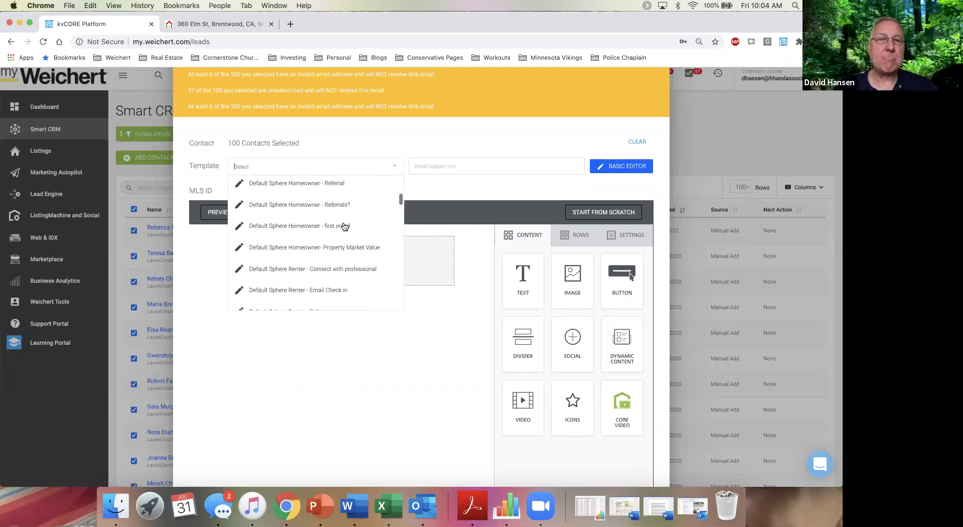
scroll(345, 227, "down", 10)
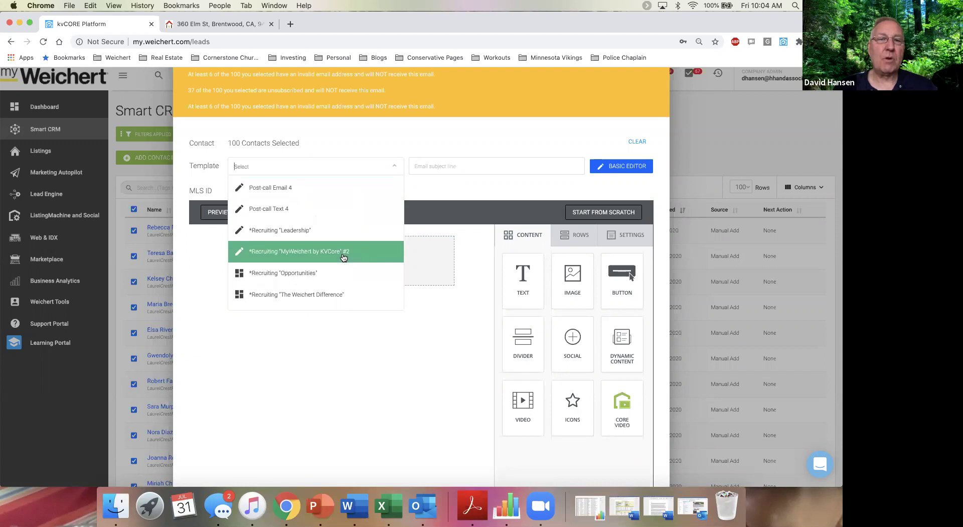
scroll(344, 257, "up", 15)
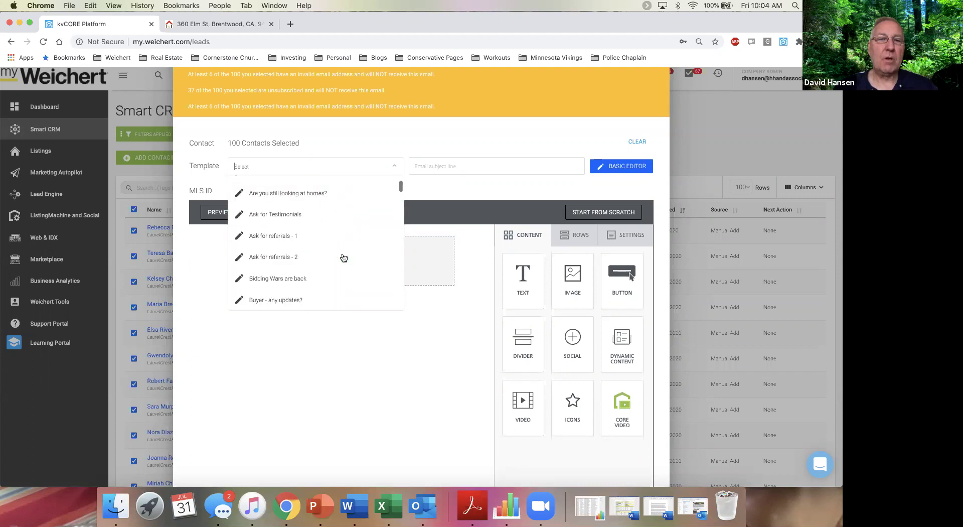
scroll(344, 257, "down", 10)
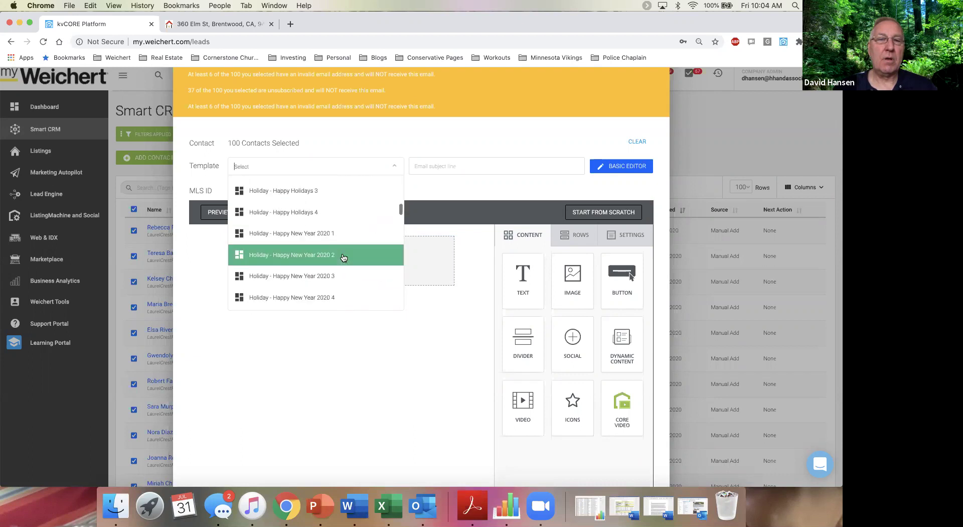
scroll(343, 258, "down", 10)
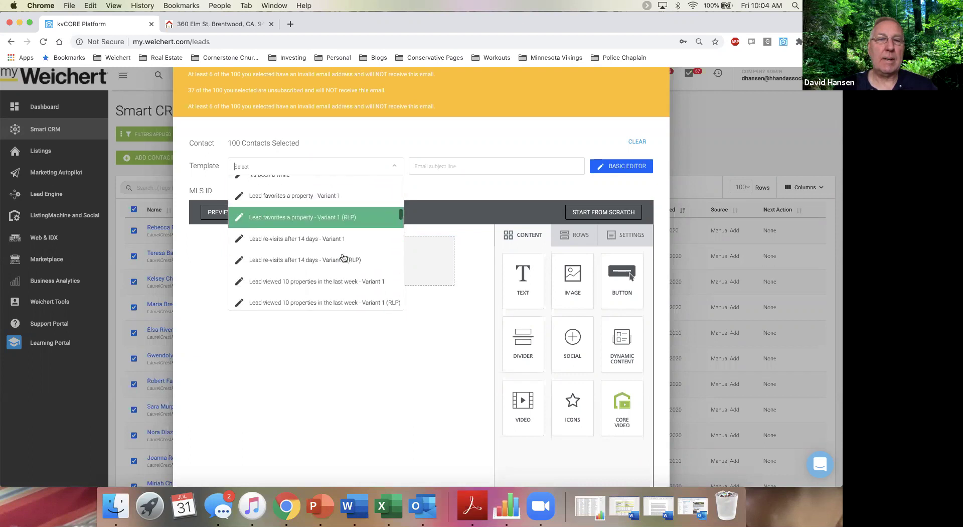
scroll(344, 257, "down", 2)
scroll(344, 258, "down", 5)
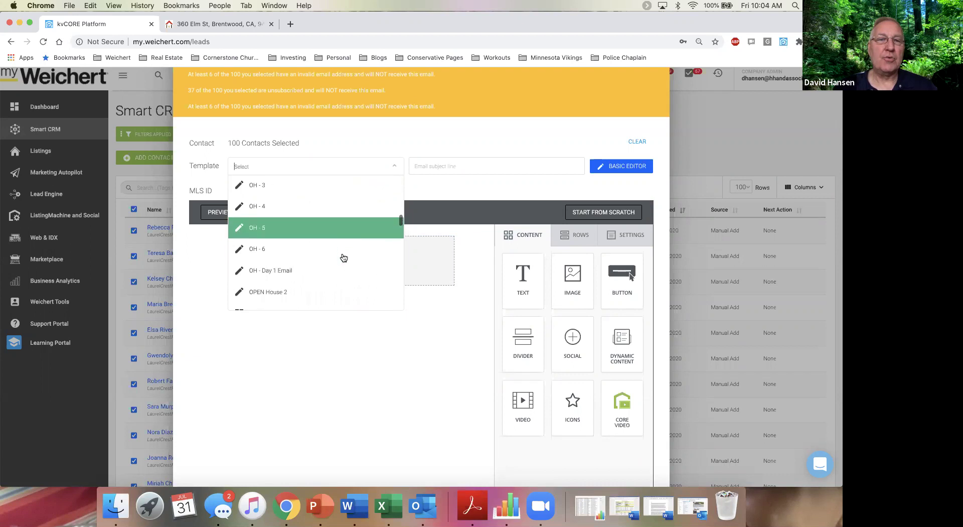
scroll(344, 257, "down", 4)
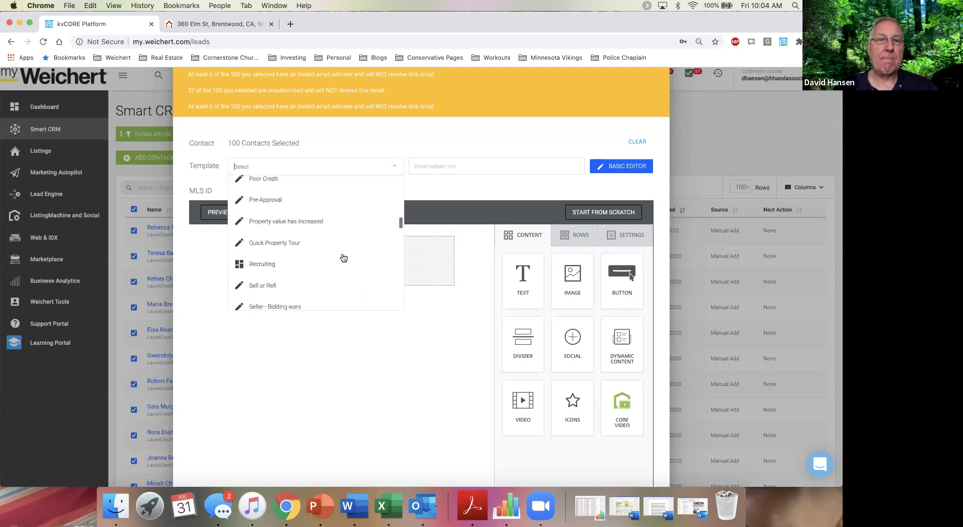
scroll(344, 257, "up", 10)
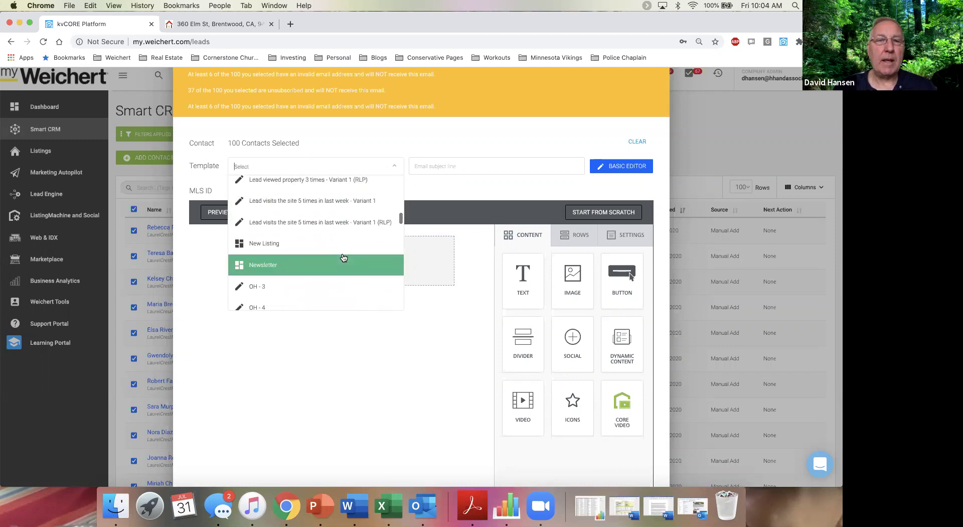
left_click(269, 265)
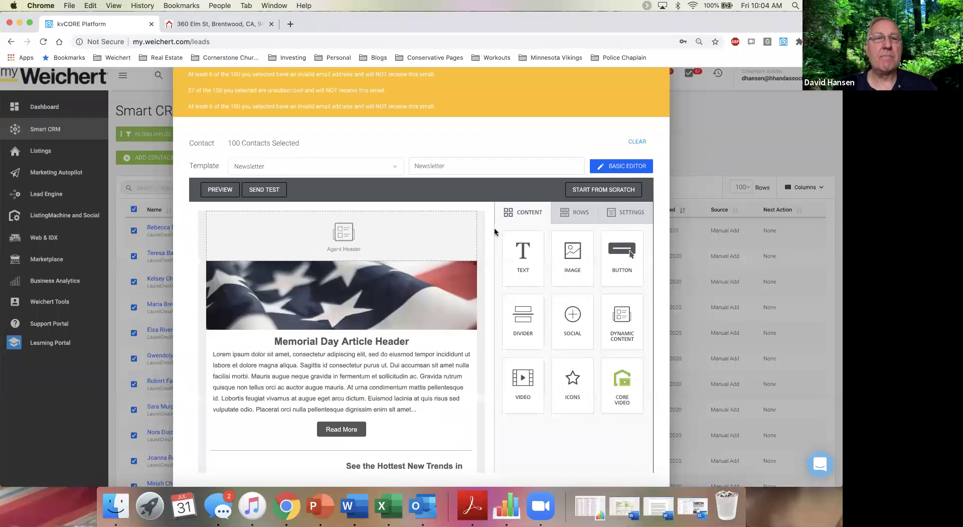
Review the Newsletter's articles in the editor, then switch to desktop Preview.
scroll(488, 253, "down", 3)
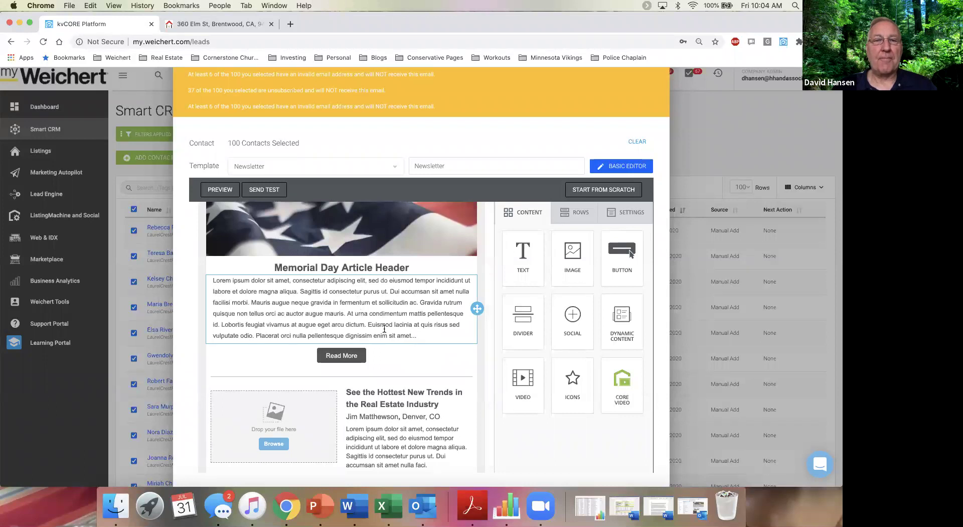
scroll(458, 407, "down", 5)
scroll(458, 407, "down", 10)
scroll(459, 406, "down", 10)
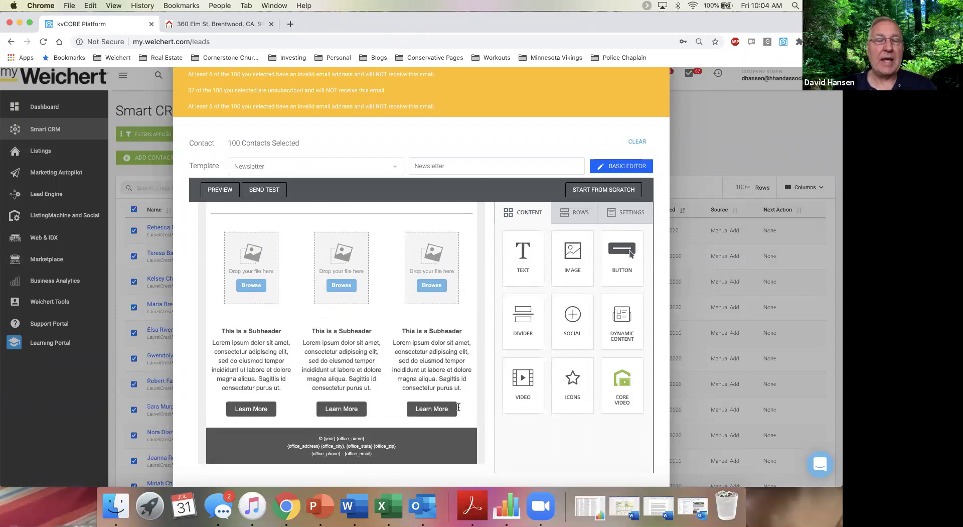
scroll(459, 407, "up", 20)
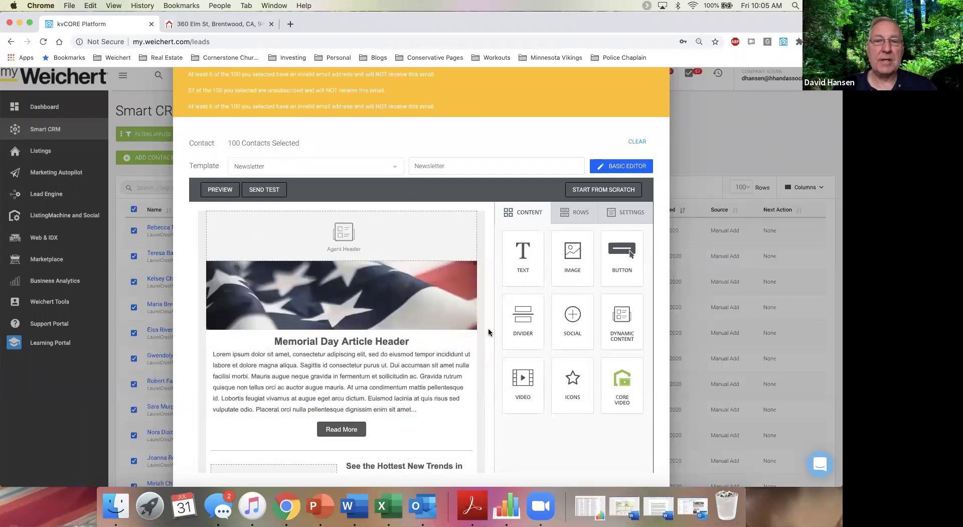
scroll(489, 332, "down", 10)
scroll(488, 331, "down", 2)
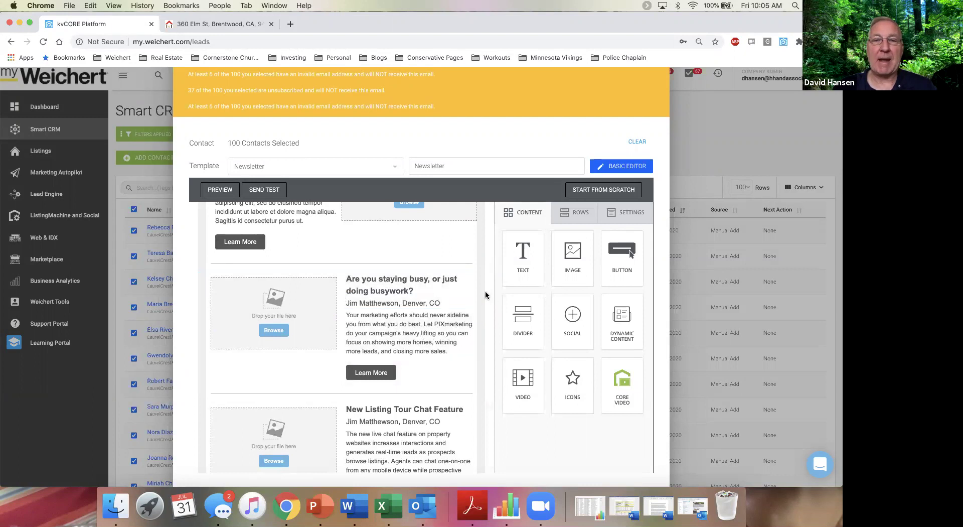
left_click(220, 190)
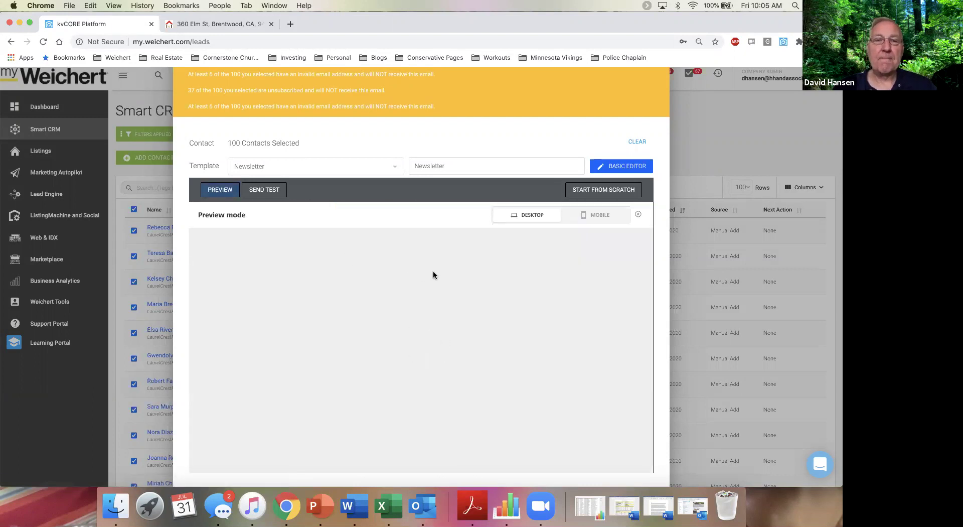
scroll(432, 271, "down", 10)
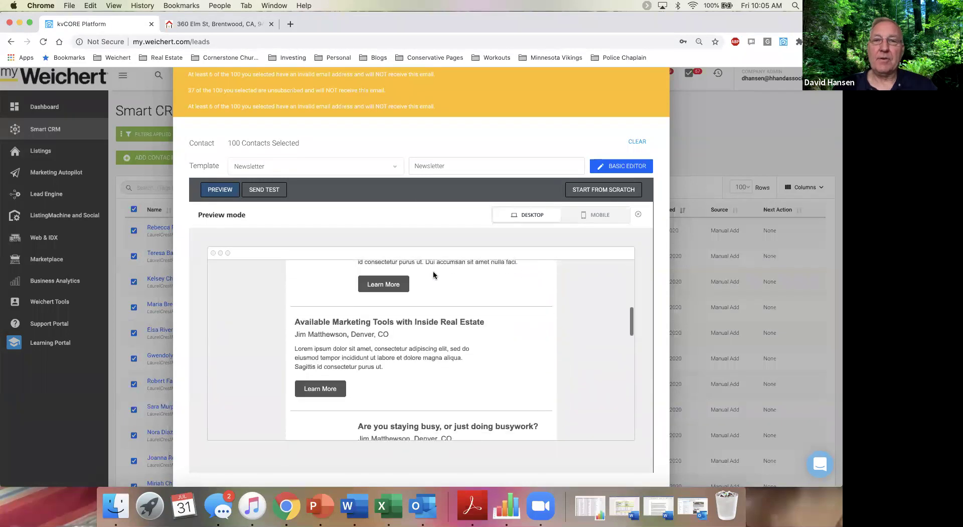
scroll(462, 314, "down", 10)
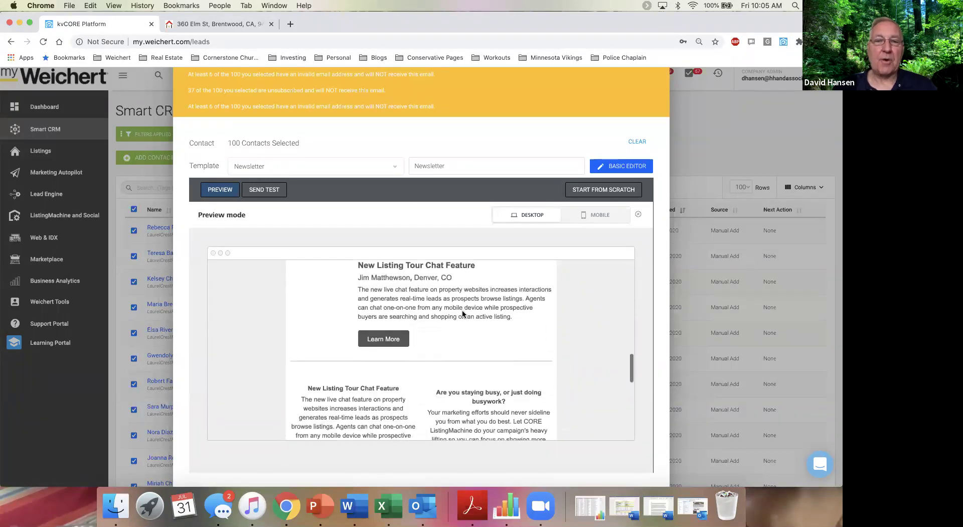
scroll(463, 314, "down", 10)
scroll(463, 314, "up", 5)
scroll(462, 314, "up", 10)
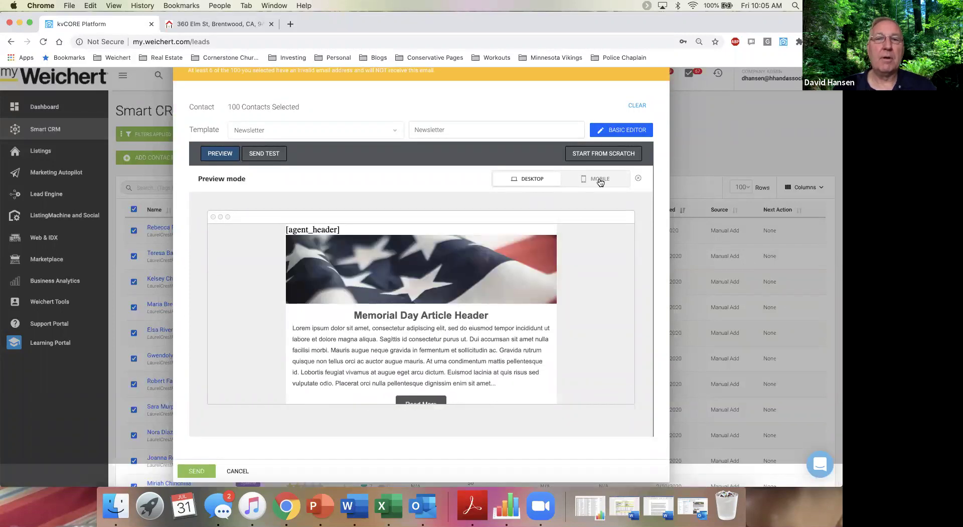
left_click(601, 182)
Look over the mobile layout and exit Preview back to the editor.
scroll(458, 301, "down", 10)
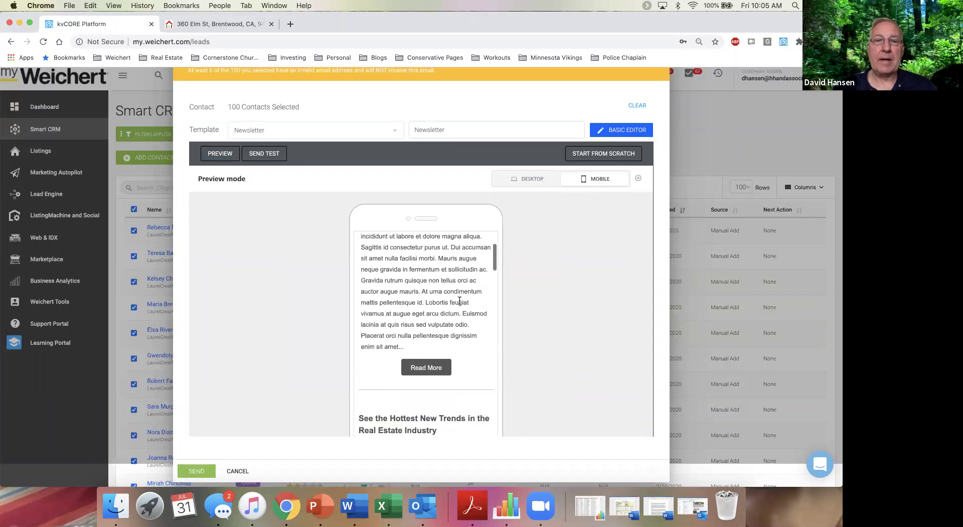
scroll(458, 301, "up", 10)
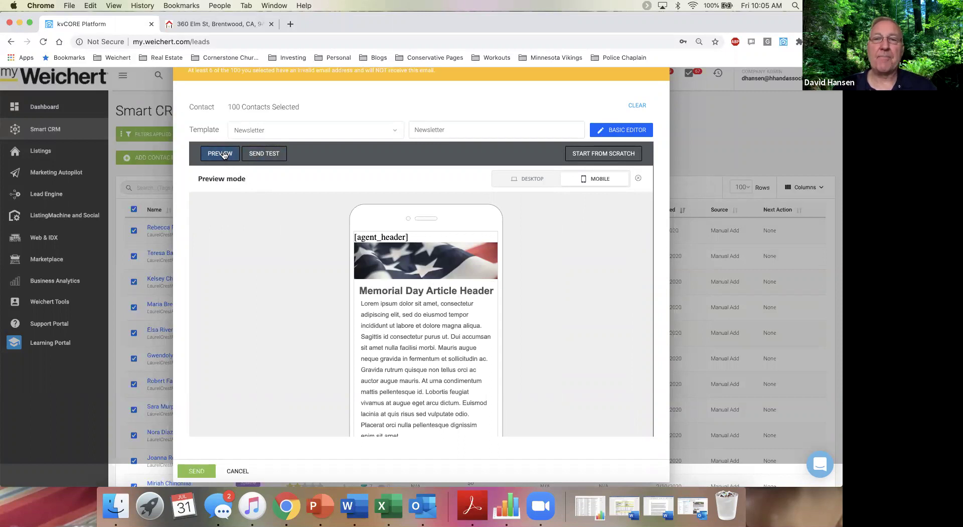
left_click(639, 180)
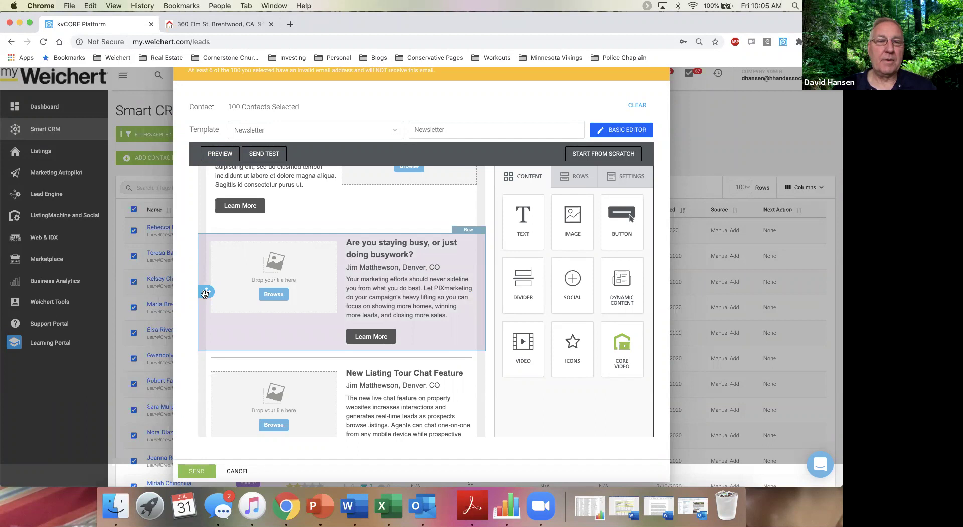
Delete the 'Are you staying busy' image-and-text row from the Newsletter.
left_click(199, 326)
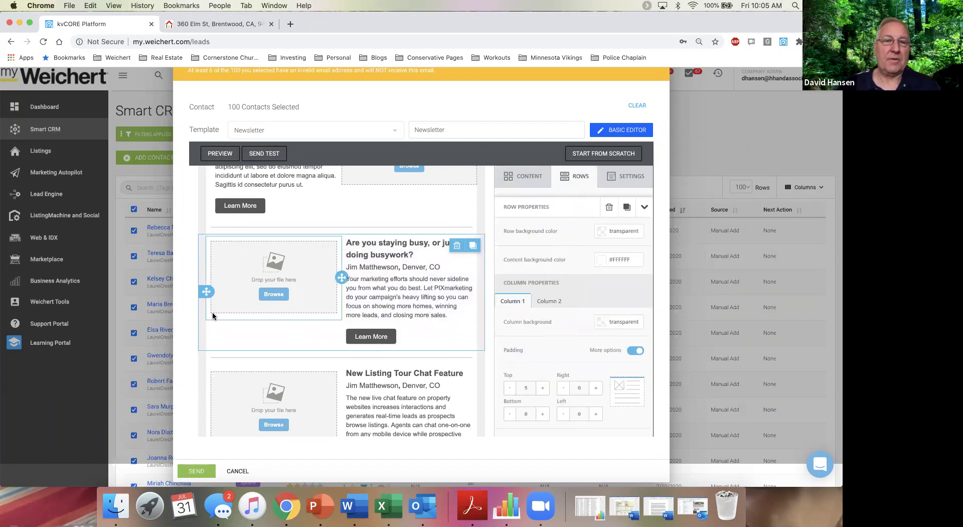
left_click(209, 316)
left_click(204, 327)
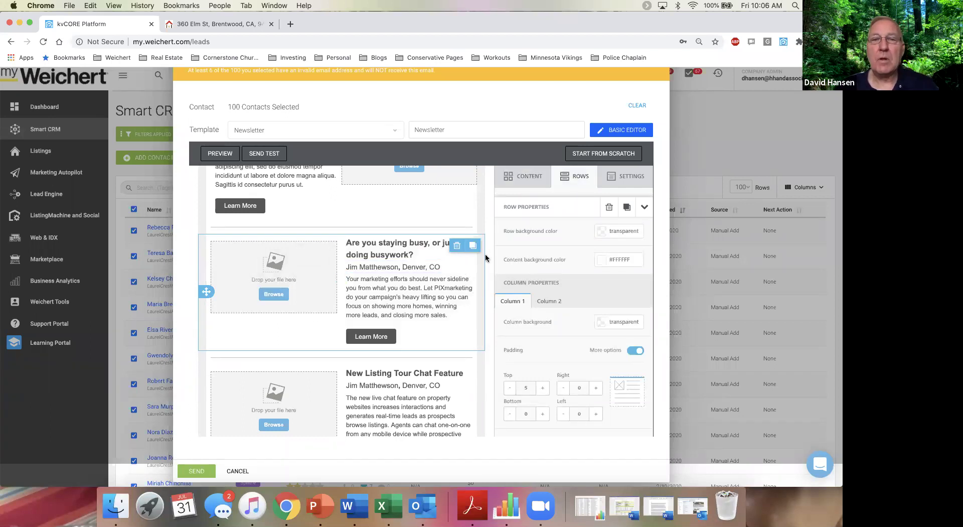
left_click(457, 245)
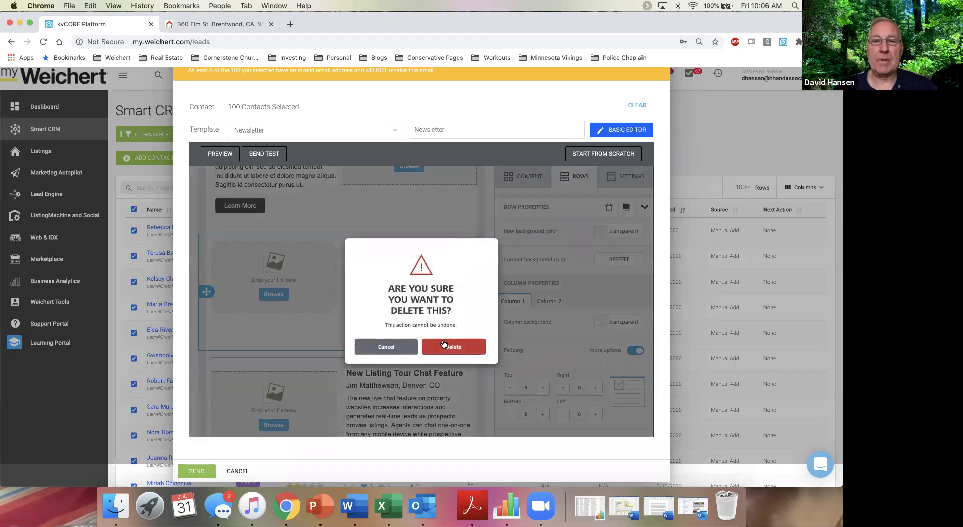
left_click(453, 347)
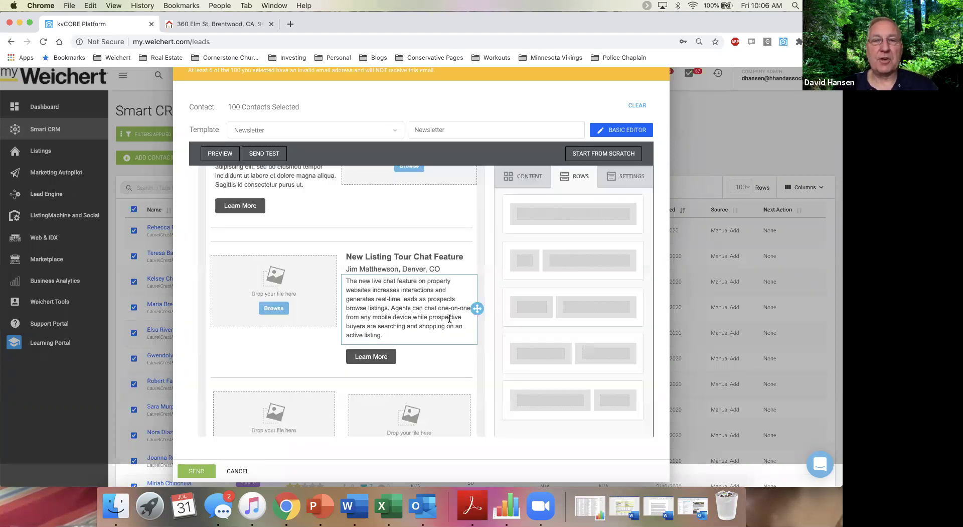
Delete the 'New Listing Tour Chat Feature' row from the Newsletter.
left_click(455, 248)
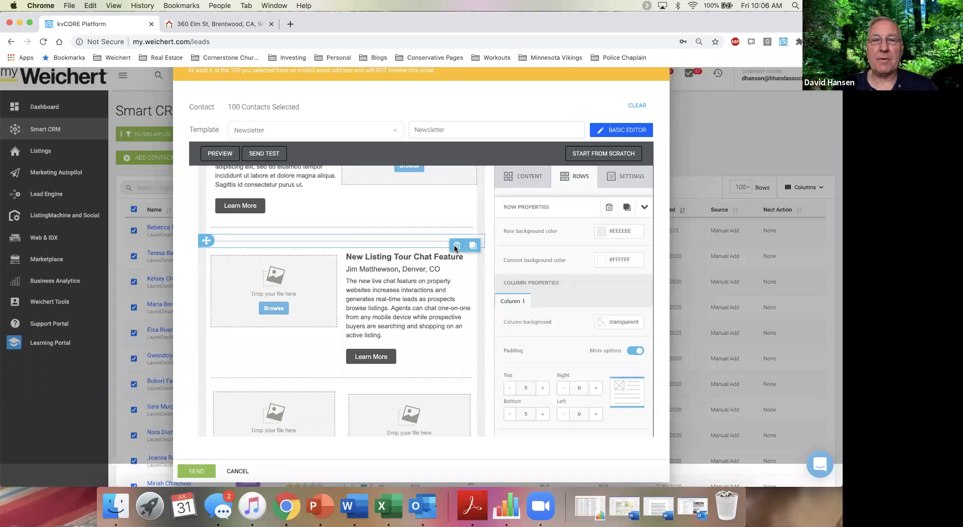
left_click(461, 259)
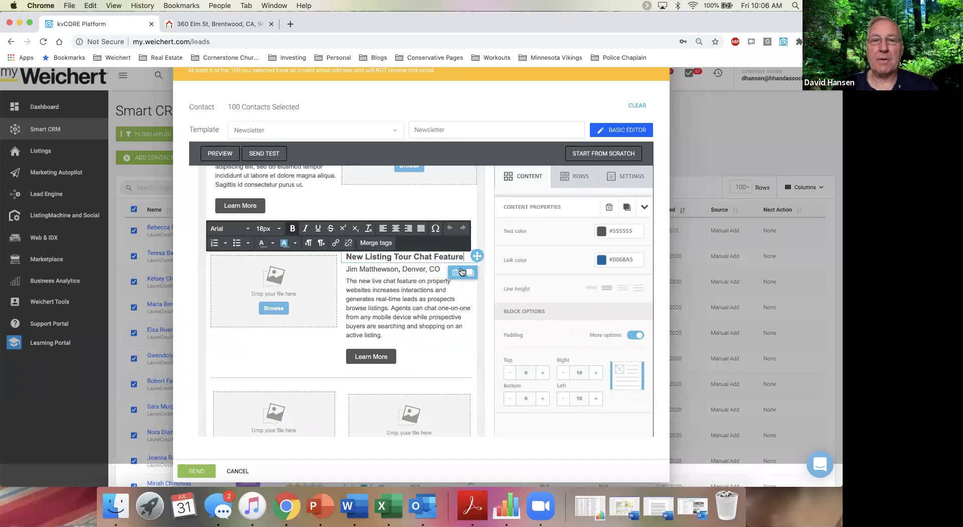
left_click(301, 346)
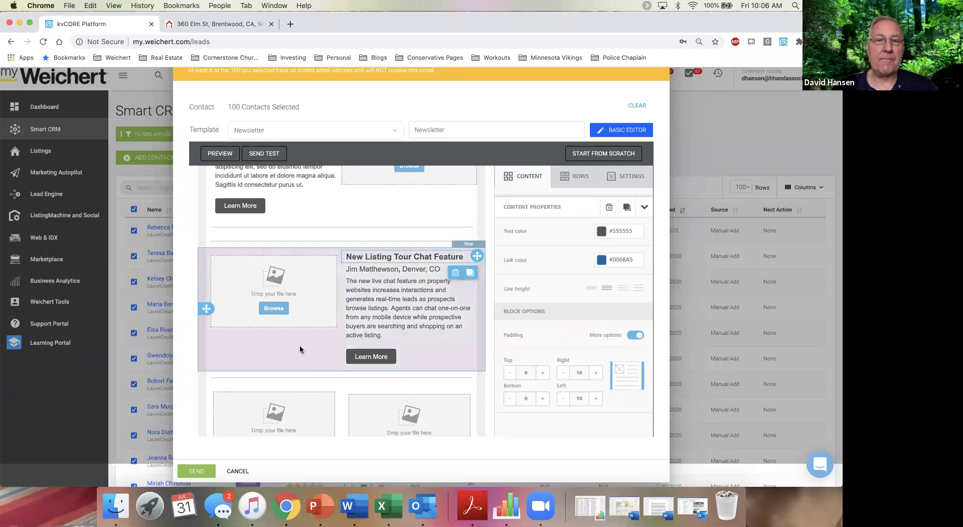
left_click(457, 259)
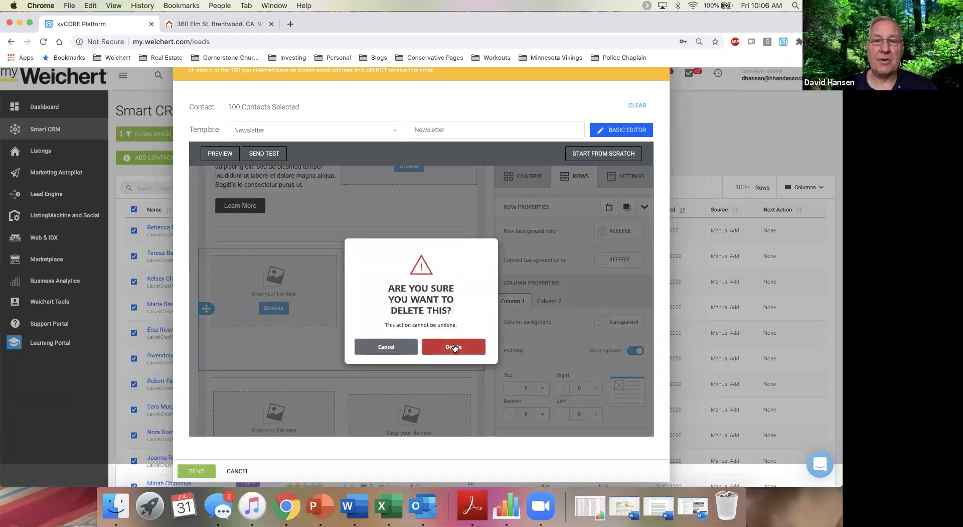
left_click(454, 346)
scroll(468, 346, "up", 3)
scroll(469, 346, "down", 3)
scroll(467, 346, "down", 1)
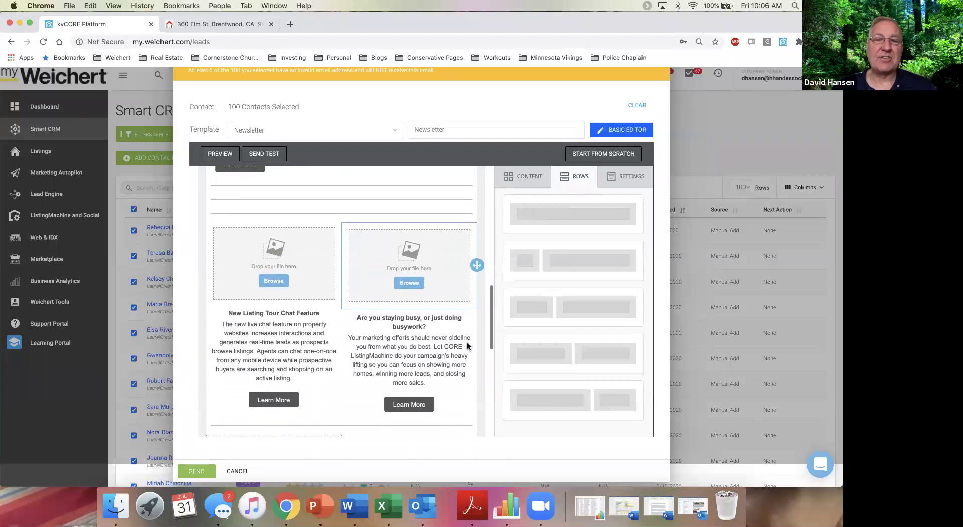
scroll(468, 346, "up", 3)
scroll(468, 346, "up", 5)
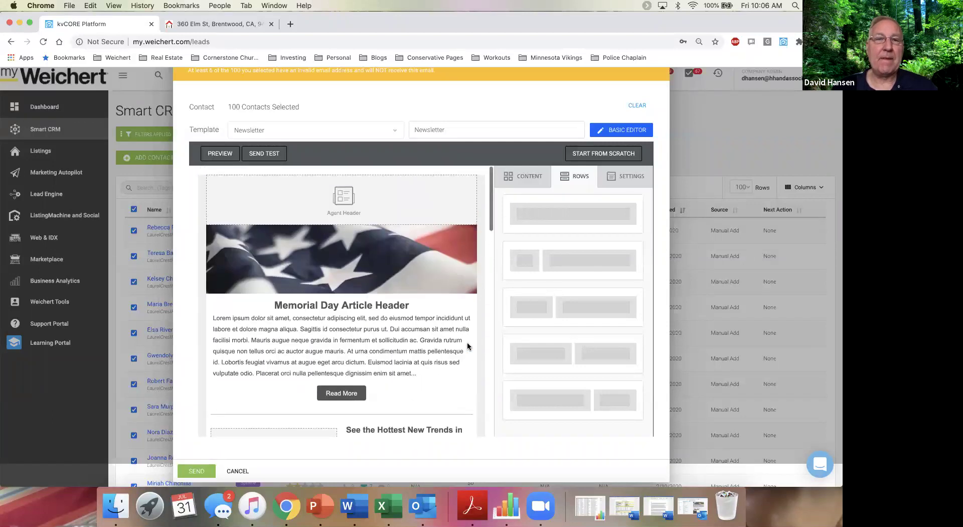
scroll(468, 346, "down", 4)
scroll(467, 346, "down", 3)
scroll(468, 346, "up", 5)
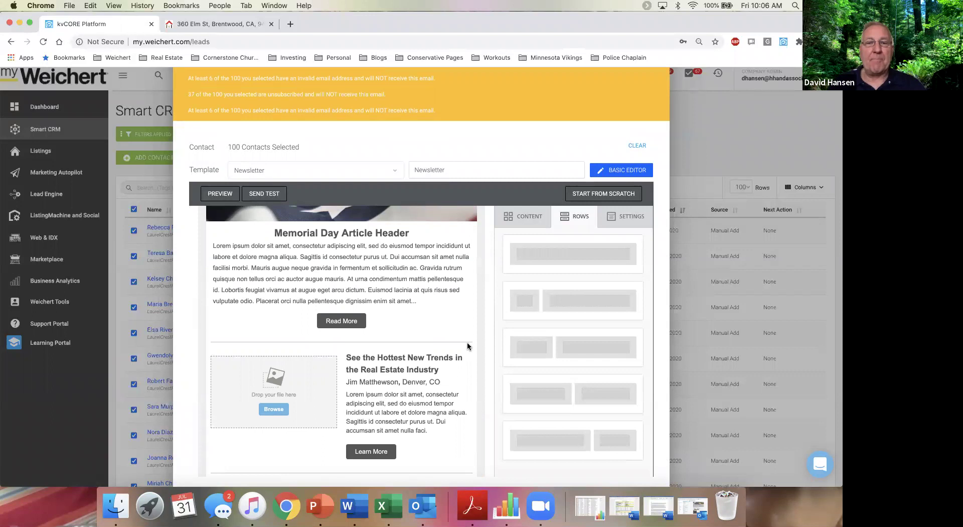
scroll(468, 345, "up", 3)
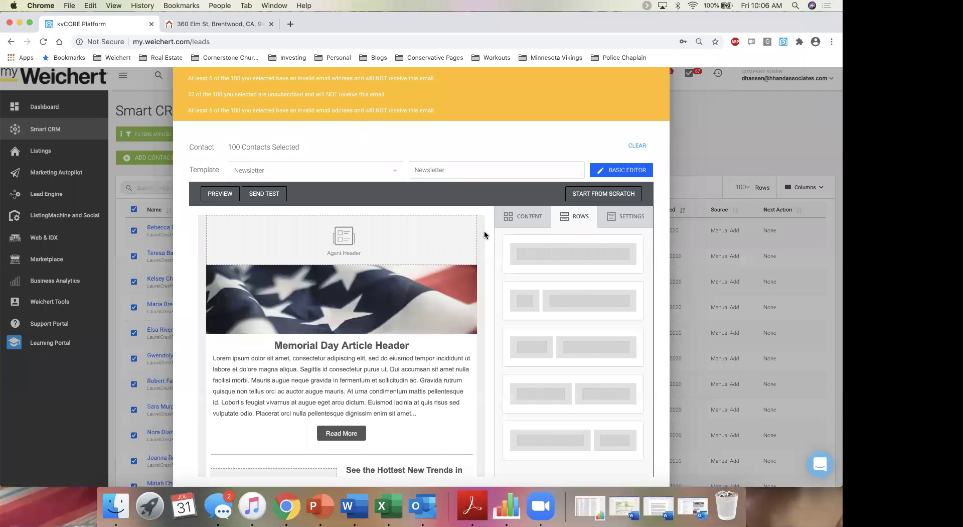
scroll(483, 231, "down", 5)
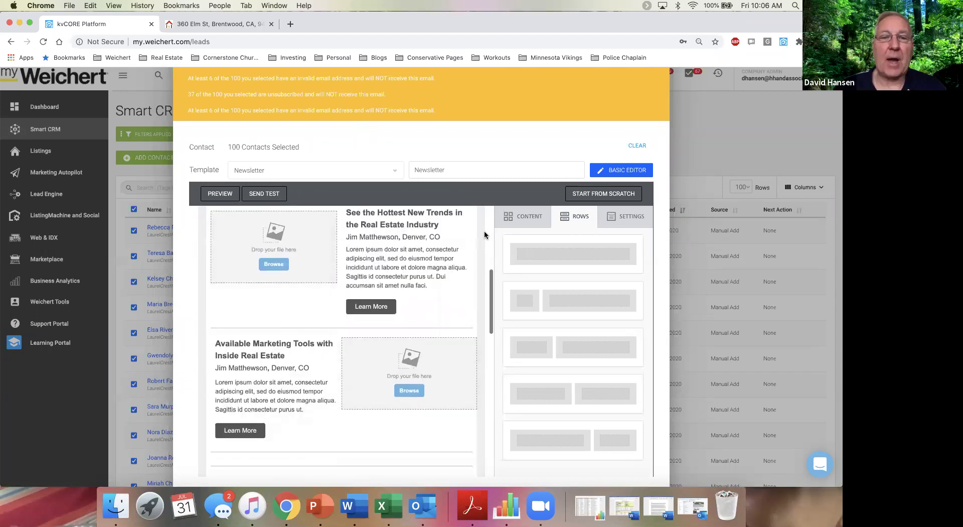
scroll(483, 230, "down", 1)
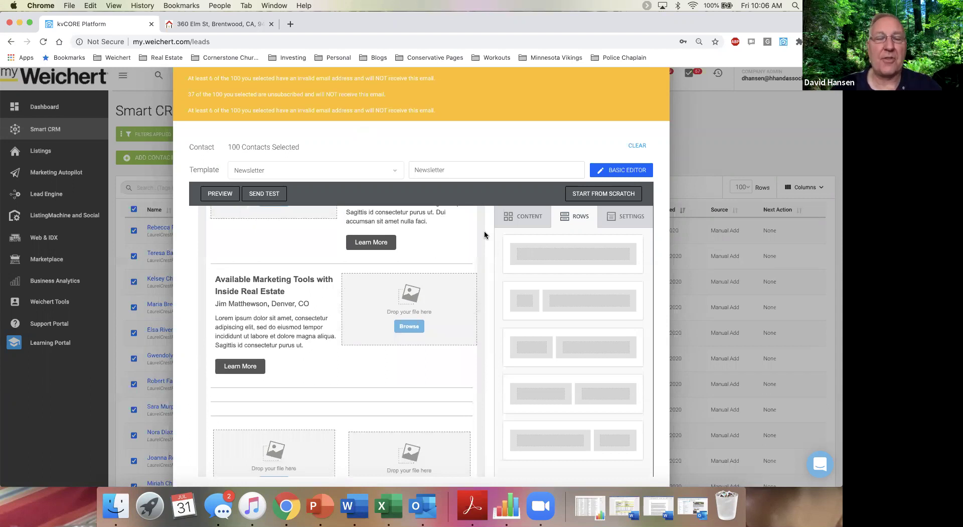
scroll(484, 230, "down", 5)
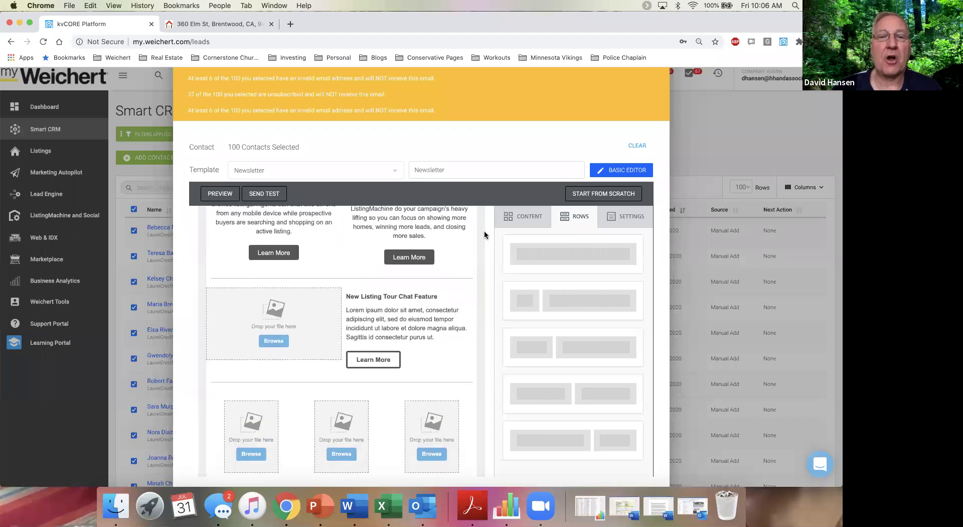
scroll(484, 230, "down", 3)
scroll(484, 231, "down", 3)
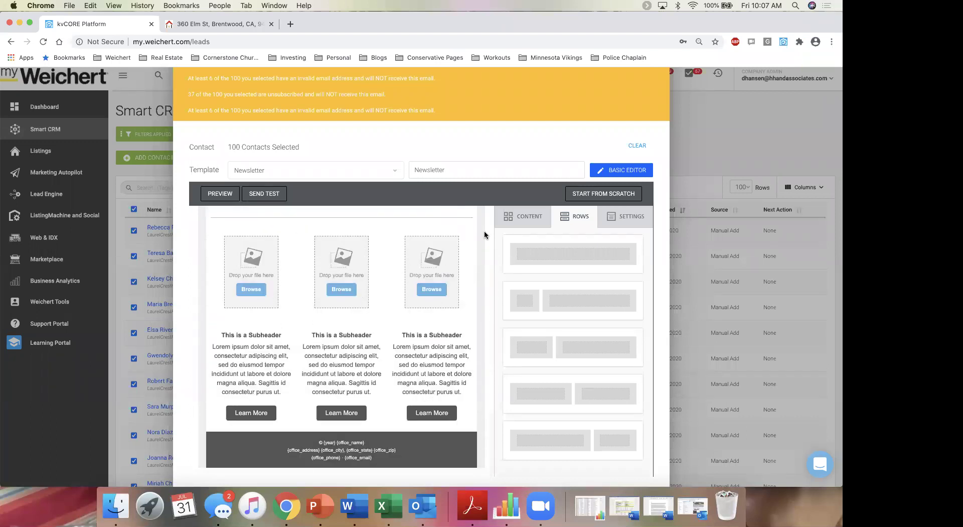
scroll(483, 230, "up", 10)
scroll(483, 230, "up", 3)
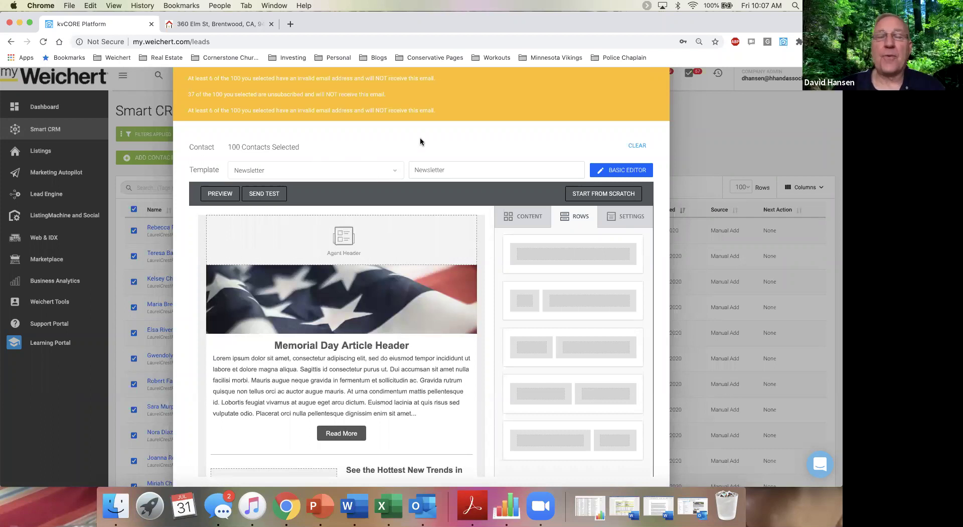
Clear the Newsletter template and its content from the email.
left_click(393, 172)
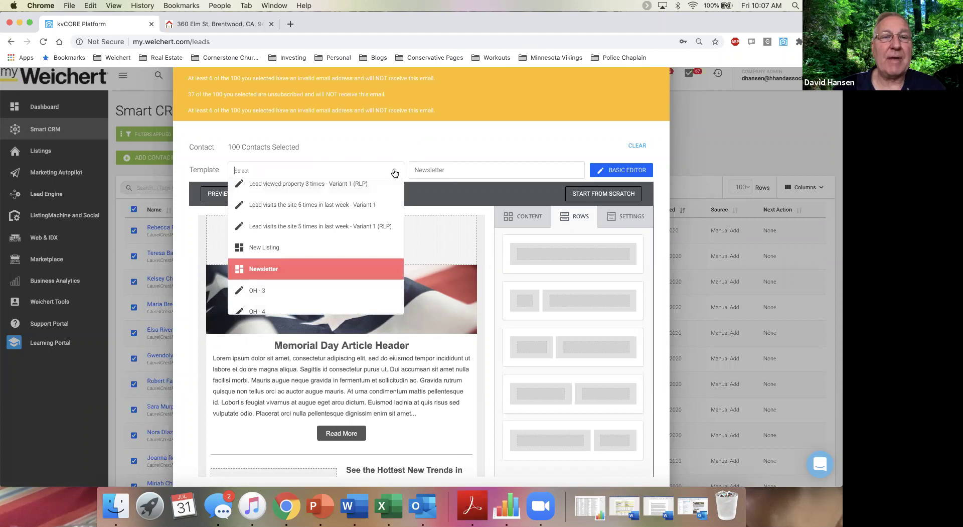
left_click(441, 143)
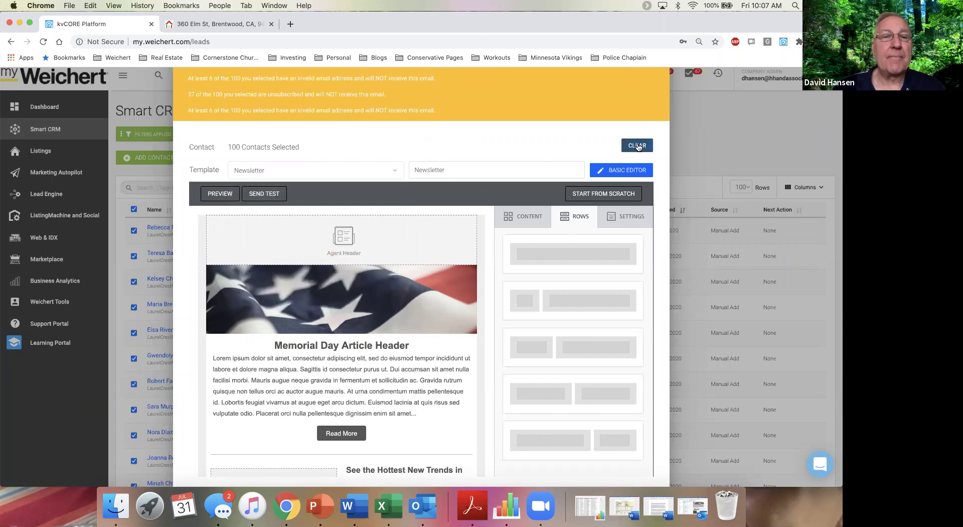
left_click(638, 146)
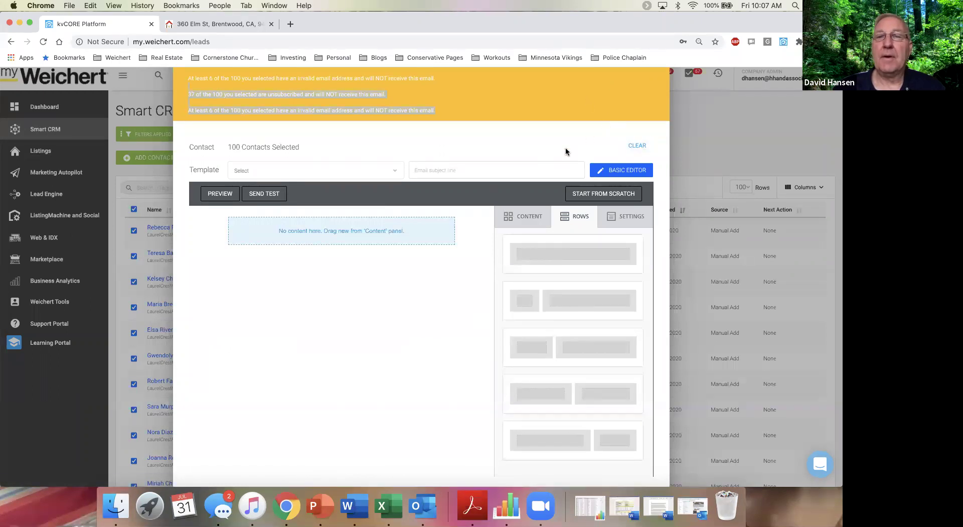
Close the Send an Email window without saving changes.
scroll(614, 110, "up", 2)
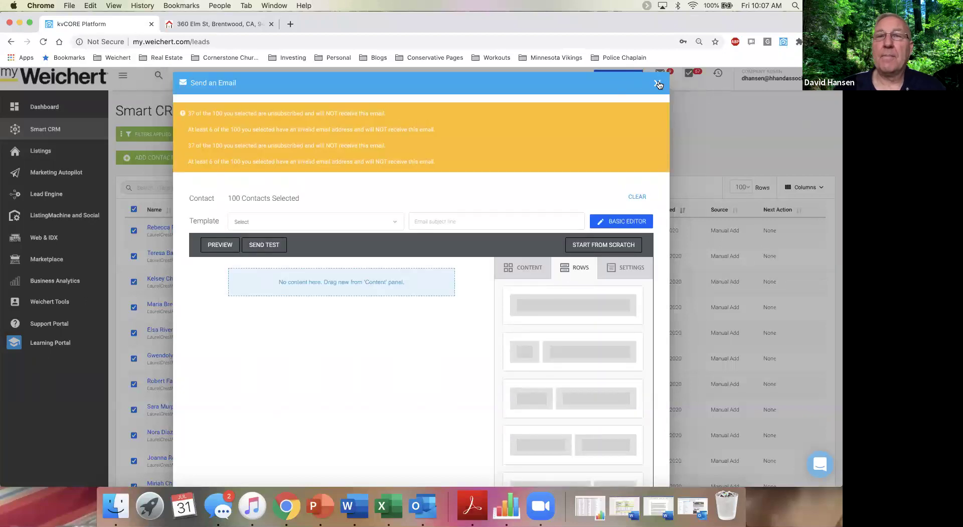
left_click(658, 84)
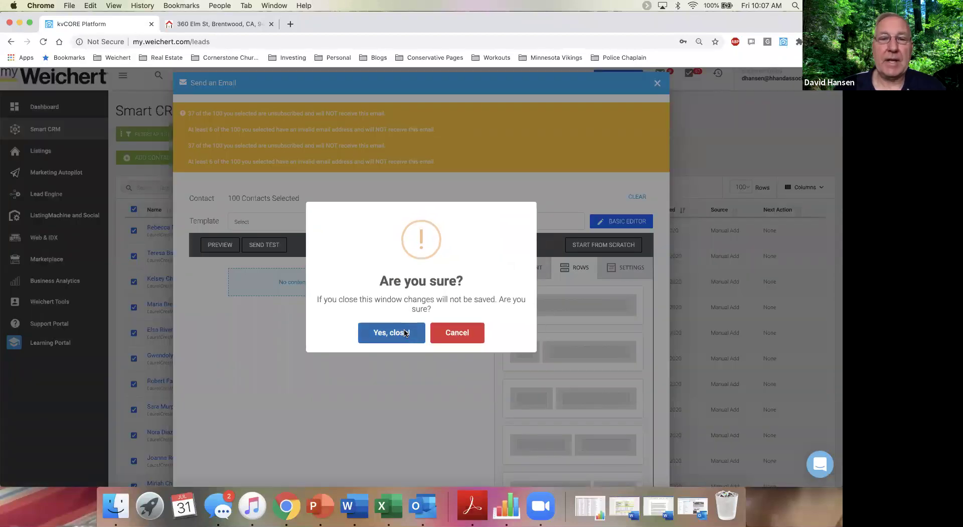
left_click(405, 333)
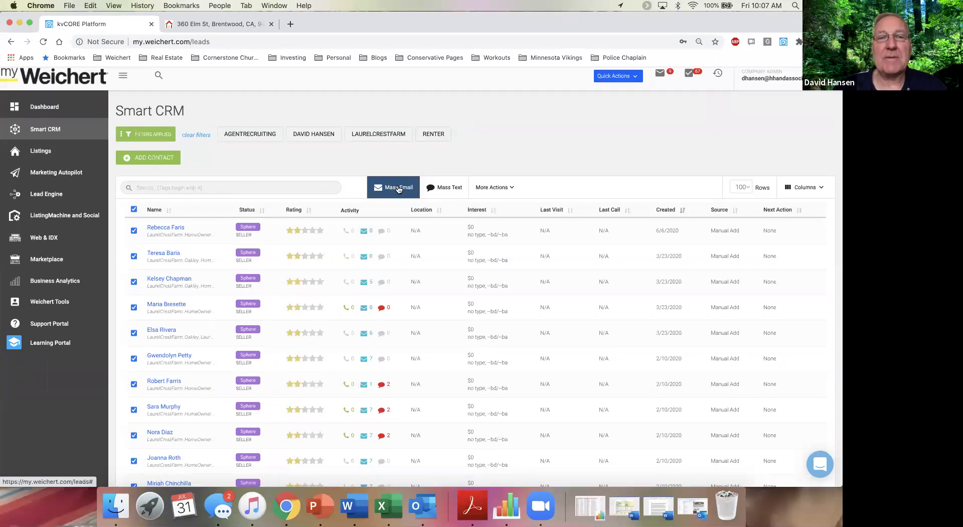
Start a Mass Email from the New Listing template with MLS ID 40914461.
left_click(398, 188)
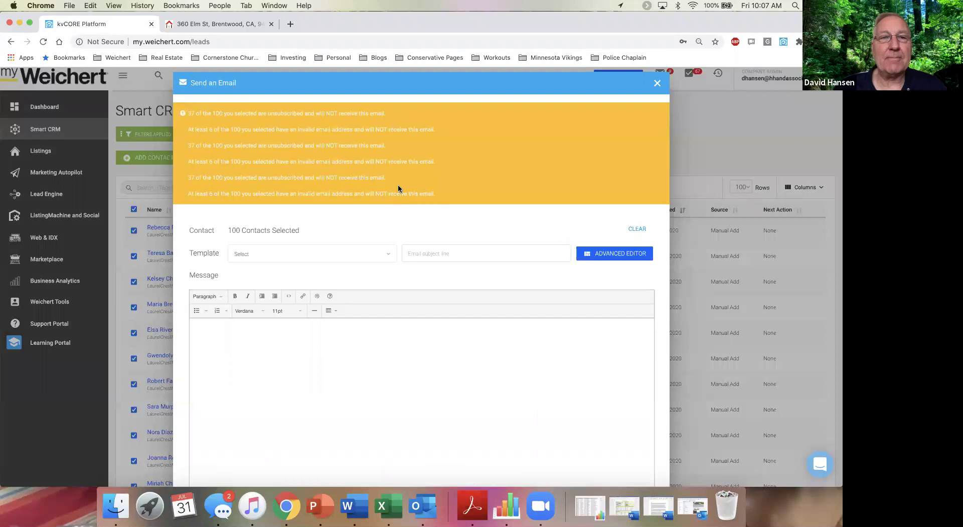
left_click(389, 257)
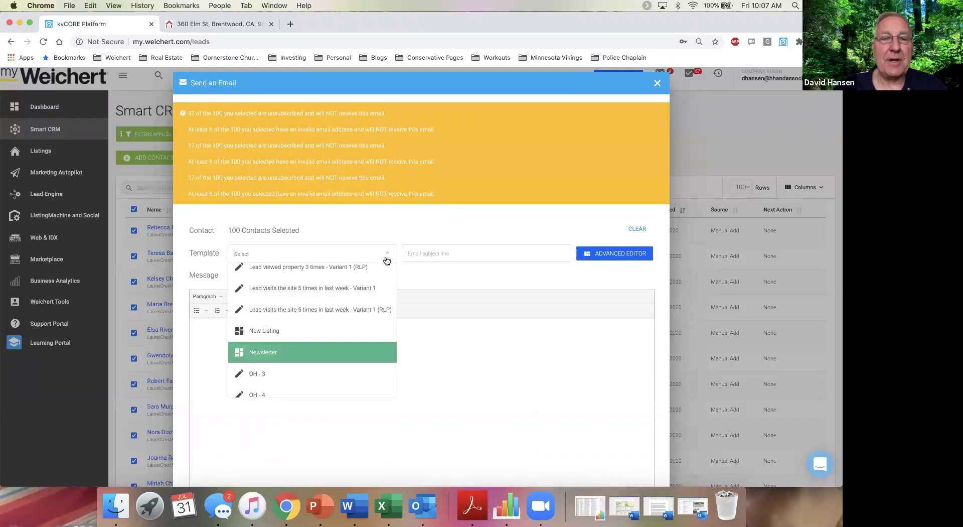
left_click(274, 332)
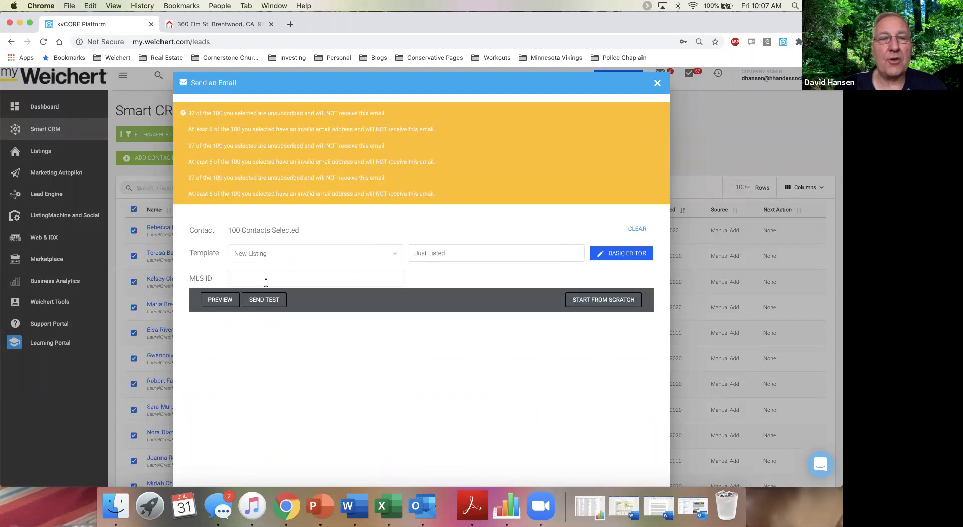
left_click(237, 276)
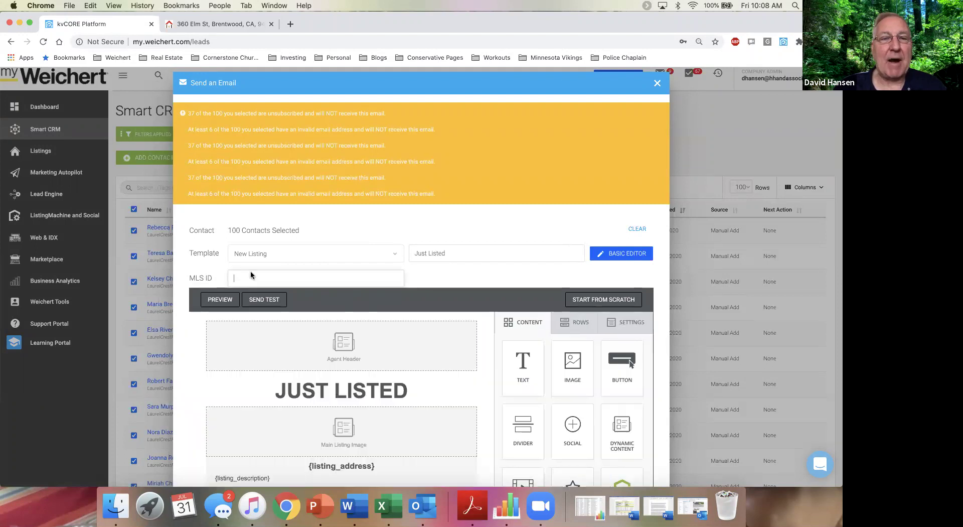
type("40914461")
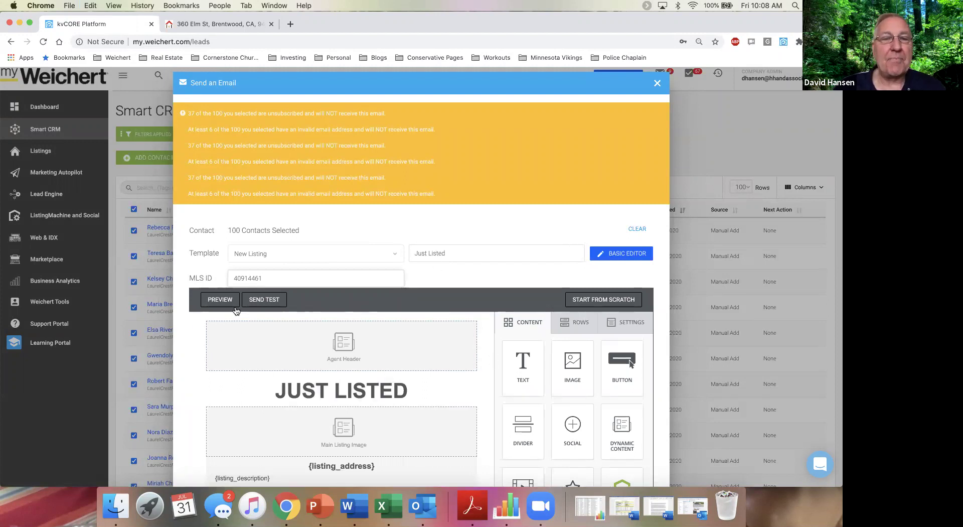
Preview the Just Listed email, then bring Outlook to the front.
left_click(221, 300)
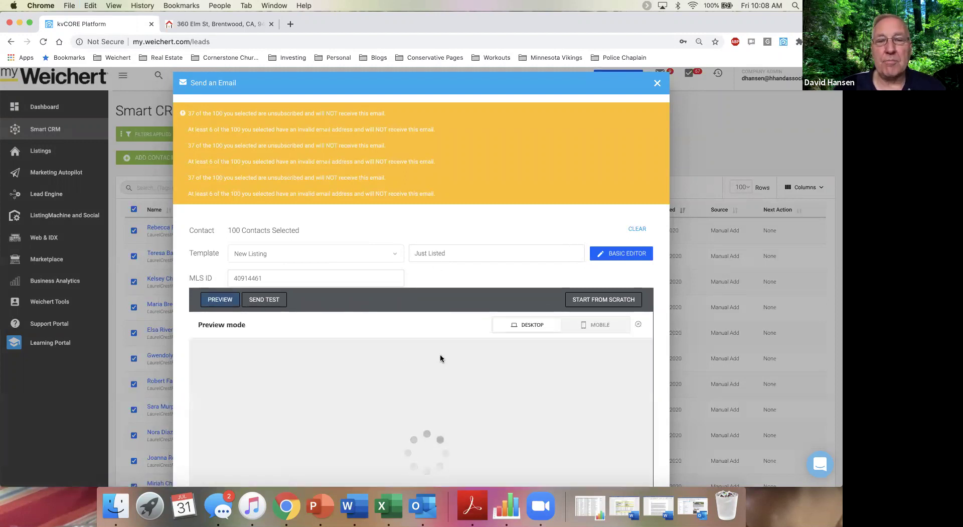
scroll(440, 358, "down", 3)
scroll(441, 358, "up", 3)
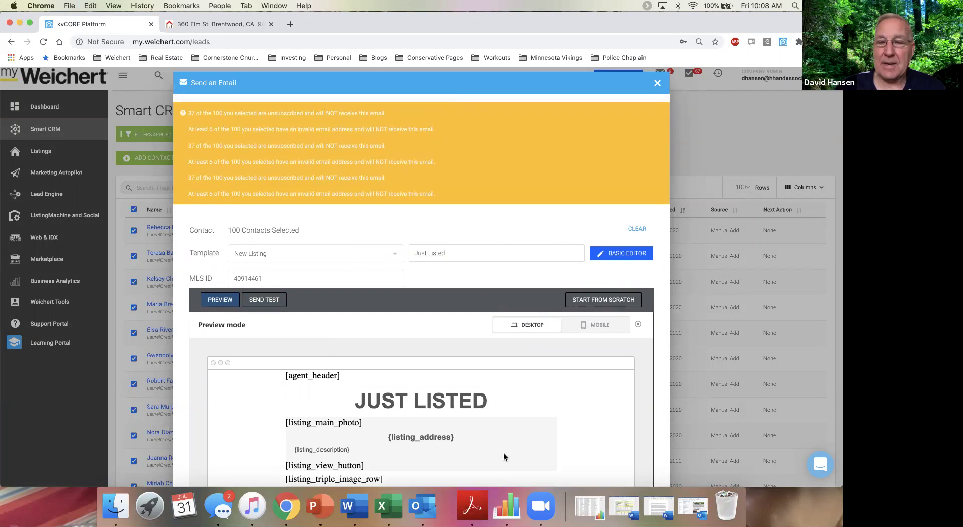
left_click(422, 509)
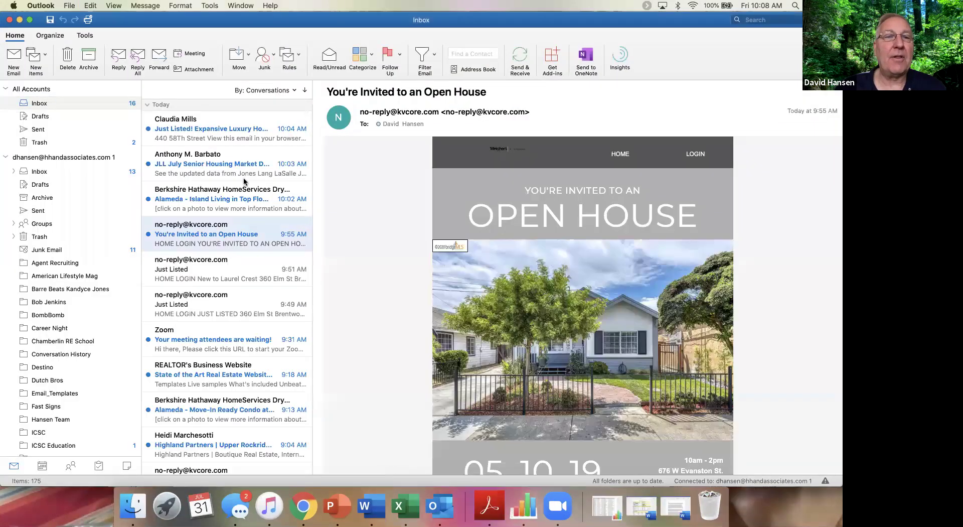
Read the 9:51 Just Listed email headed New to Laurel Crest, then close Outlook.
left_click(244, 270)
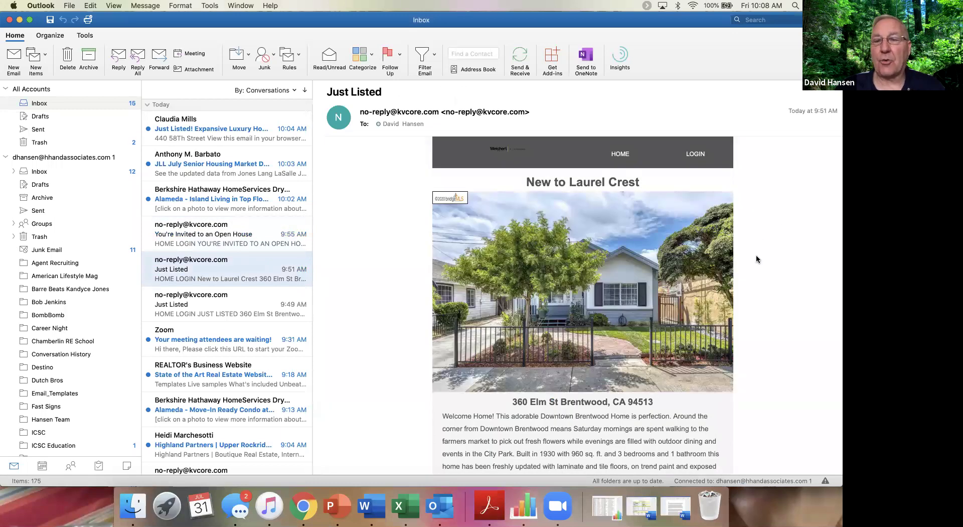
scroll(756, 255, "down", 5)
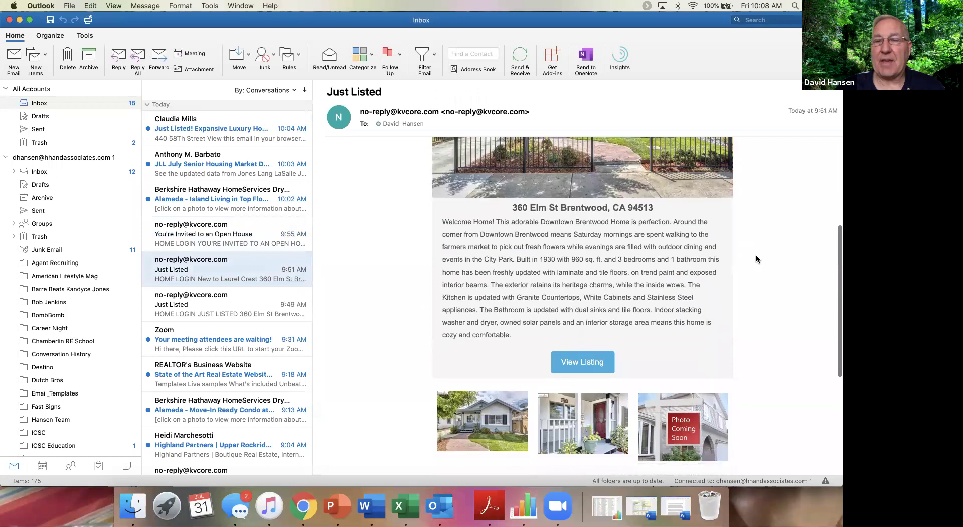
scroll(757, 259, "down", 3)
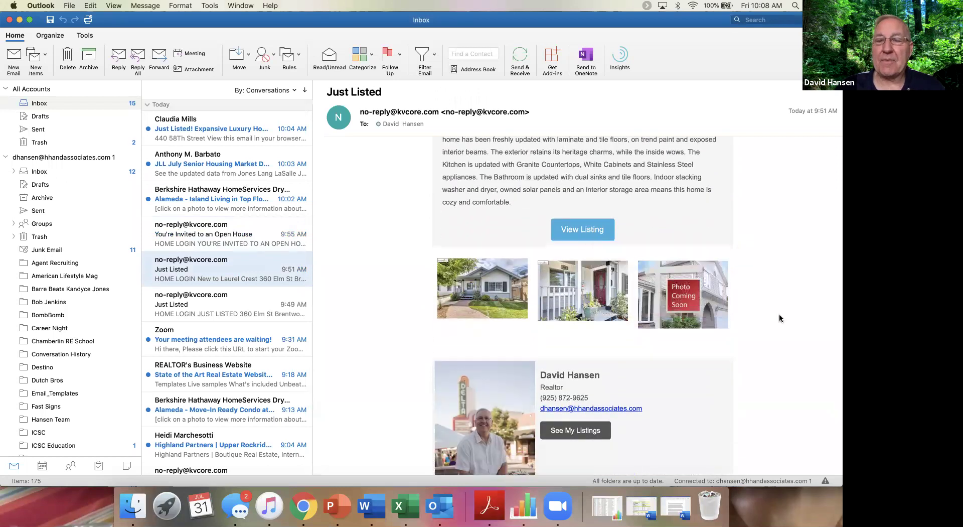
scroll(779, 318, "down", 2)
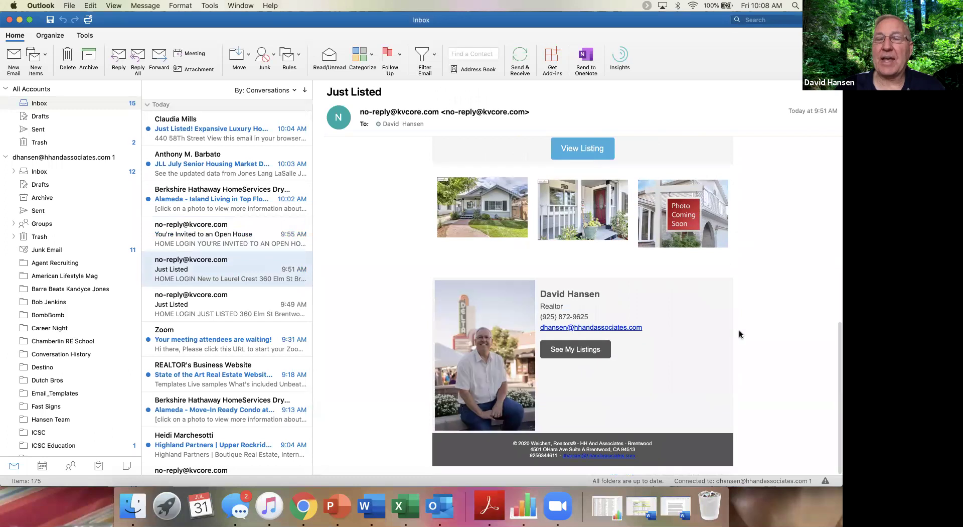
scroll(739, 334, "up", 8)
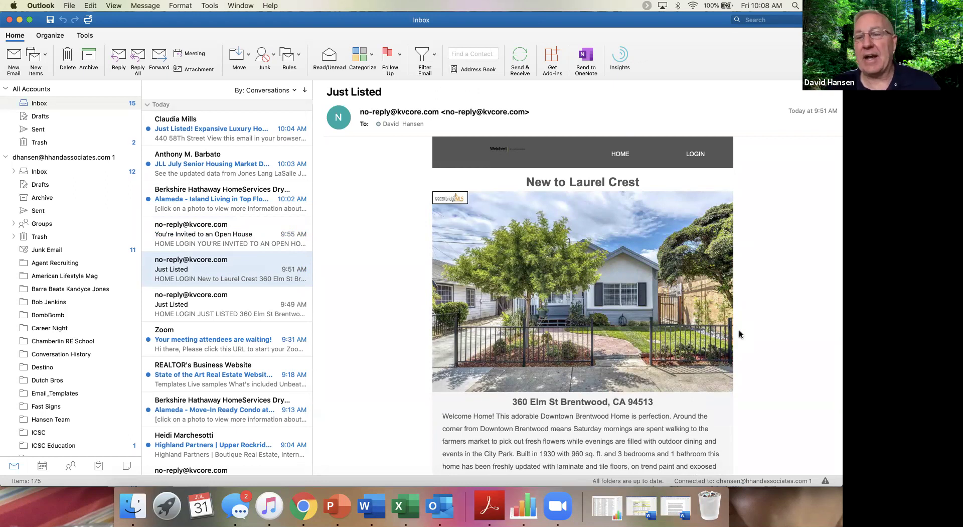
scroll(739, 334, "down", 5)
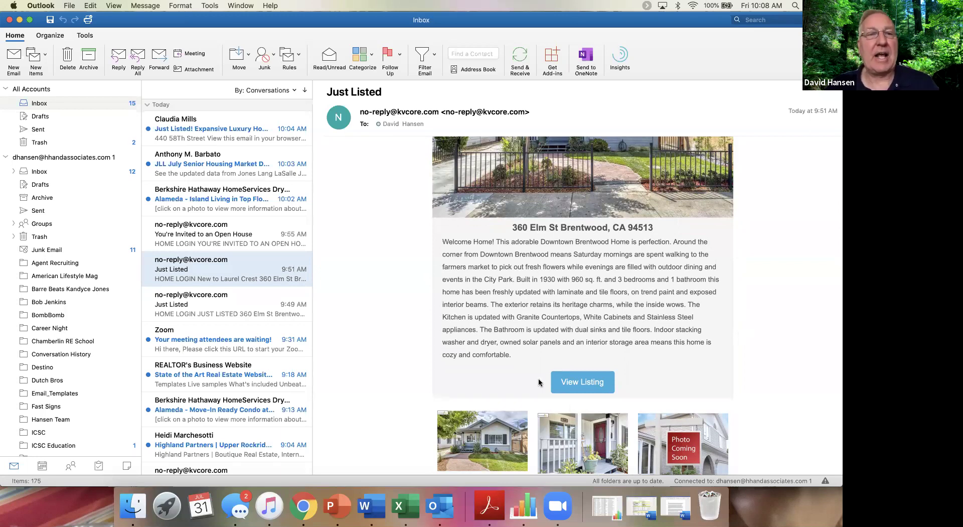
left_click(10, 20)
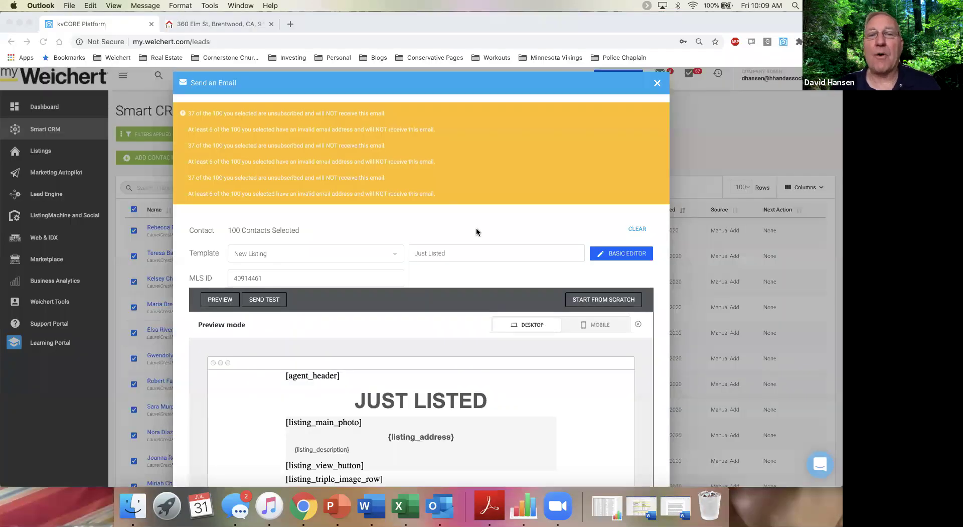
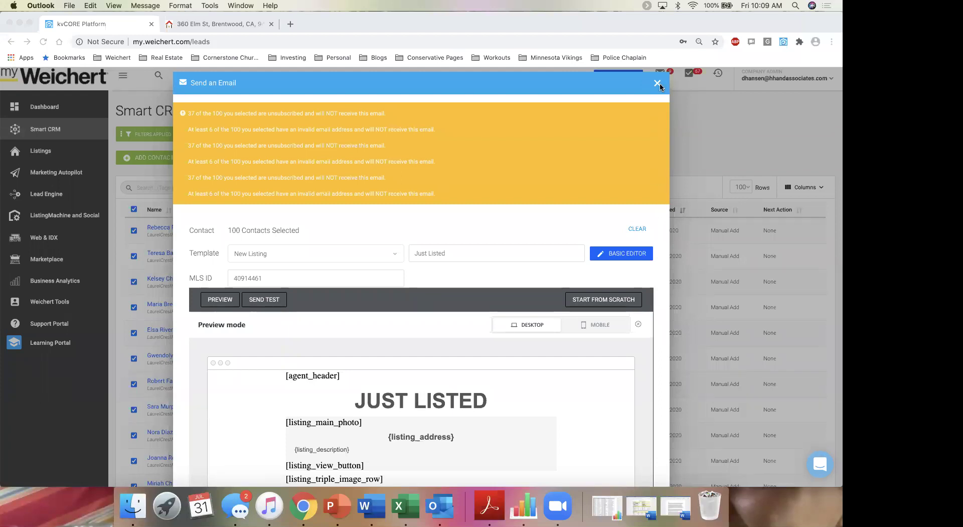
left_click(587, 86)
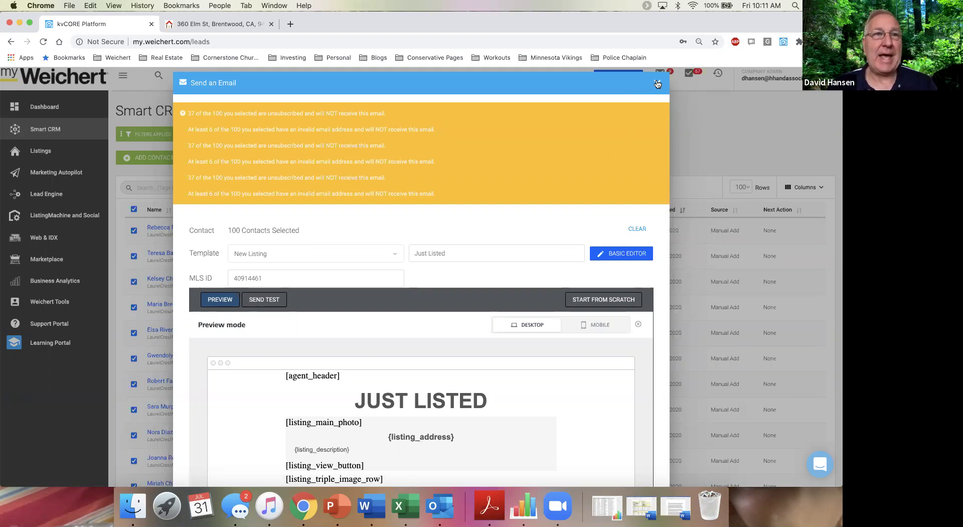
Load the Weichert agent home website in the listing tab.
left_click(190, 25)
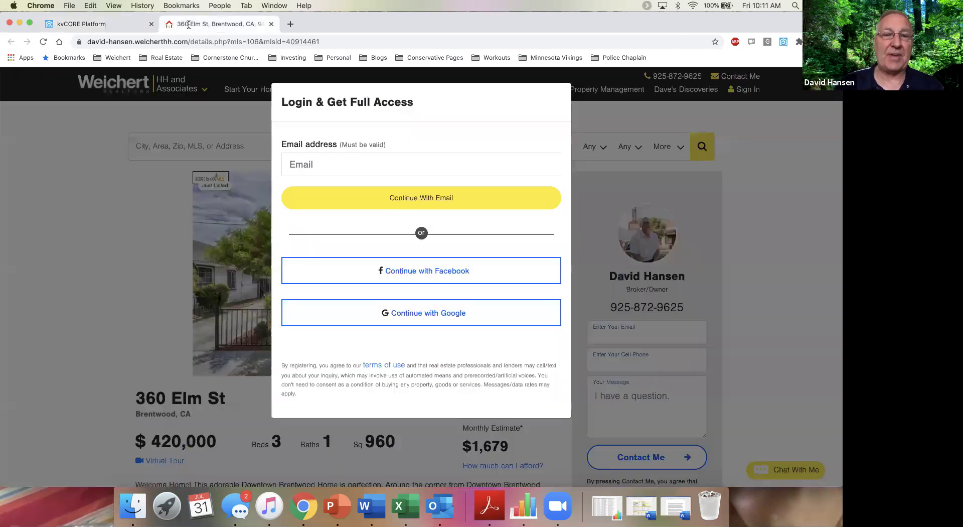
left_click(130, 44)
type("welcom")
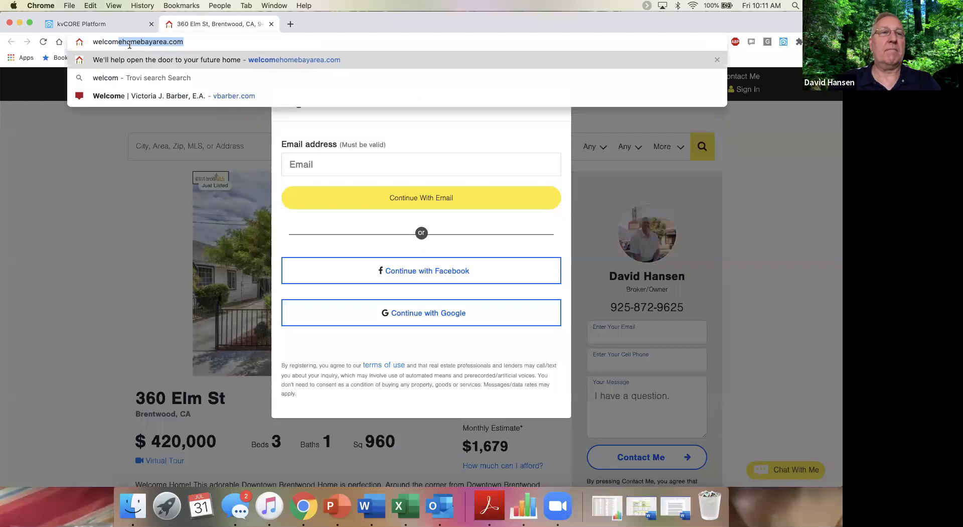
key("Return")
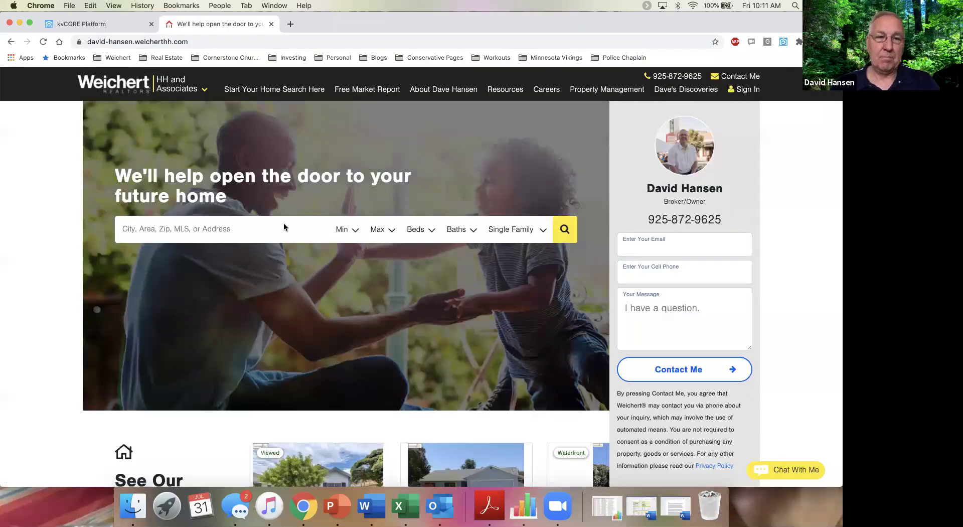
left_click(282, 90)
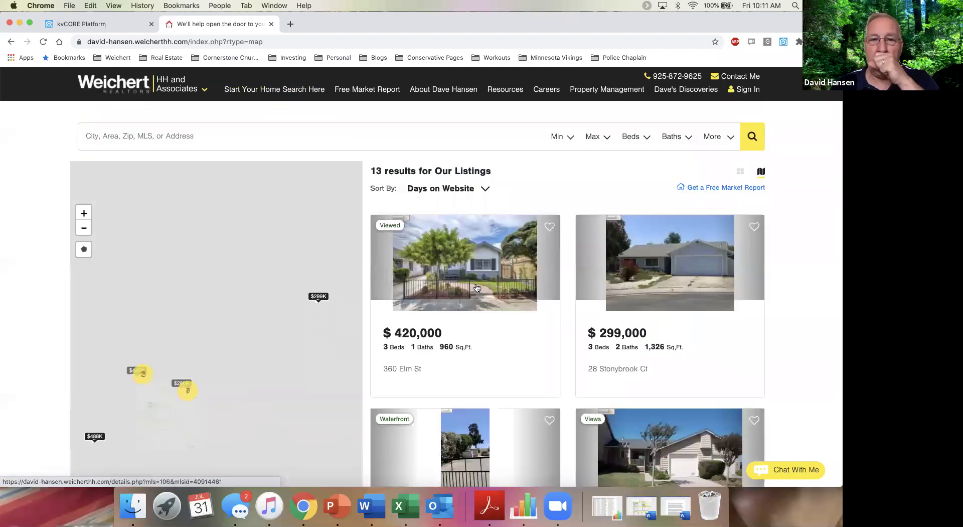
scroll(477, 287, "down", 3)
scroll(476, 287, "down", 12)
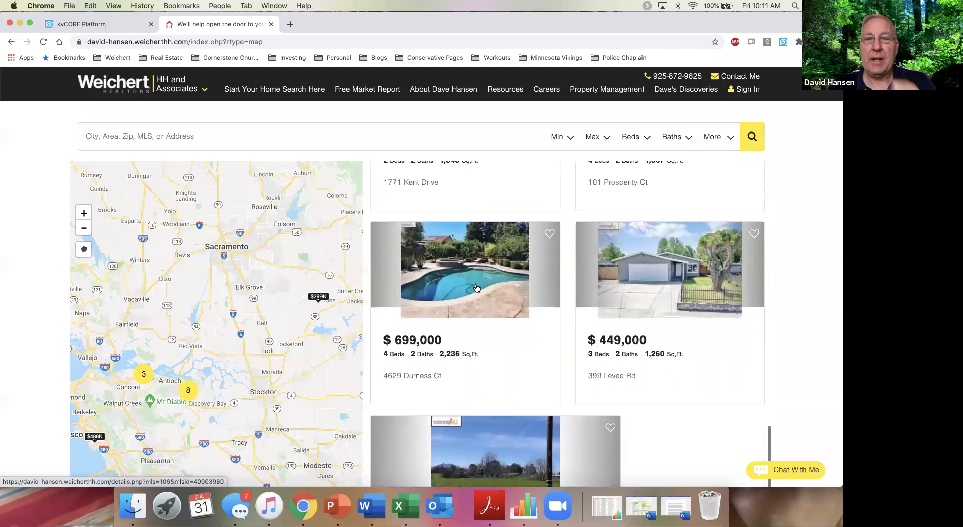
left_click(419, 377)
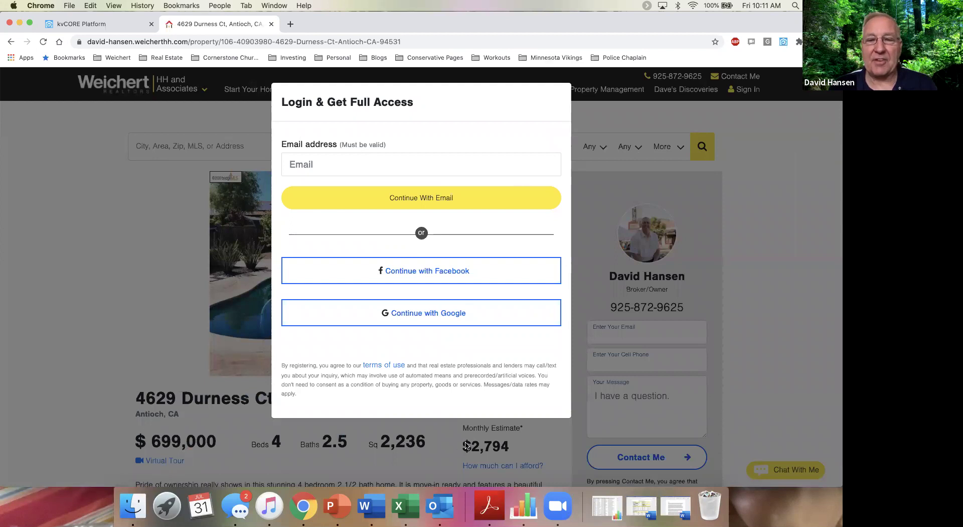
left_click(91, 25)
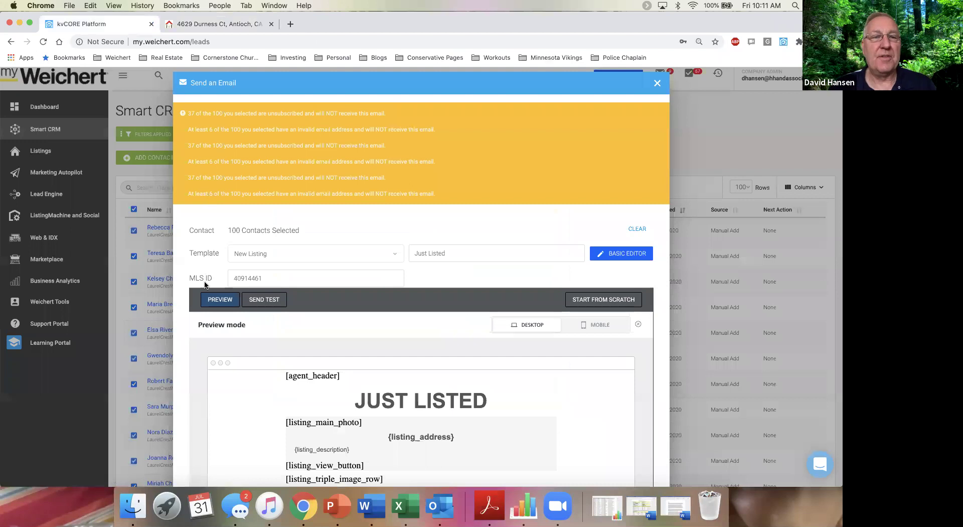
Open the Template dropdown and scroll up to the Holiday - Thanksgiving templates.
left_click(306, 253)
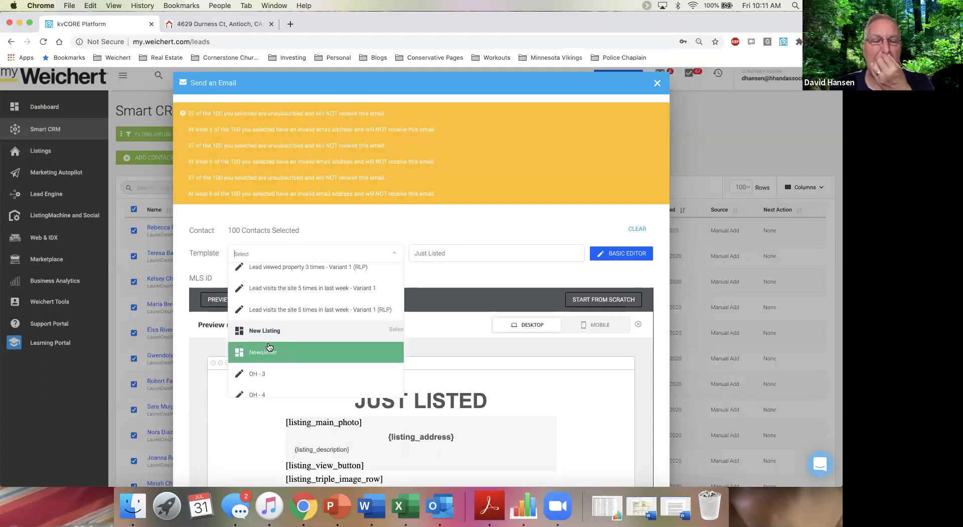
scroll(271, 343, "up", 5)
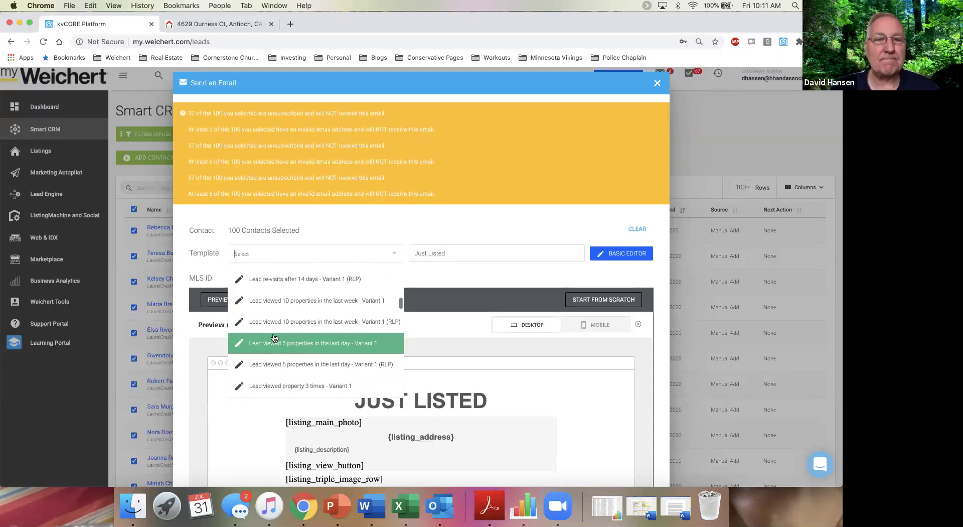
scroll(274, 337, "up", 3)
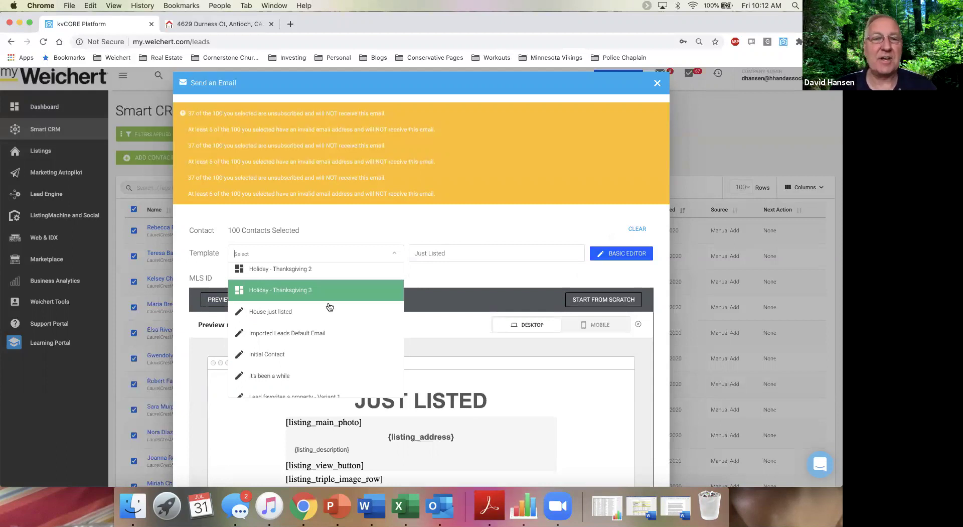
Load the Holiday - Thanksgiving 3 template and toggle the preview off and back on.
left_click(282, 290)
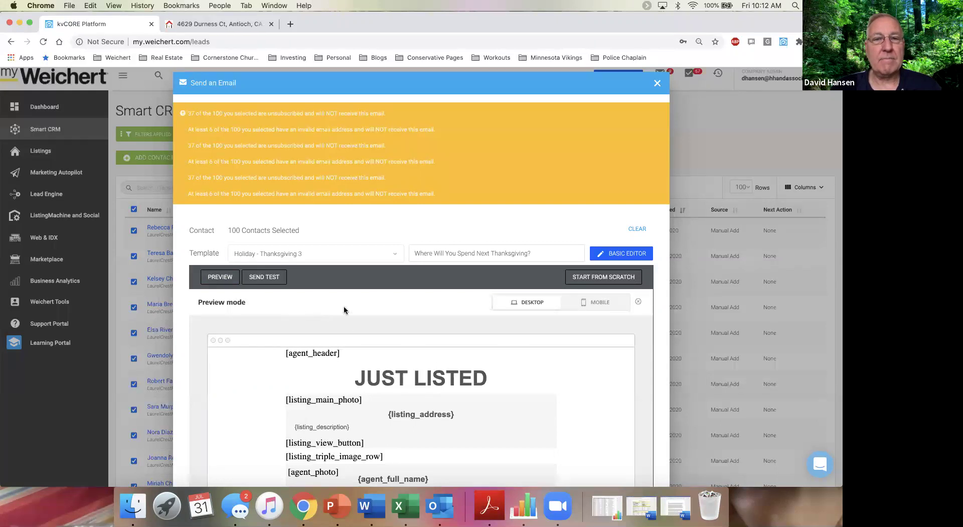
left_click(221, 277)
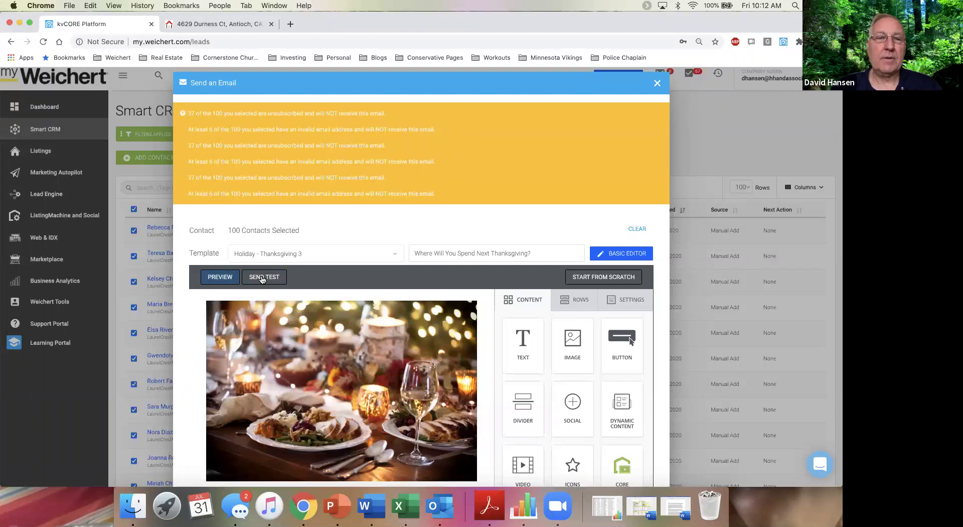
left_click(214, 279)
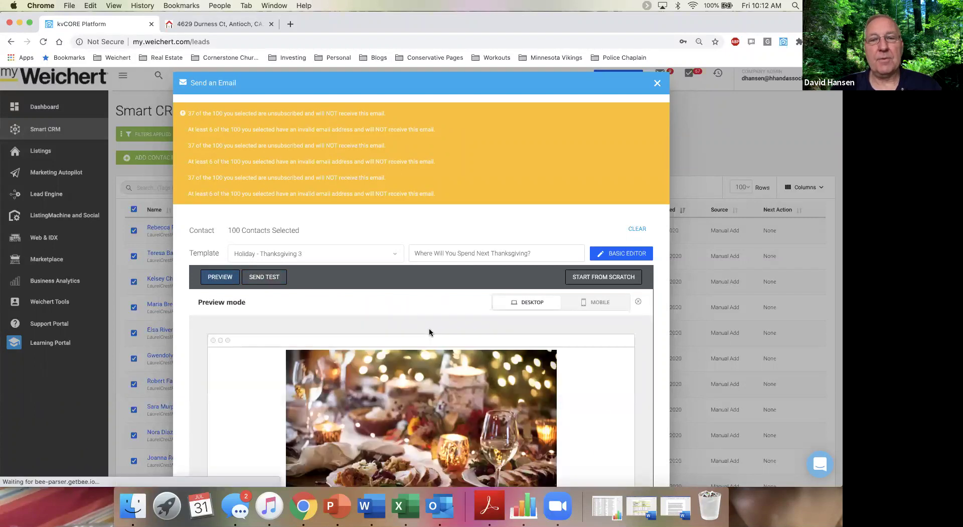
scroll(429, 331, "down", 2)
scroll(429, 331, "down", 5)
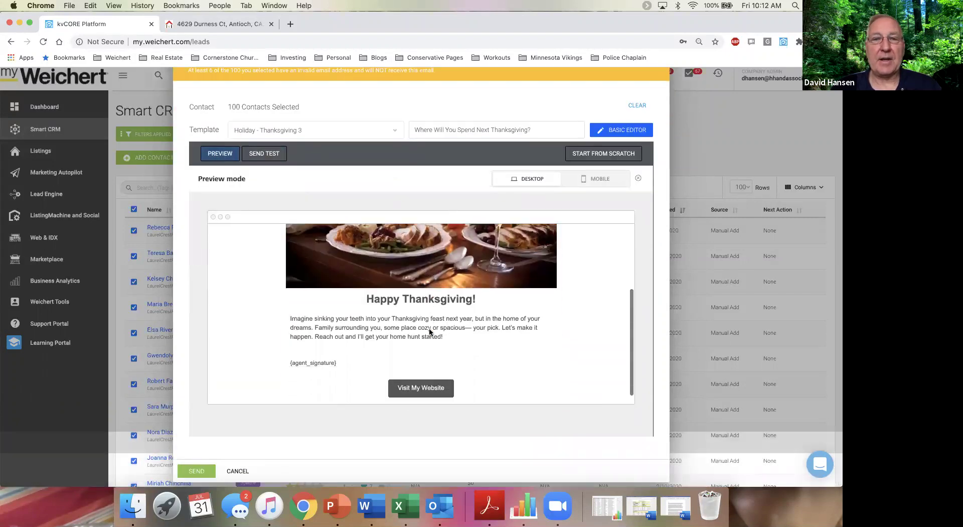
scroll(429, 327, "up", 5)
Switch the email preview to mobile view.
left_click(598, 179)
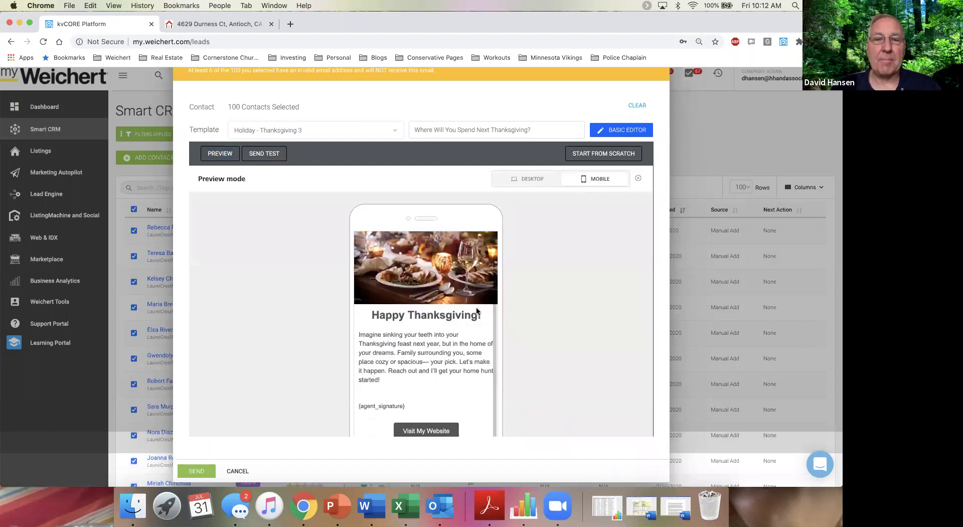
scroll(477, 311, "up", 1)
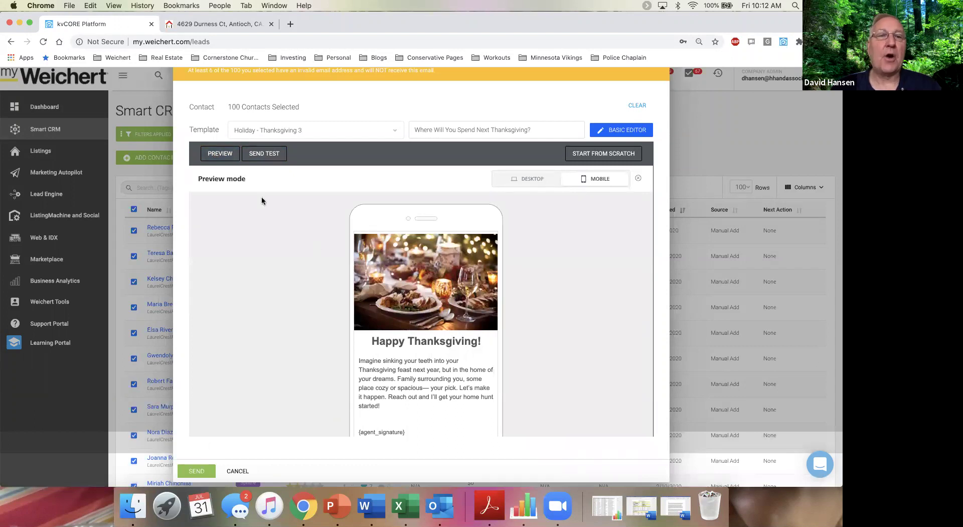
scroll(262, 200, "up", 3)
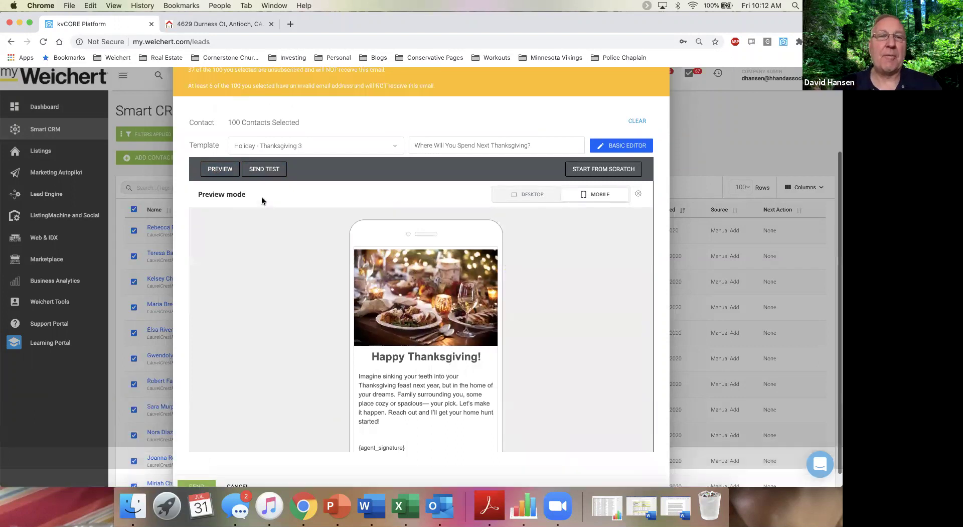
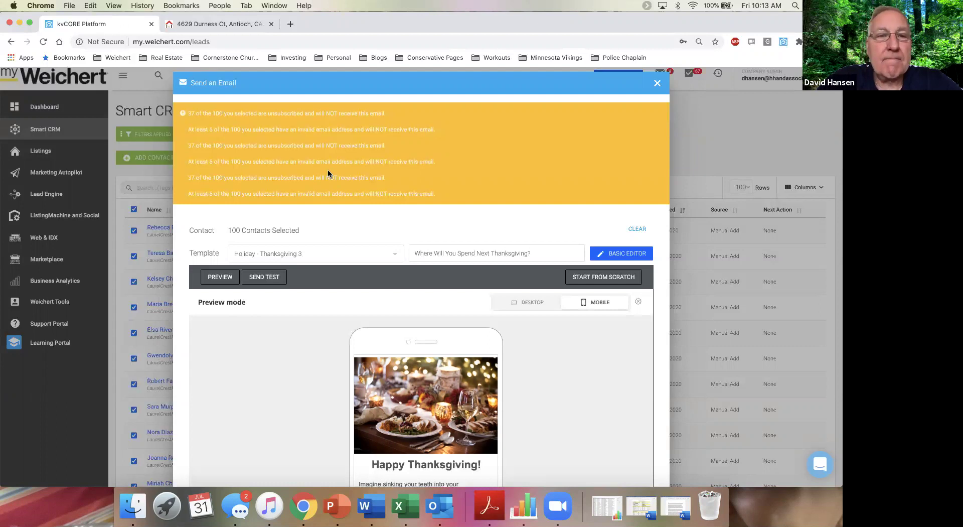
Discard the unsent email draft, deselect every contact and clear the applied CRM filters.
left_click(657, 83)
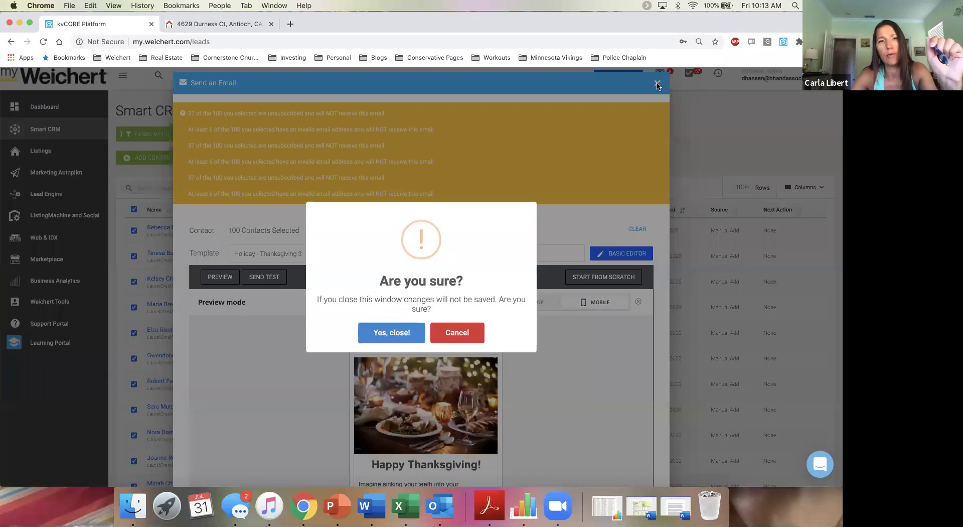
left_click(400, 333)
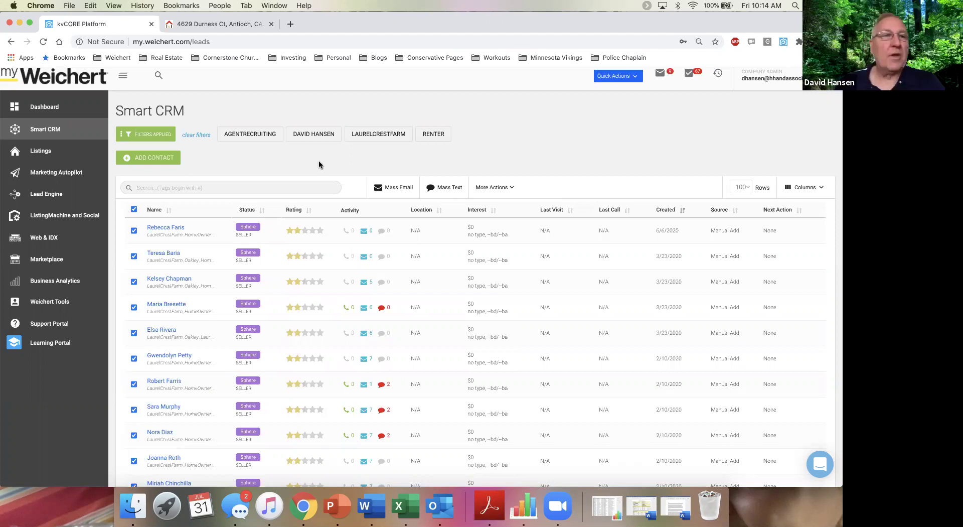
left_click(234, 136)
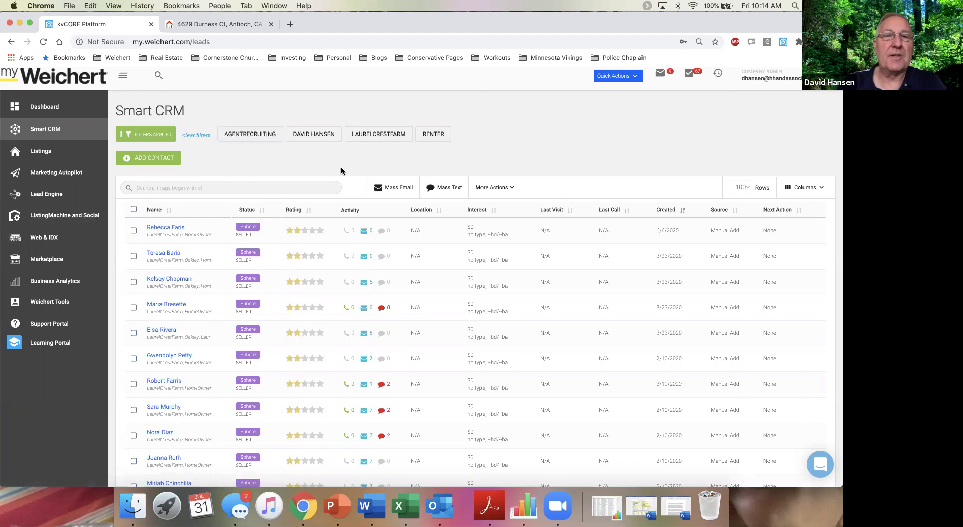
left_click(203, 136)
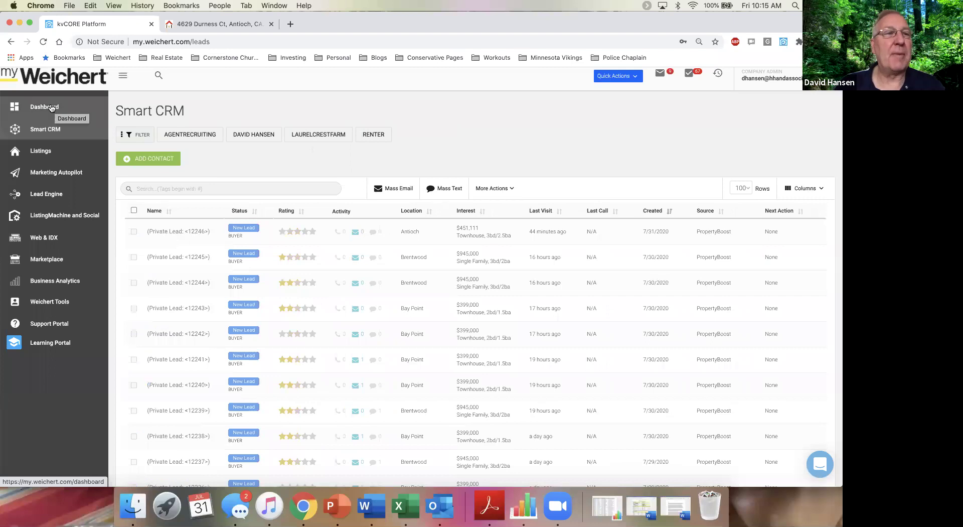
Open the Dashboard and filter its activity feed to a single agent.
left_click(49, 108)
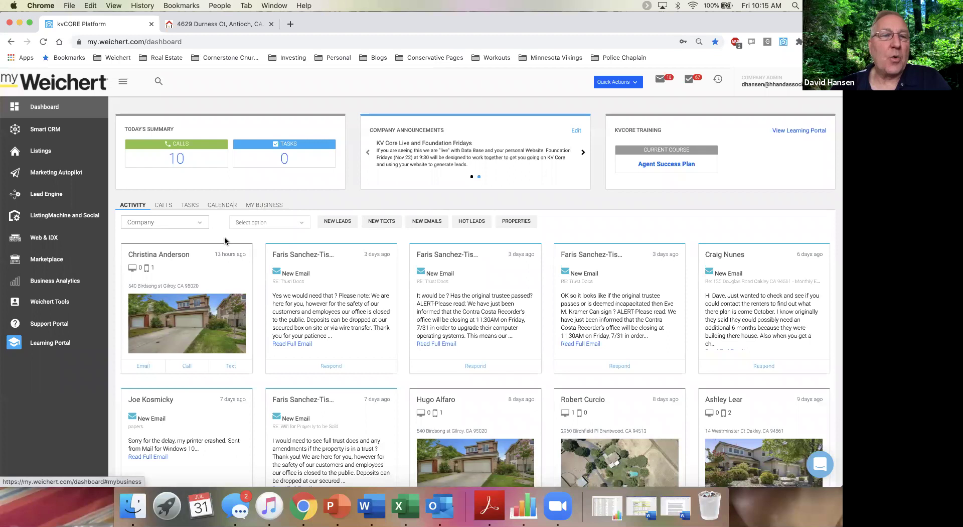
left_click(199, 222)
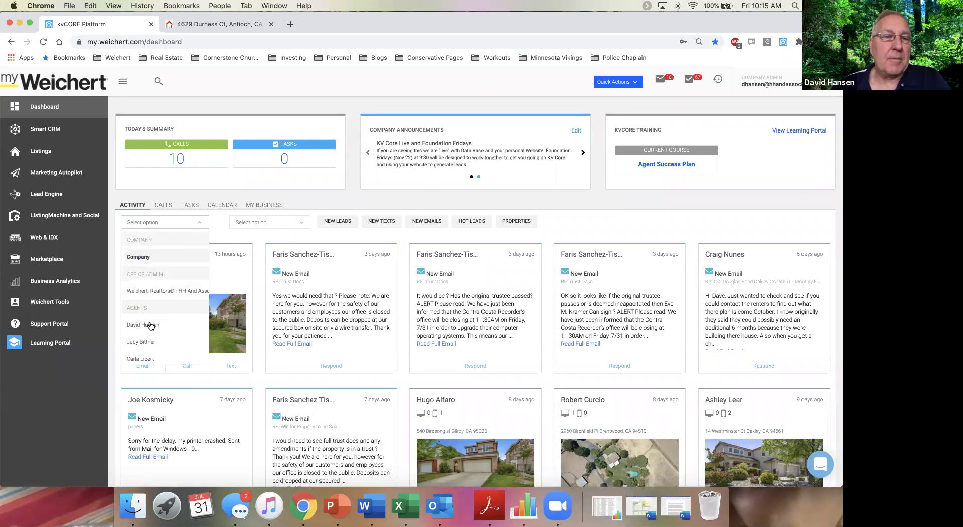
left_click(149, 324)
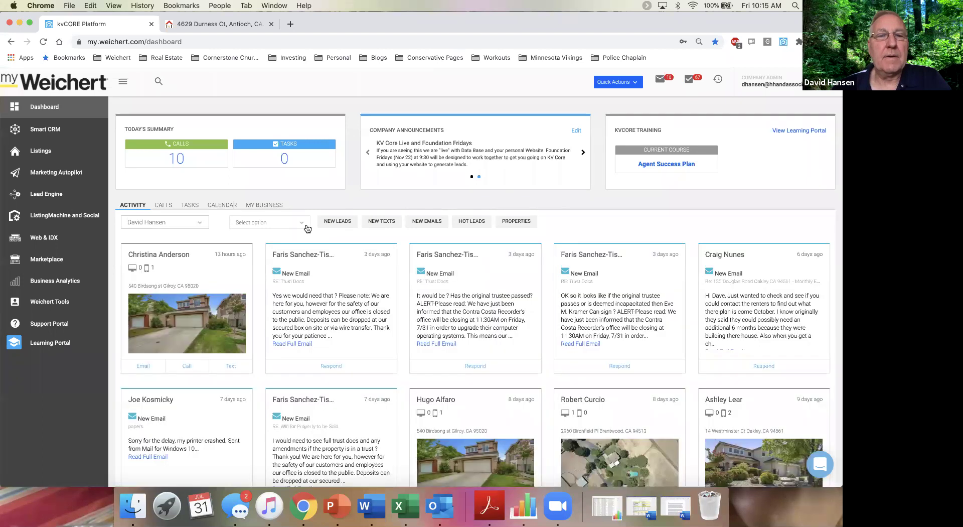
Limit the agent's activity feed to Property Views and scroll through the cards.
left_click(305, 225)
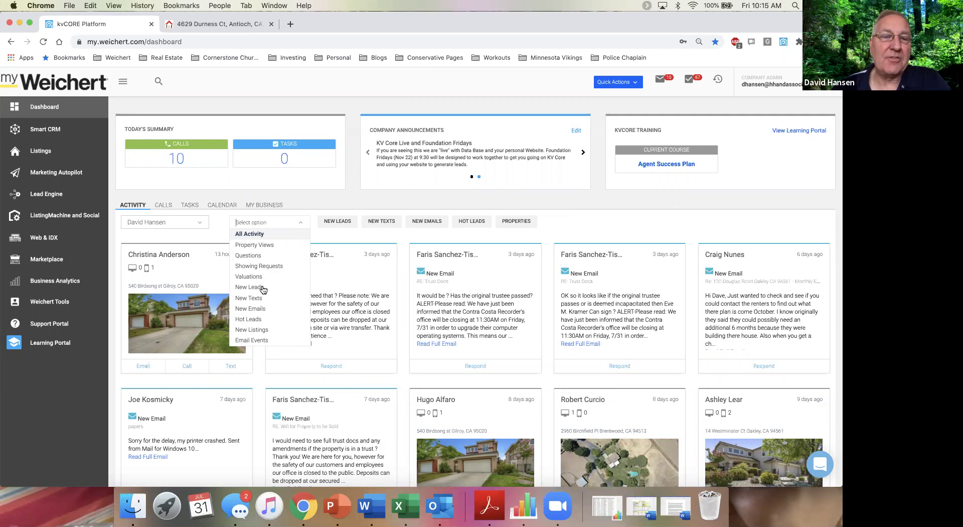
left_click(264, 246)
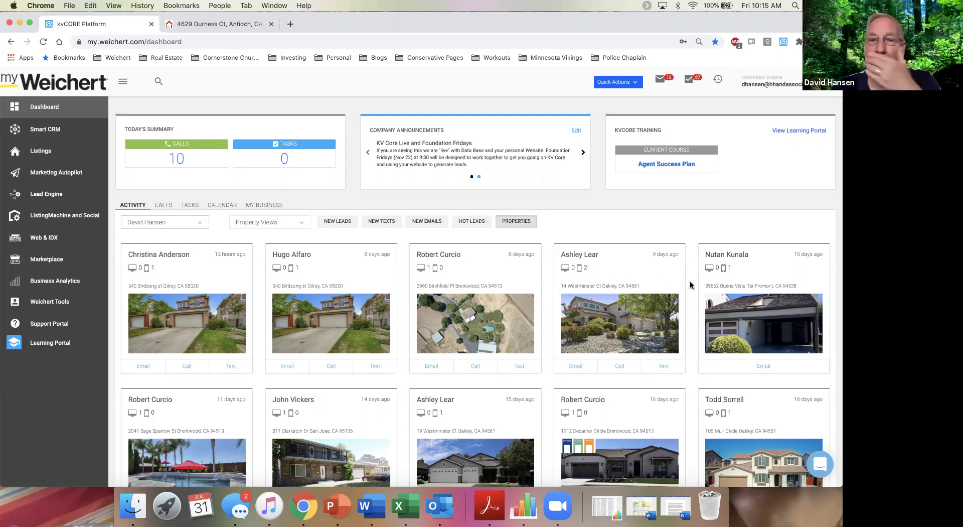
scroll(690, 285, "down", 3)
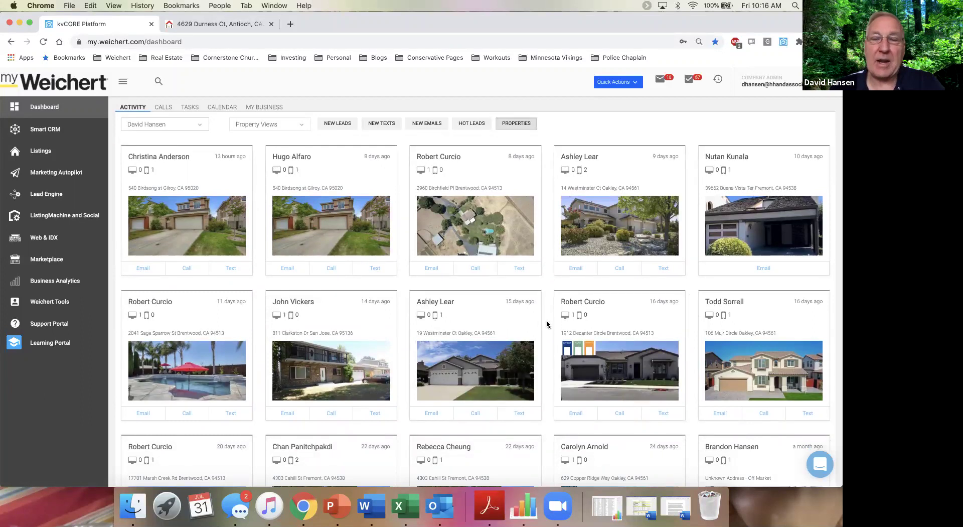
Cycle the activity feed through the Questions, Showing Requests and Valuations filters.
mouse_move(422, 202)
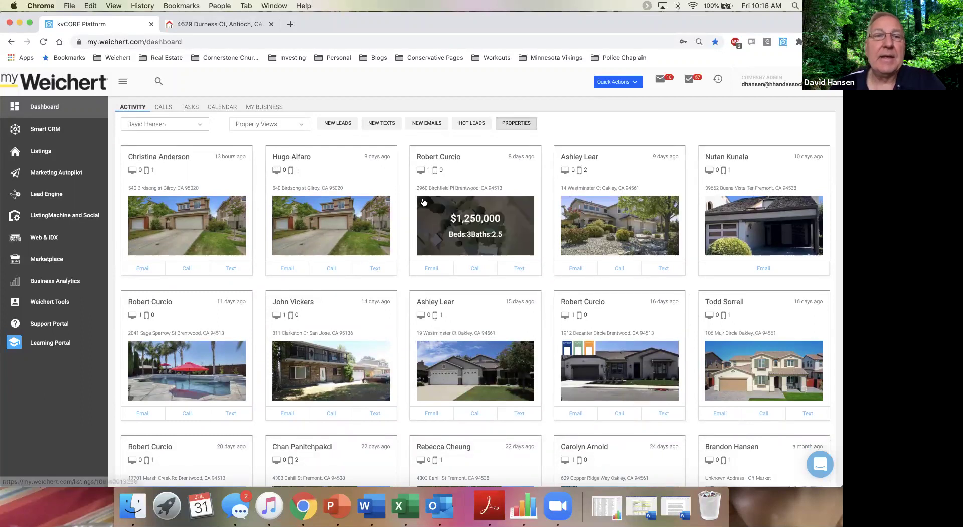
left_click(304, 126)
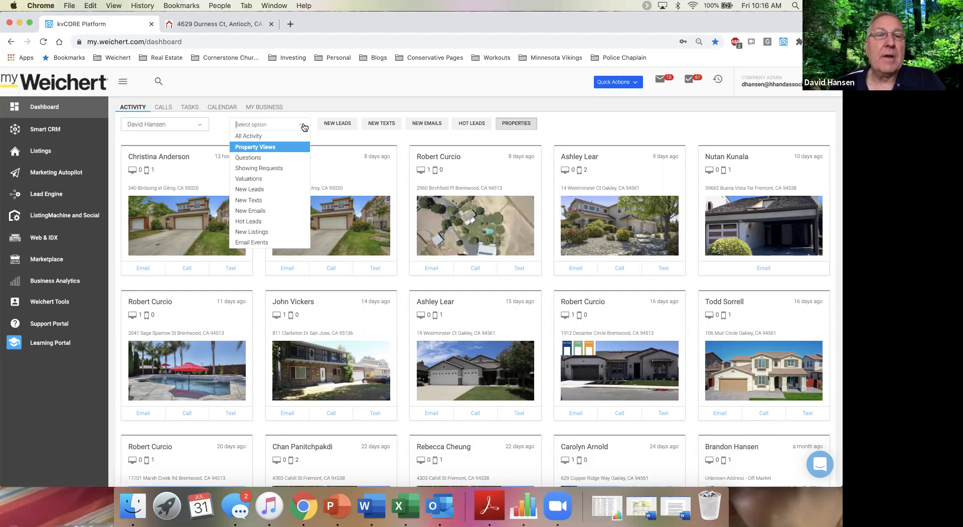
left_click(261, 158)
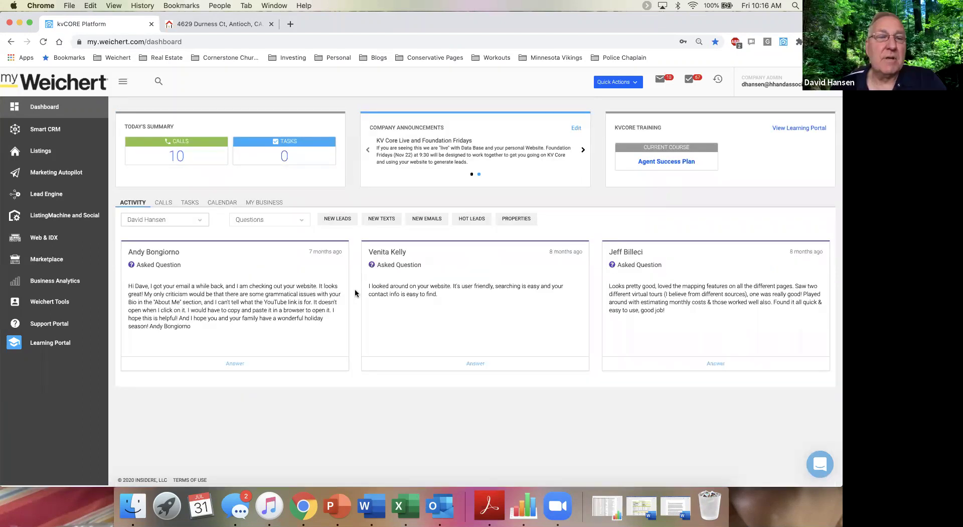
left_click(300, 224)
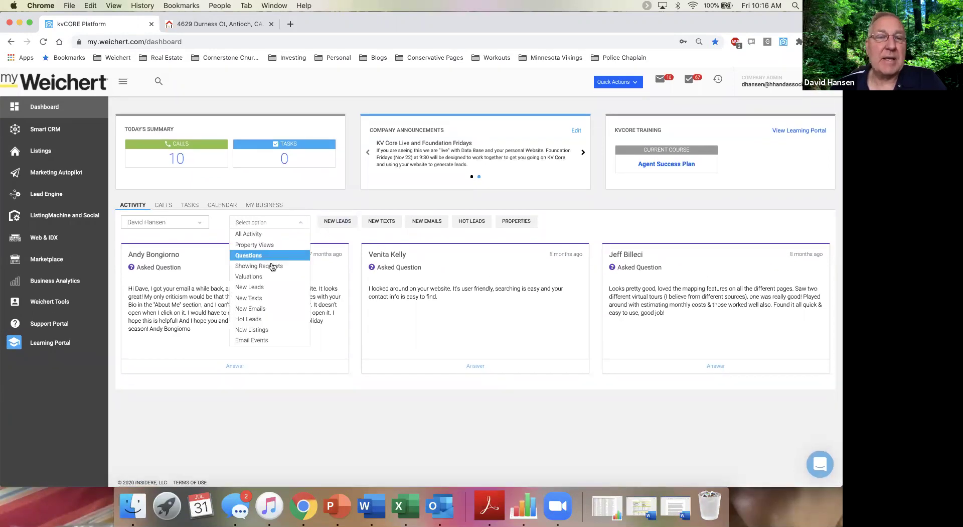
left_click(271, 266)
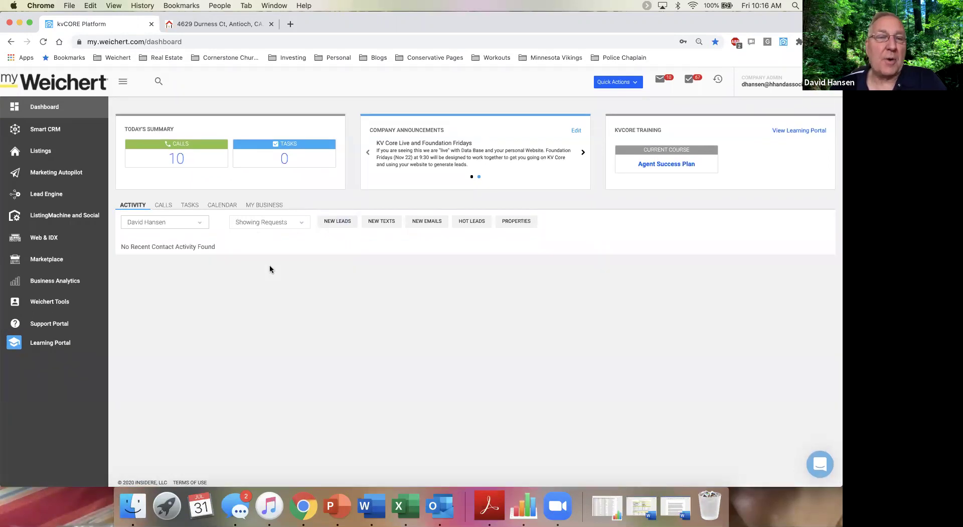
left_click(303, 223)
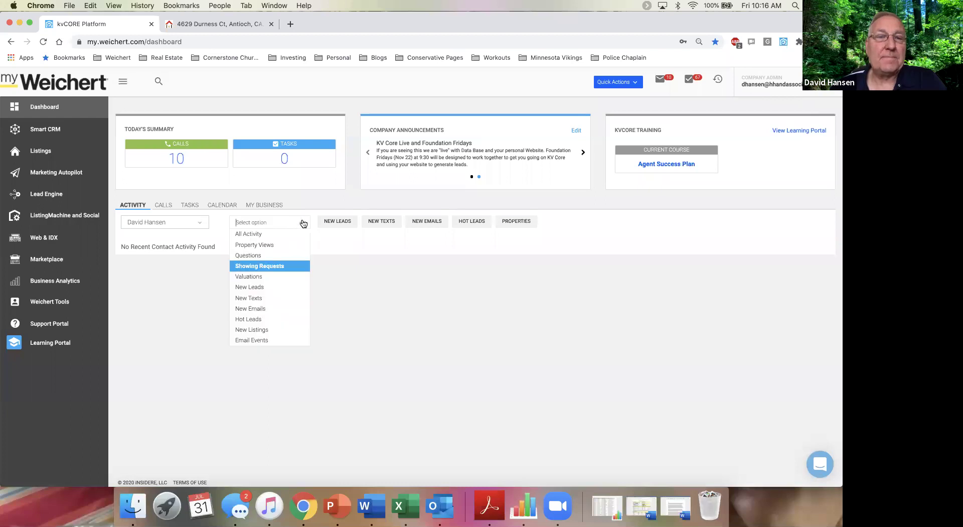
left_click(267, 276)
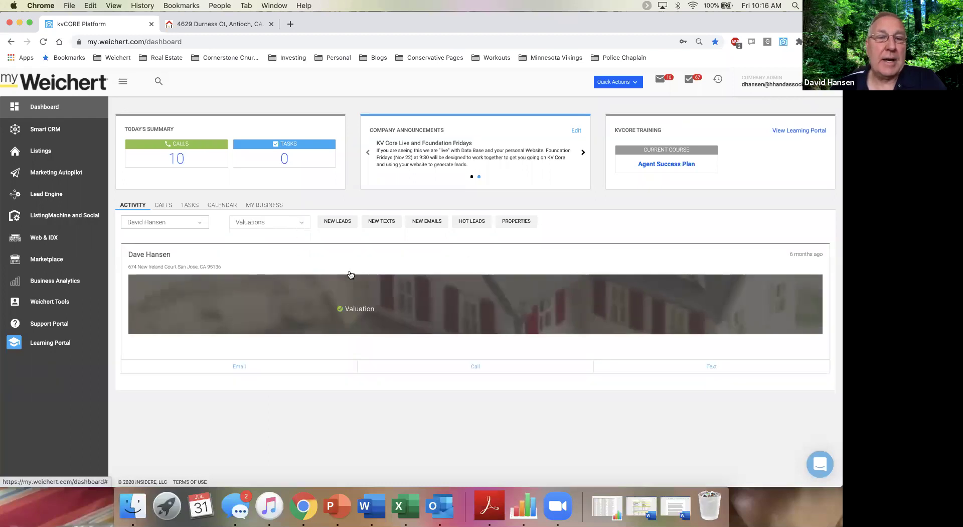
scroll(423, 273, "down", 1)
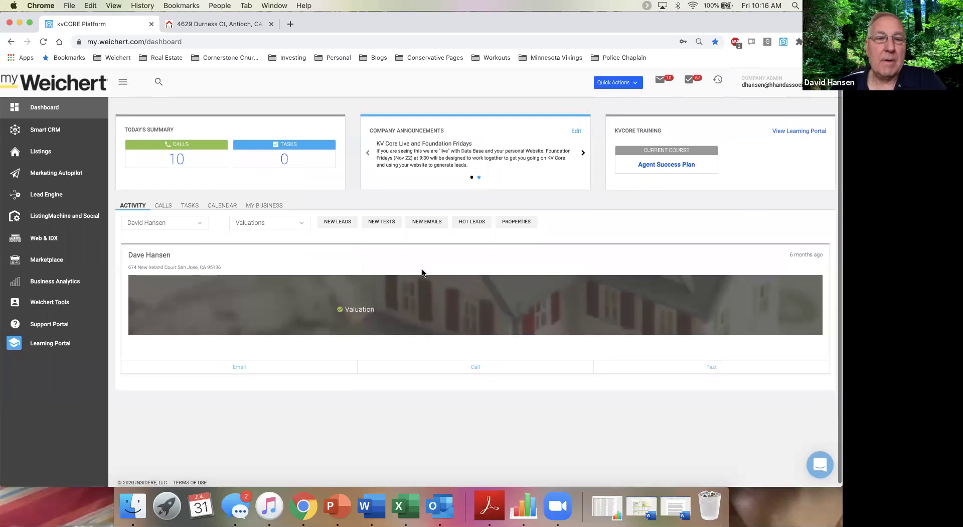
Filter the activity feed to New Leads, then switch it to New Texts.
left_click(303, 224)
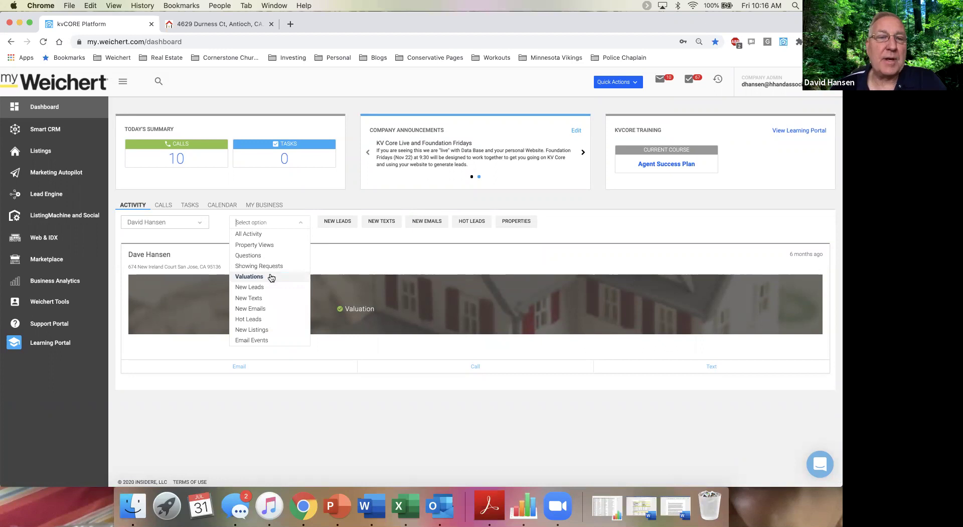
left_click(258, 286)
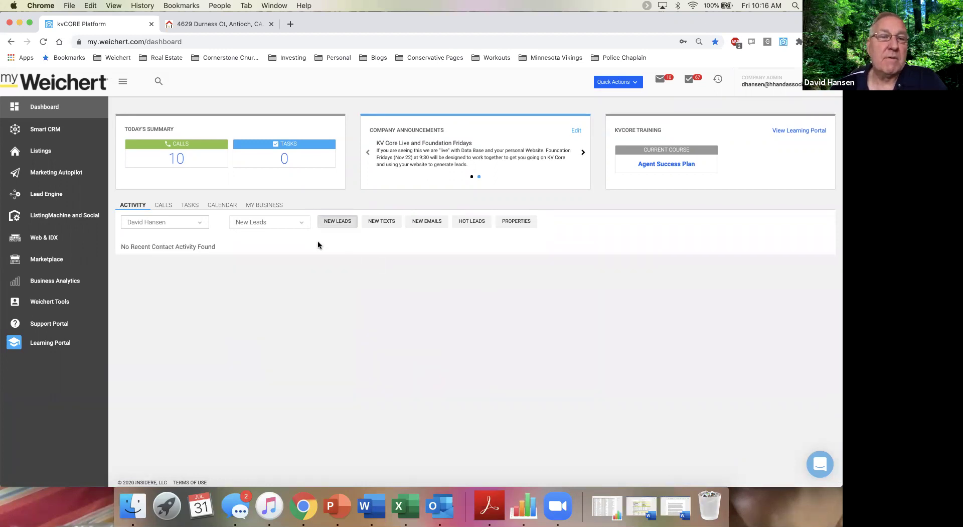
left_click(300, 223)
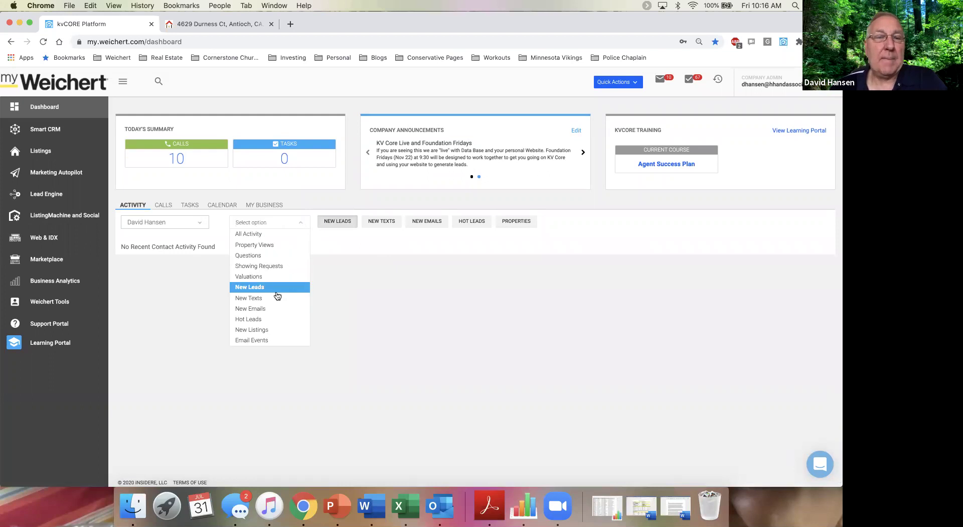
left_click(259, 299)
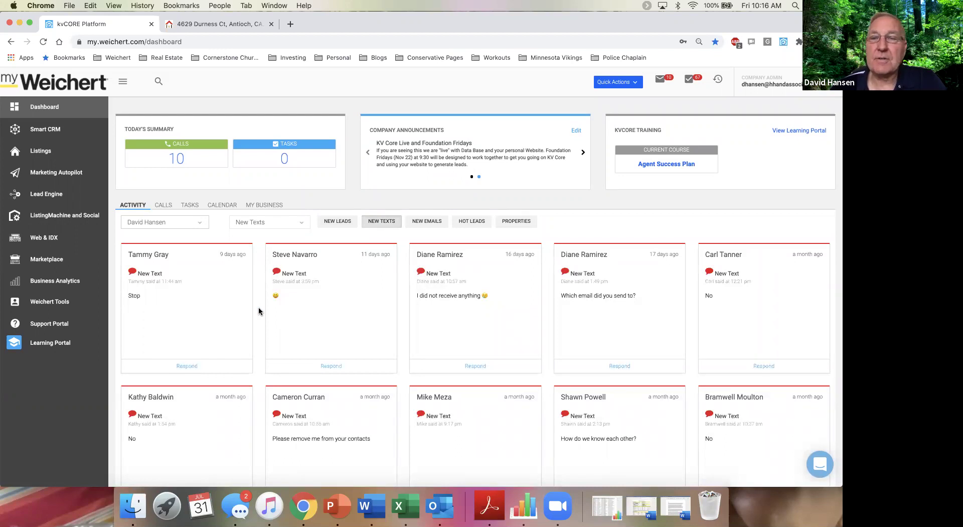
Switch the activity feed from New Texts to Hot Leads.
scroll(259, 308, "down", 2)
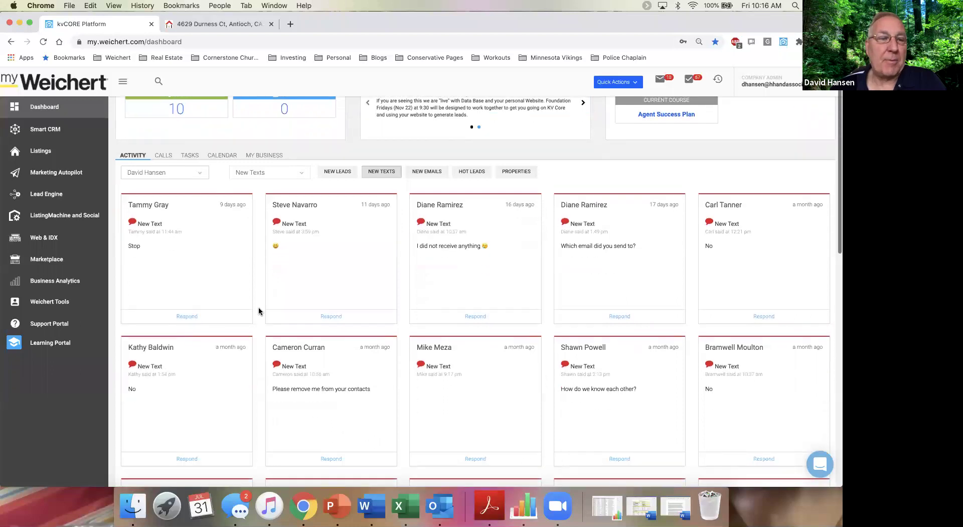
scroll(259, 301, "up", 2)
scroll(258, 299, "down", 1)
left_click(300, 222)
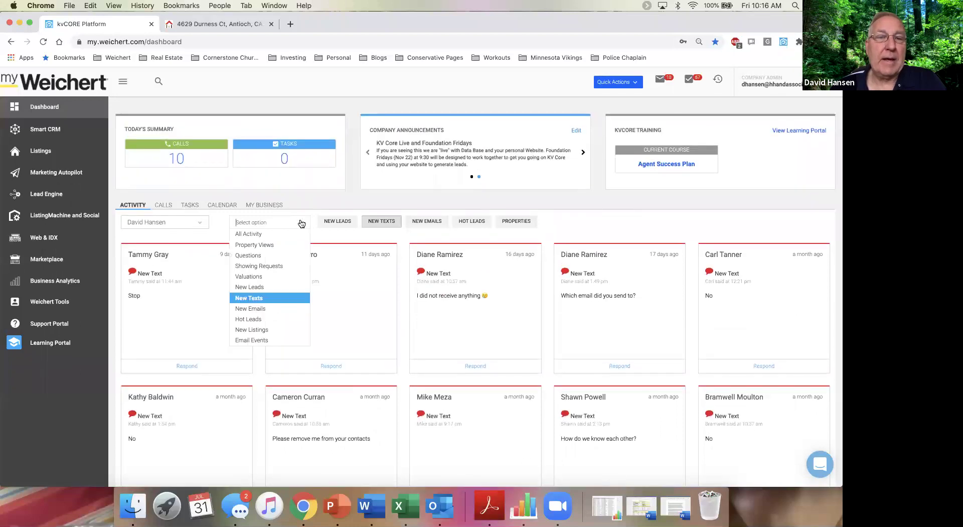
left_click(254, 319)
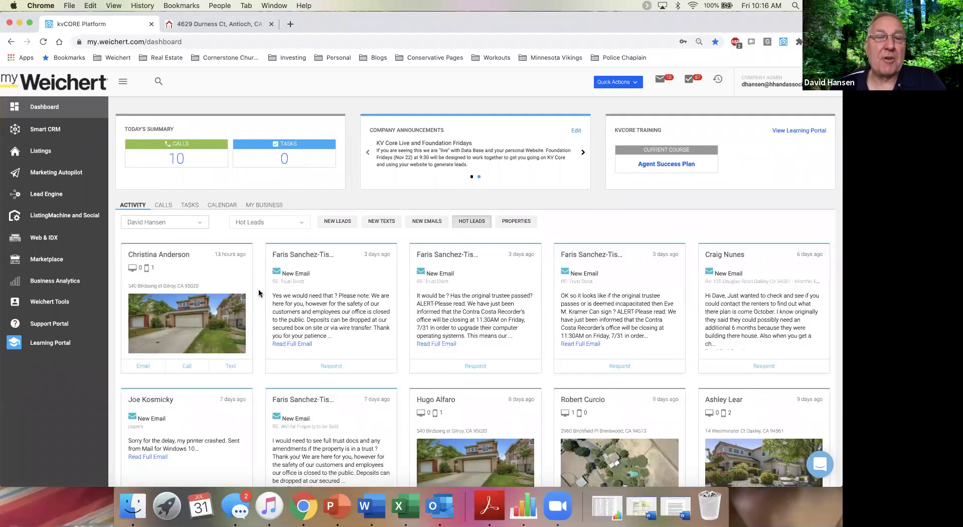
Browse the Hot Leads activity cards, then set the feed back to All Activity.
scroll(259, 293, "down", 4)
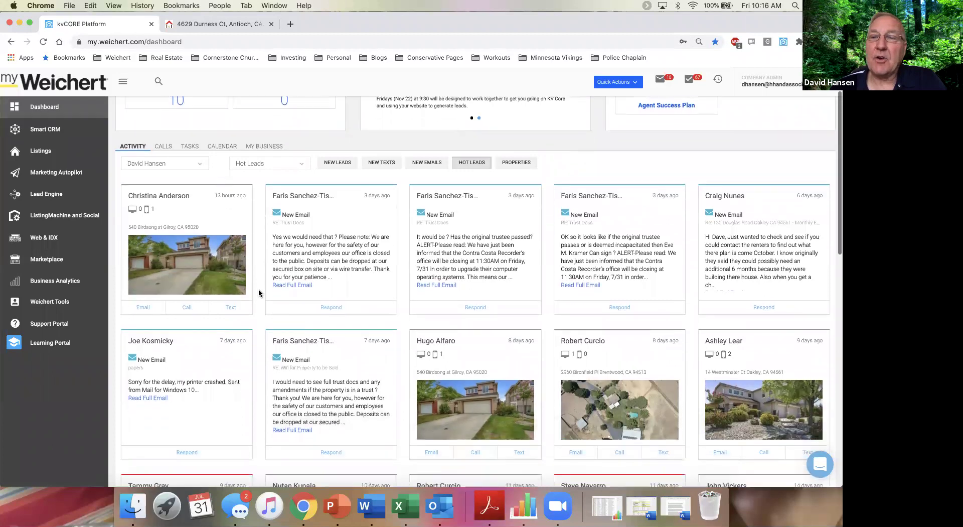
scroll(259, 293, "down", 4)
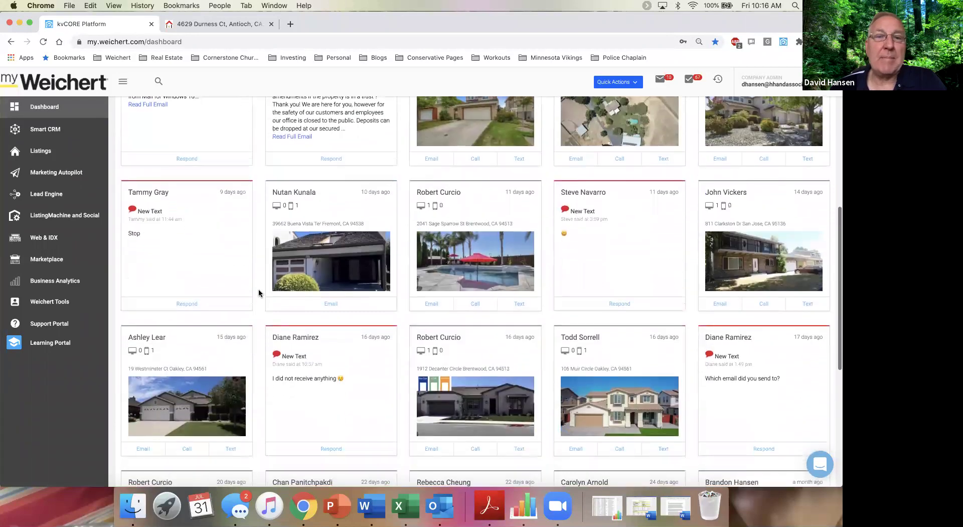
scroll(259, 292, "up", 12)
scroll(259, 293, "down", 3)
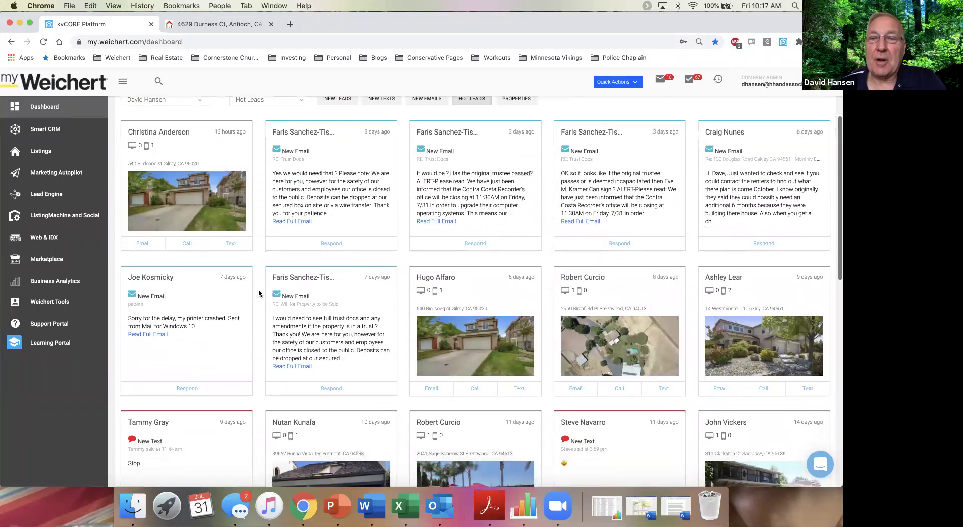
scroll(258, 292, "up", 3)
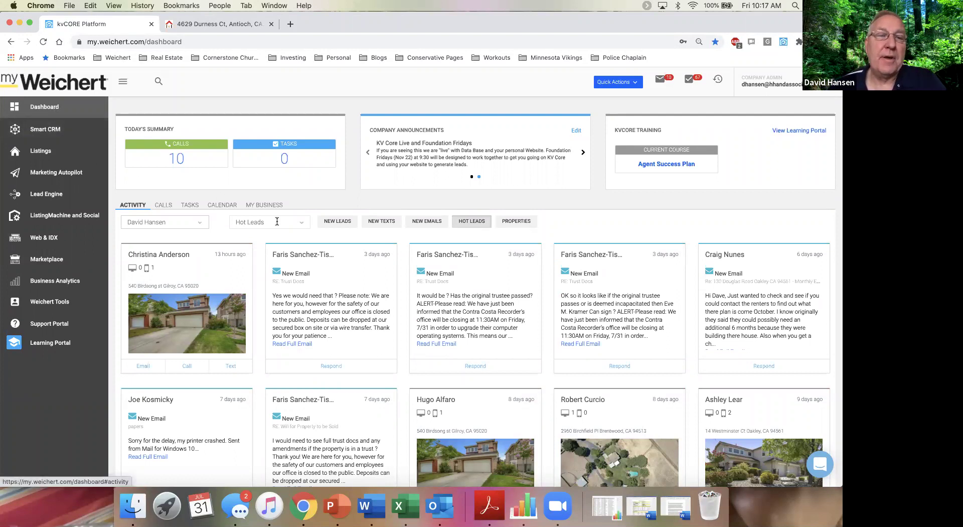
left_click(303, 224)
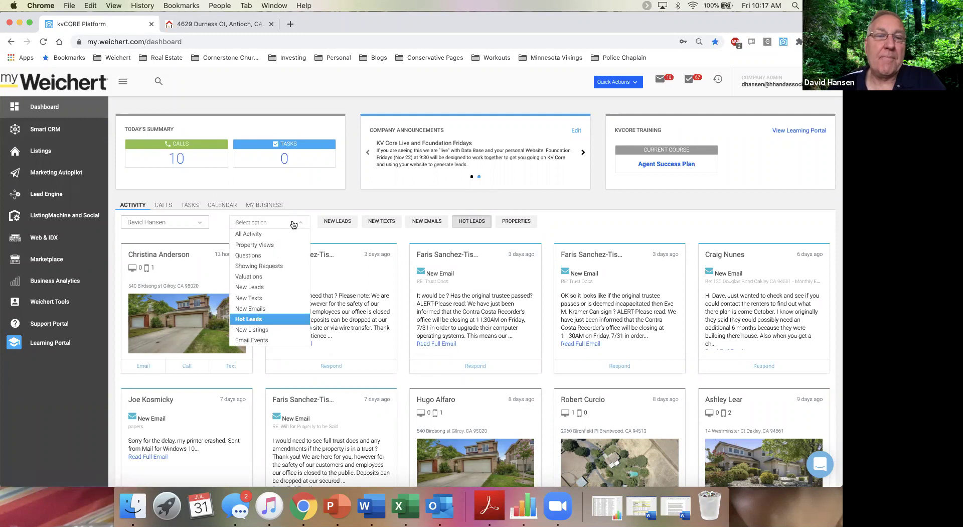
left_click(258, 235)
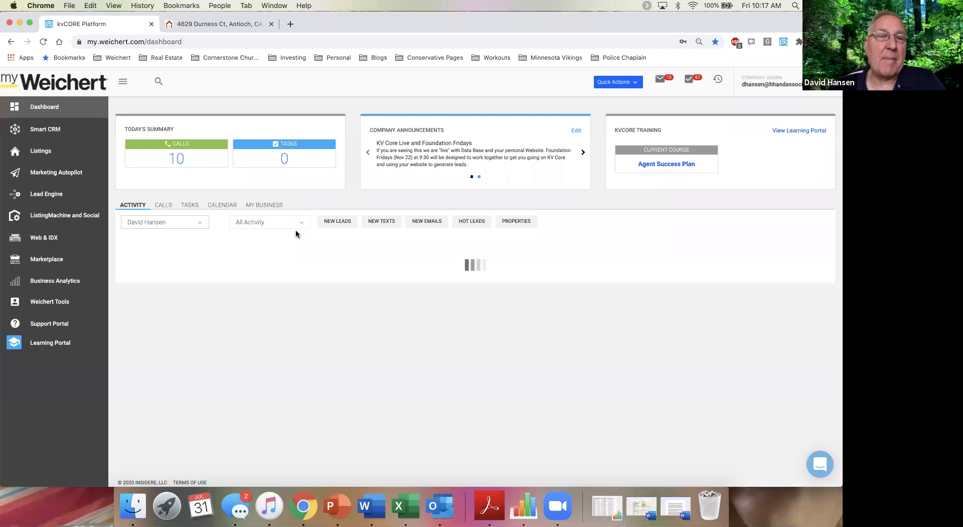
Review the activity-type options without changing them, then minimize the Chrome window.
left_click(302, 223)
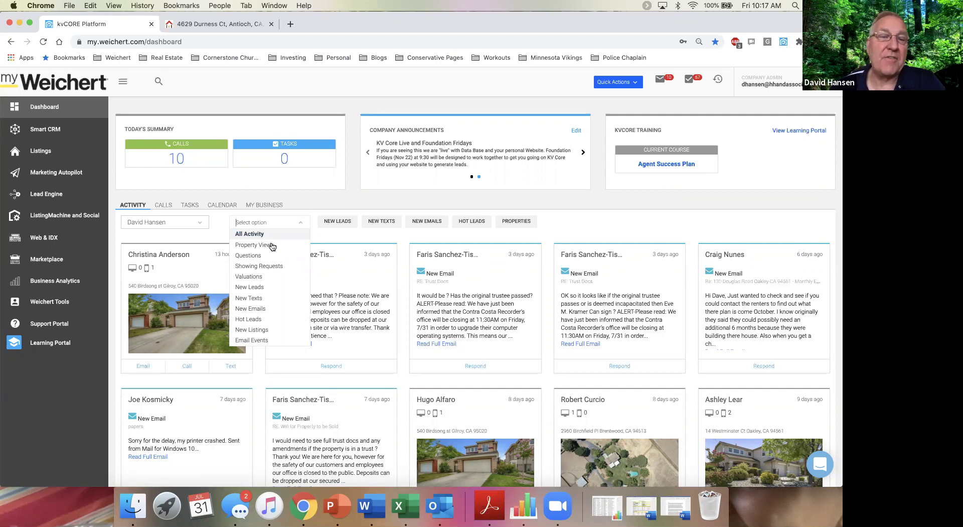
left_click(574, 213)
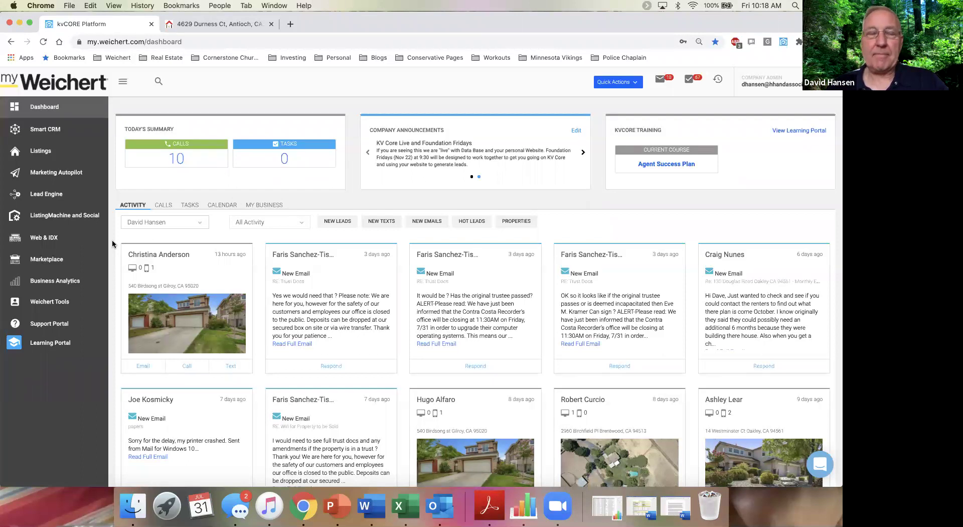
left_click(19, 23)
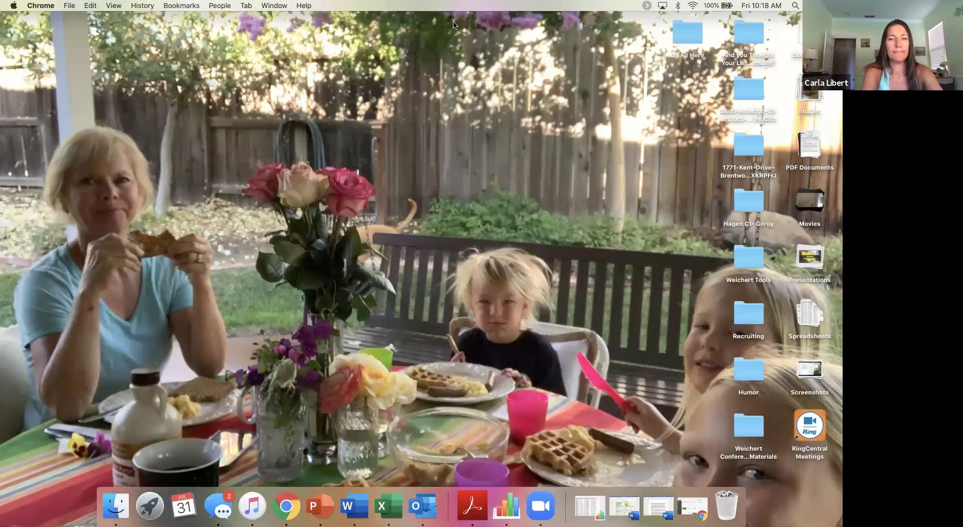